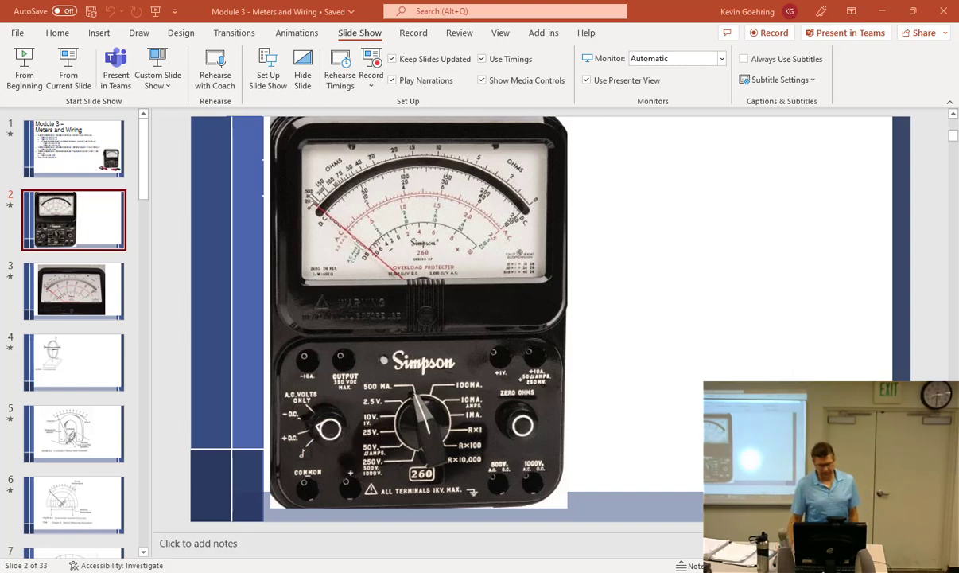
- Return to PowerPoint and start the slide show from slide 2, the Simpson 260 multimeter photo
mouse_move(475, 572)
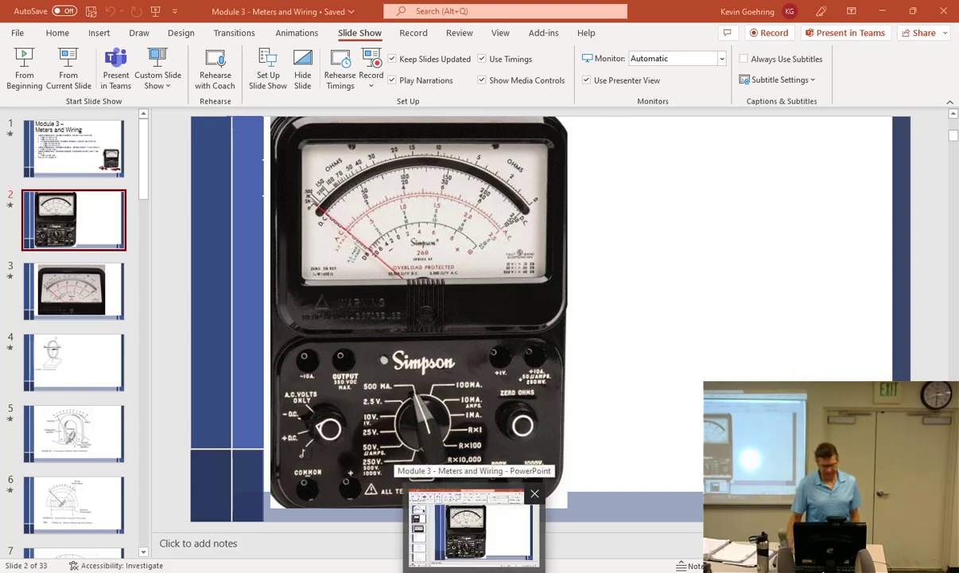
key("alt+Tab")
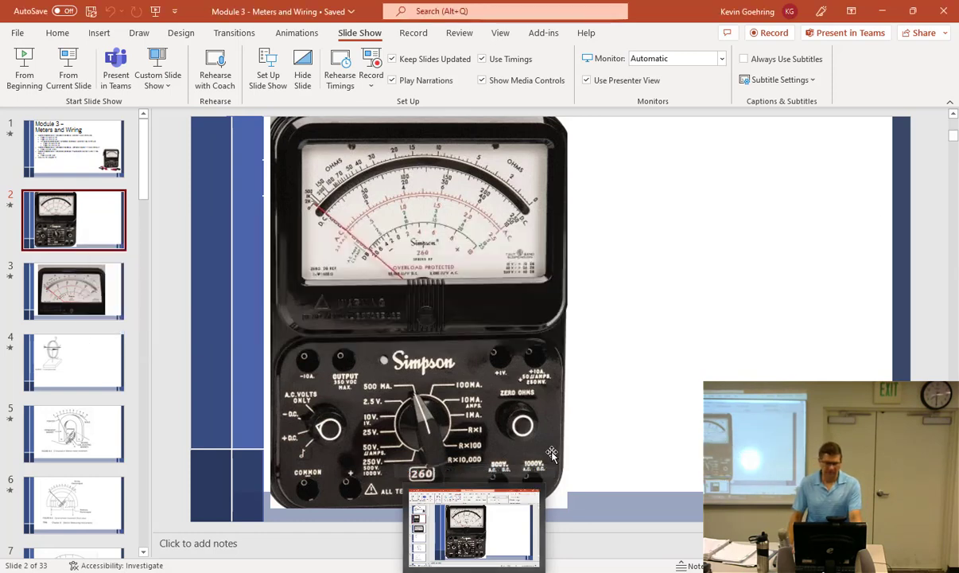
key("alt+Tab")
key("alt+Tab")
key("alt+Tab")
key("alt+Tab")
key("alt+Tab")
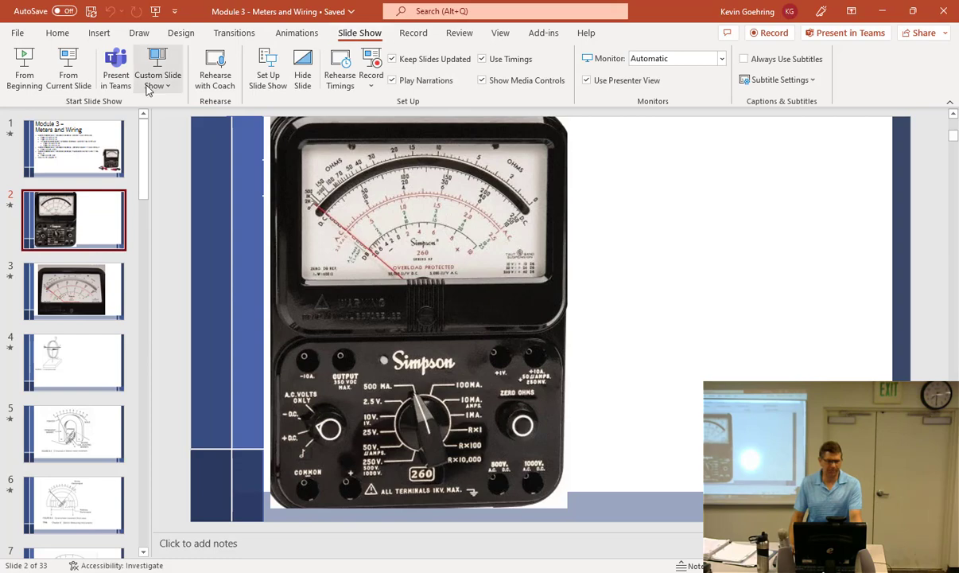
left_click(76, 79)
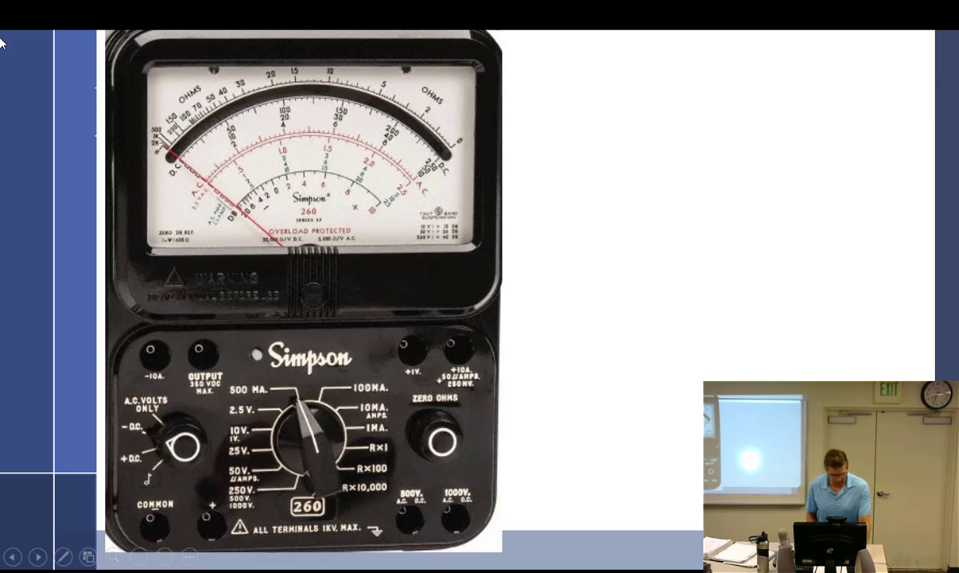
- Switch to SmoothDraw and handwrite '1 Voltmeter' on the lined paper
key("alt+Tab")
key("alt+Tab")
key("alt+Tab")
key("alt+Tab")
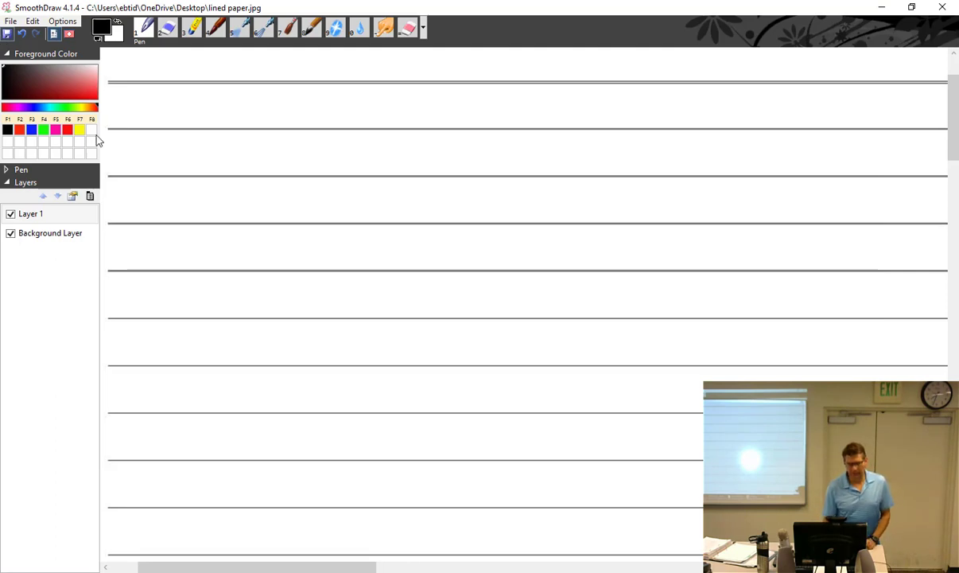
mouse_move(134, 97)
left_mouse_down()
mouse_move(136, 118)
mouse_move(197, 98)
mouse_move(213, 123)
mouse_move(229, 123)
left_mouse_up()
left_click_drag(221, 106, 270, 123)
mouse_move(261, 115)
left_mouse_down()
mouse_move(279, 125)
mouse_move(291, 103)
left_mouse_up()
mouse_move(288, 113)
left_mouse_down()
mouse_move(302, 118)
mouse_move(318, 102)
left_mouse_up()
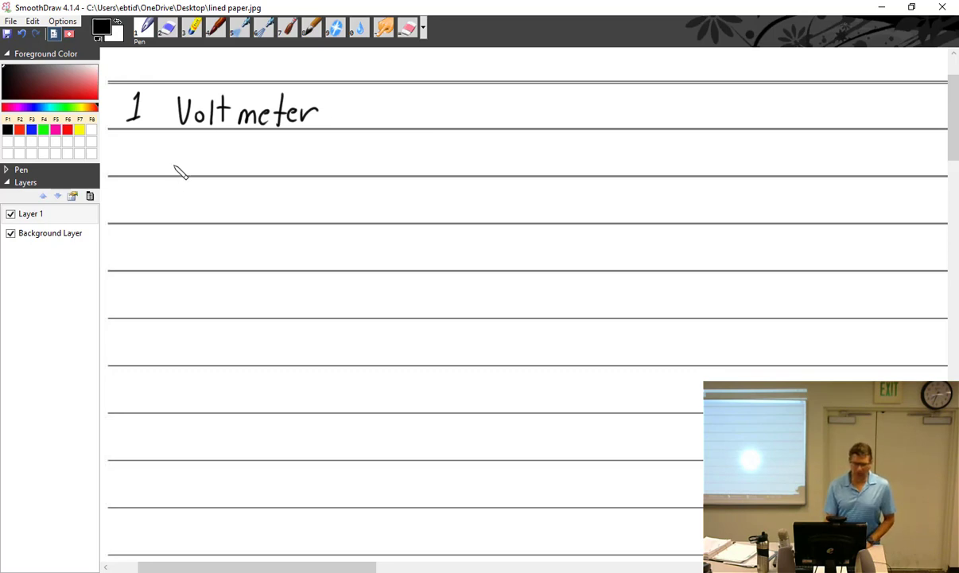
- Write 'a indicates voltage' and '2 Movements' on the following lines
mouse_move(185, 156)
left_mouse_down()
mouse_move(177, 160)
mouse_move(191, 171)
mouse_move(223, 172)
left_mouse_up()
mouse_move(231, 157)
left_mouse_down()
mouse_move(230, 171)
mouse_move(259, 146)
mouse_move(300, 169)
mouse_move(441, 155)
mouse_move(479, 163)
left_mouse_up()
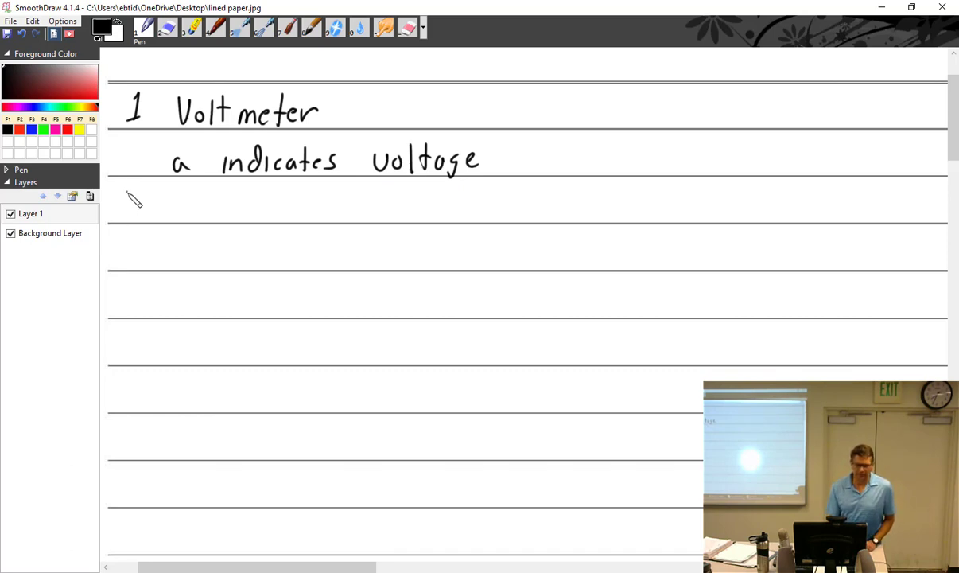
mouse_move(122, 191)
left_mouse_down()
mouse_move(136, 212)
mouse_move(220, 207)
mouse_move(248, 219)
mouse_move(302, 204)
mouse_move(315, 217)
left_mouse_up()
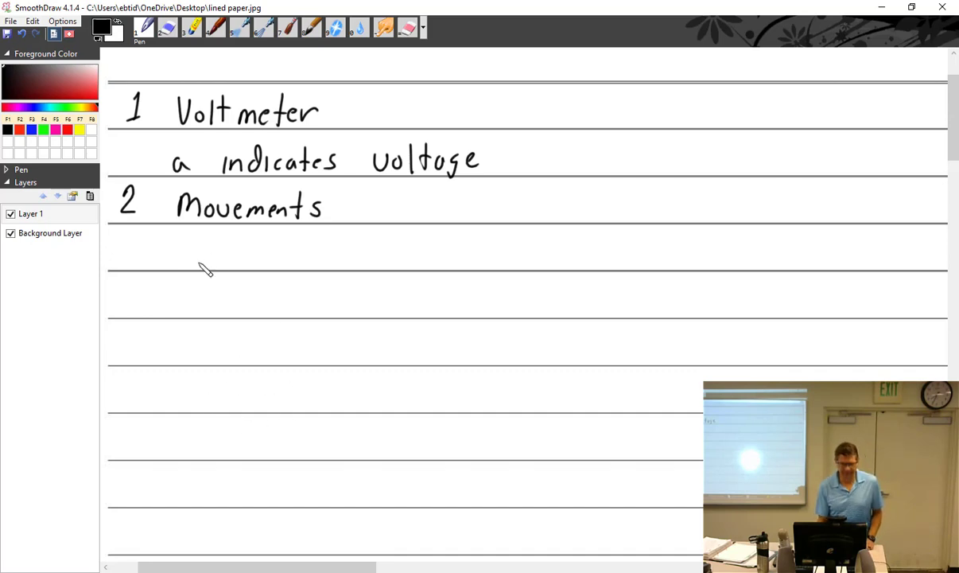
- Handwrite 'a Galvanometer' on the line beneath '2 Movements'
mouse_move(193, 250)
left_mouse_down()
mouse_move(188, 259)
mouse_move(205, 259)
left_mouse_up()
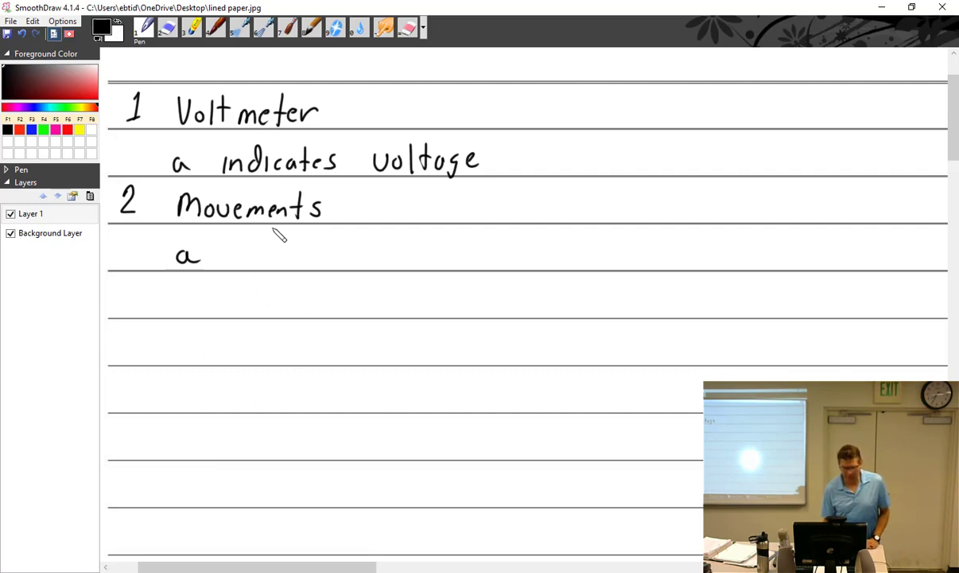
mouse_move(240, 242)
left_mouse_down()
mouse_move(243, 264)
mouse_move(272, 267)
mouse_move(293, 241)
mouse_move(310, 264)
left_mouse_up()
left_click_drag(313, 264, 401, 264)
mouse_move(395, 244)
left_mouse_down()
mouse_move(408, 244)
mouse_move(420, 264)
left_mouse_up()
left_click_drag(427, 253, 439, 253)
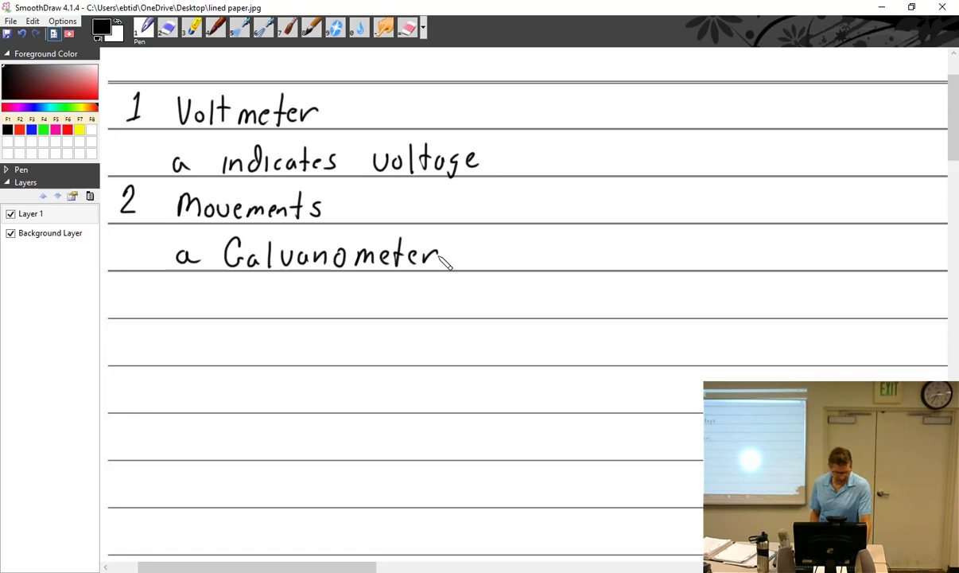
- Switch back to the slide show and advance to the Figure 8-1 simple galvanometer slide
key("alt+Tab")
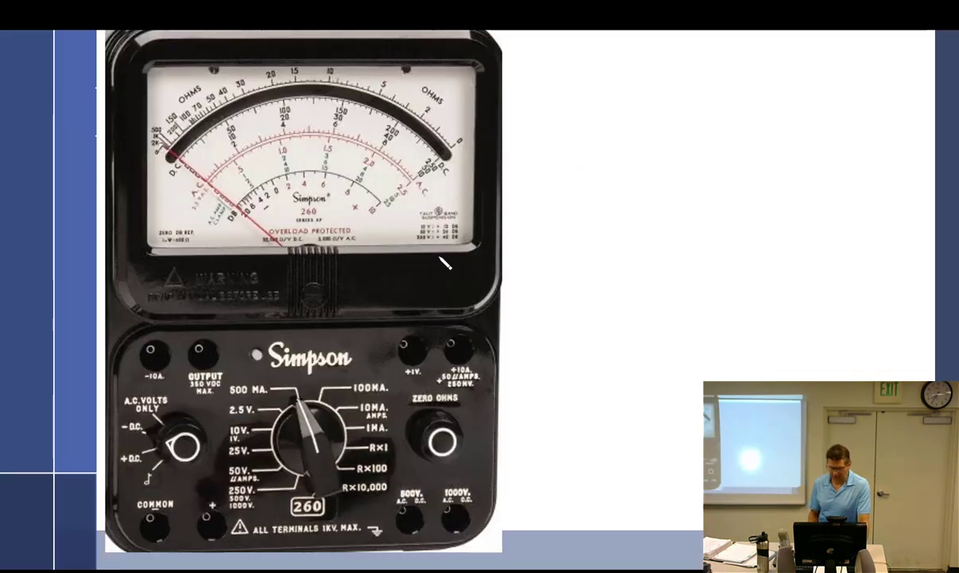
left_click(445, 263)
left_click(445, 263)
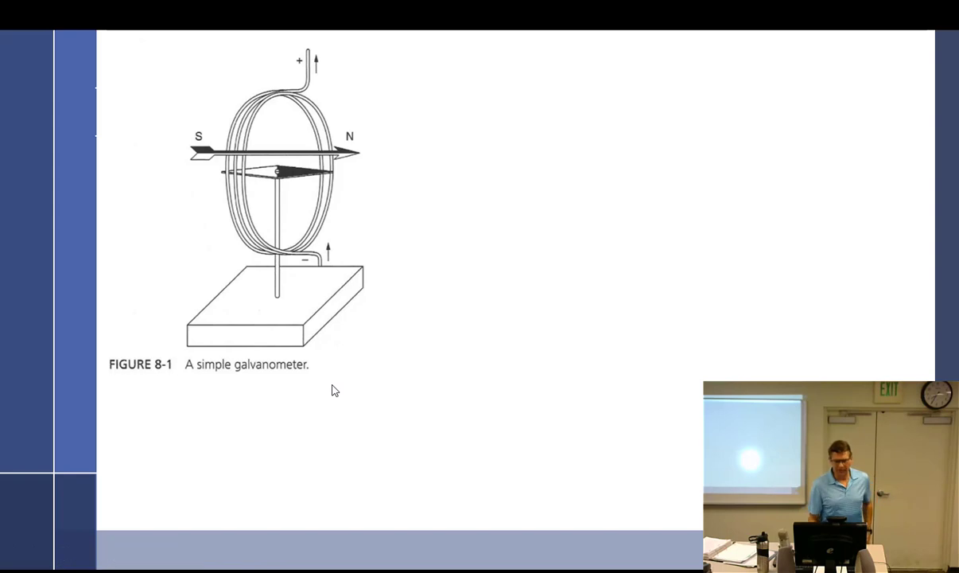
- Turn on the laser pointer with Ctrl+L to present the Figure 8-1 galvanometer diagram
key("ctrl+l")
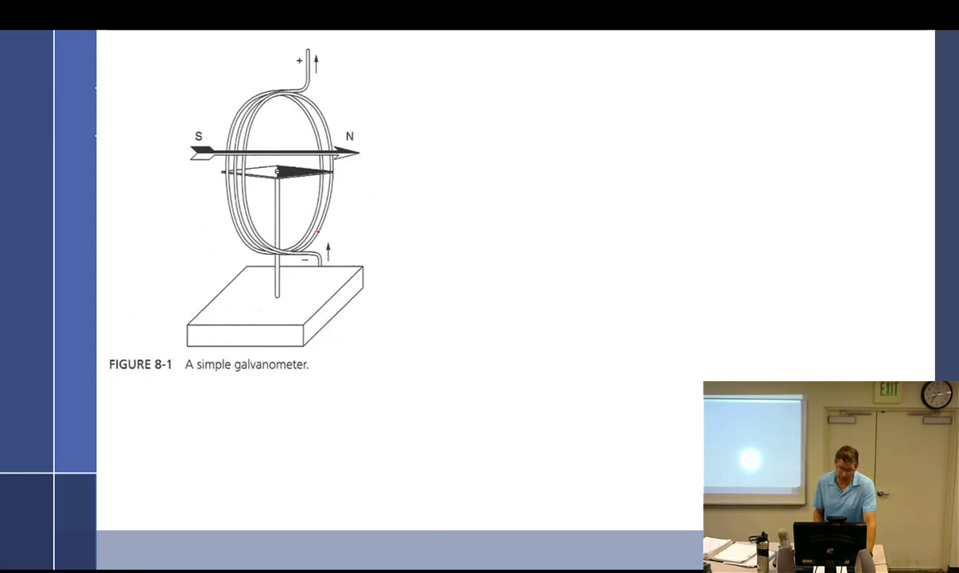
- Back in SmoothDraw, handwrite 'i Device' under 'a Galvanometer'
key("alt+Tab")
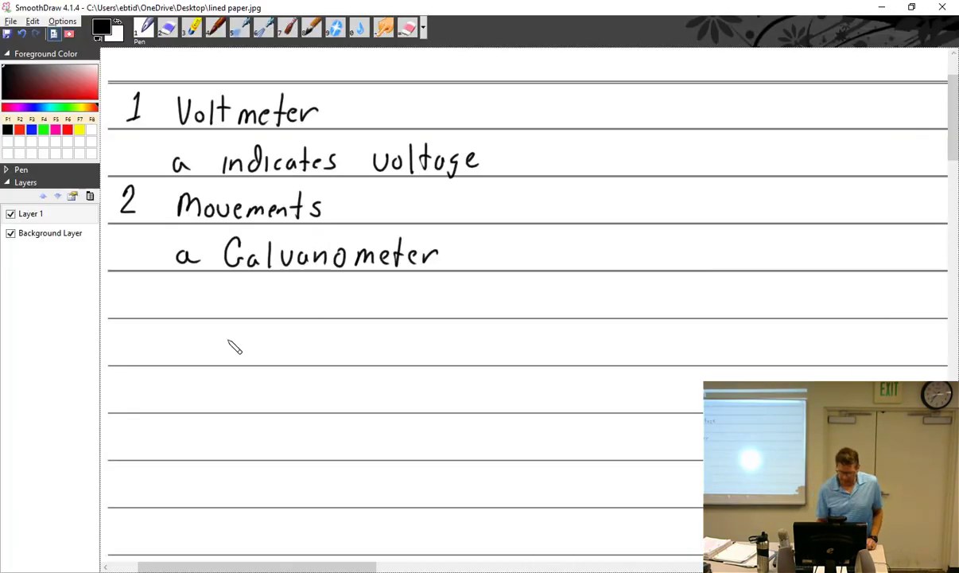
left_click_drag(230, 302, 232, 314)
left_click(229, 295)
mouse_move(270, 284)
left_mouse_down()
mouse_move(299, 312)
mouse_move(337, 311)
left_mouse_up()
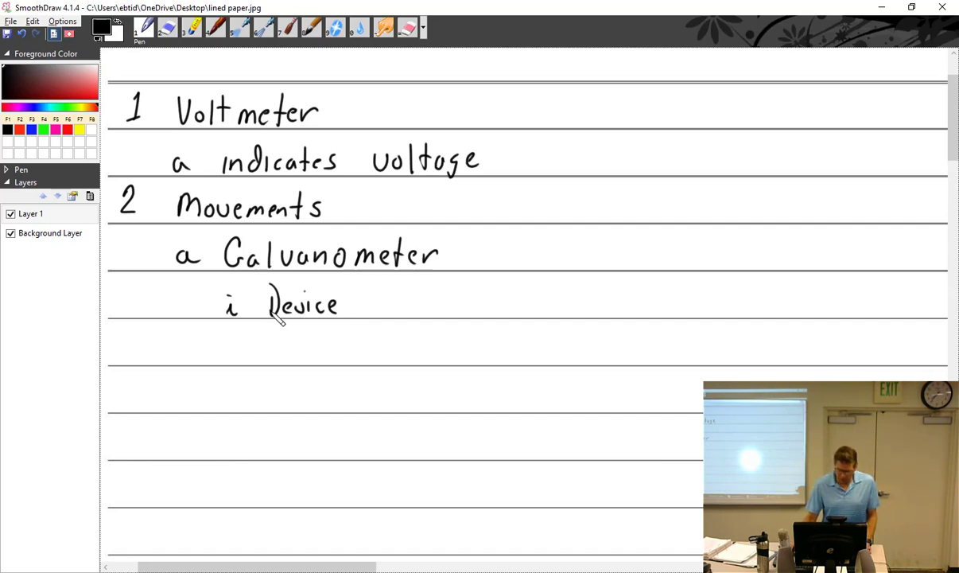
- Continue item i with the words 'that reacts to minute electromagnetic'
scroll(574, 339, "down", 2)
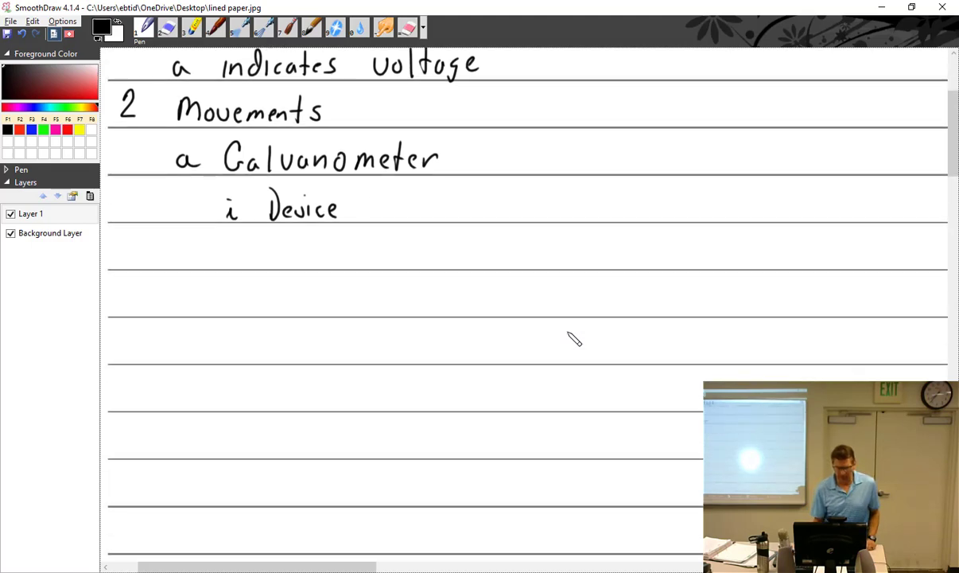
mouse_move(369, 194)
left_mouse_down()
mouse_move(367, 216)
mouse_move(375, 202)
left_mouse_up()
mouse_move(378, 190)
left_mouse_down()
mouse_move(390, 218)
mouse_move(403, 201)
mouse_move(505, 218)
mouse_move(547, 200)
left_mouse_up()
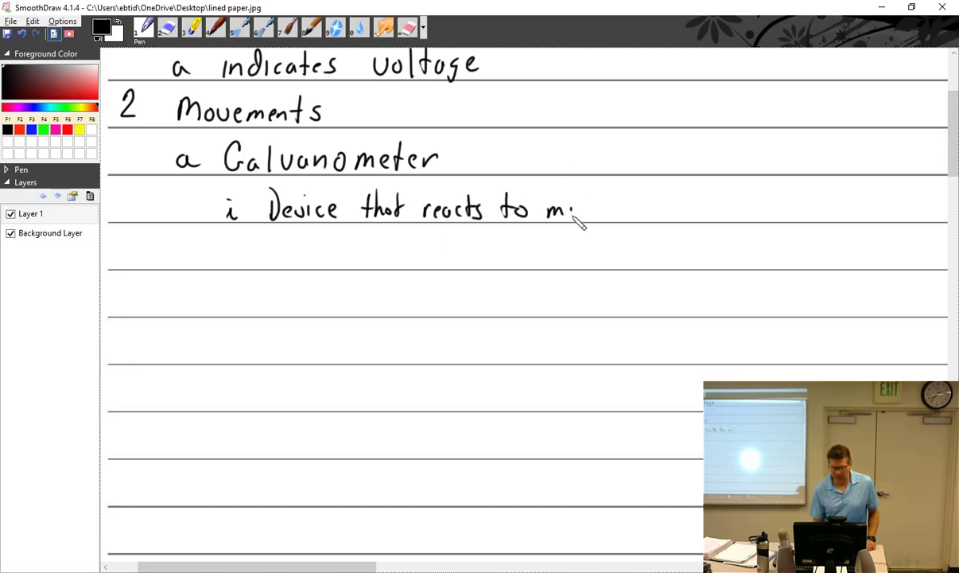
mouse_move(593, 209)
left_mouse_down()
mouse_move(613, 199)
mouse_move(625, 210)
mouse_move(710, 200)
mouse_move(819, 211)
left_mouse_up()
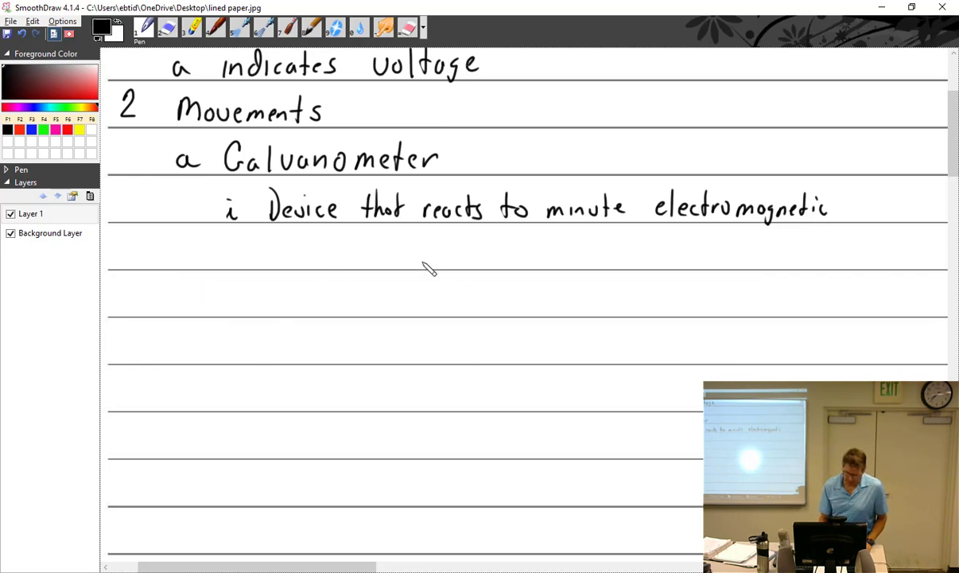
- Finish item i with 'influences caused within itself by the flow of a small amount of current', then start numeral ii
left_click_drag(209, 248, 209, 264)
mouse_move(214, 264)
left_mouse_down()
mouse_move(239, 261)
mouse_move(245, 241)
left_mouse_up()
mouse_move(251, 224)
left_mouse_down()
mouse_move(254, 256)
mouse_move(410, 266)
mouse_move(426, 238)
mouse_move(477, 265)
mouse_move(495, 246)
mouse_move(516, 263)
mouse_move(613, 269)
left_mouse_up()
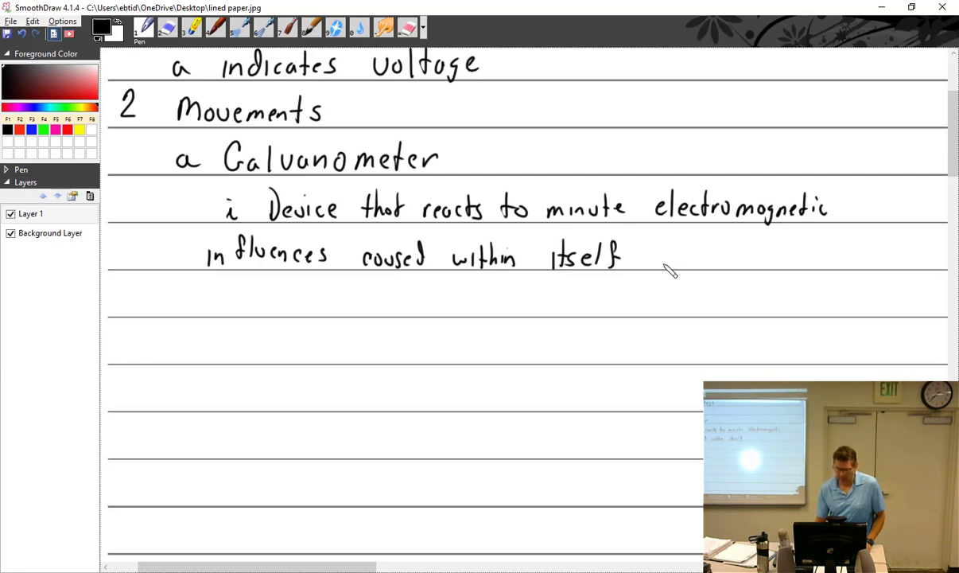
mouse_move(657, 244)
left_mouse_down()
mouse_move(665, 272)
mouse_move(778, 264)
mouse_move(797, 251)
left_mouse_up()
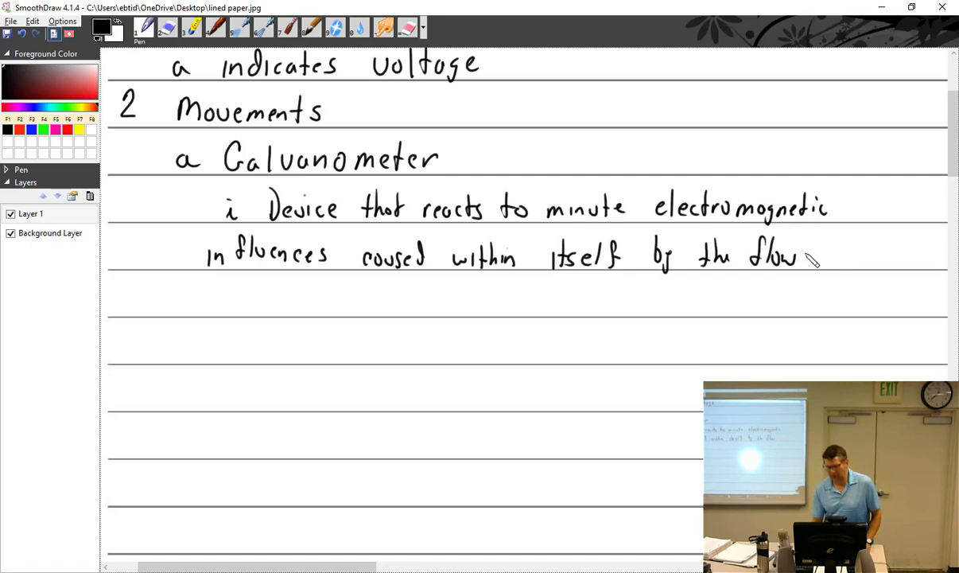
left_click_drag(818, 253, 816, 256)
mouse_move(829, 248)
left_mouse_down()
mouse_move(830, 263)
mouse_move(862, 262)
left_mouse_up()
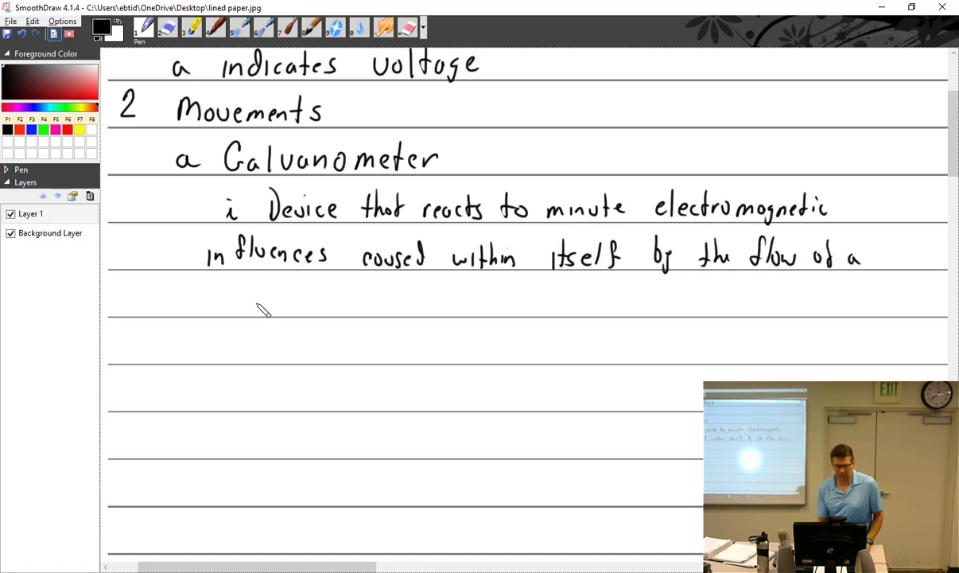
mouse_move(239, 286)
left_mouse_down()
mouse_move(233, 298)
mouse_move(314, 307)
mouse_move(379, 301)
mouse_move(500, 312)
mouse_move(546, 302)
left_mouse_up()
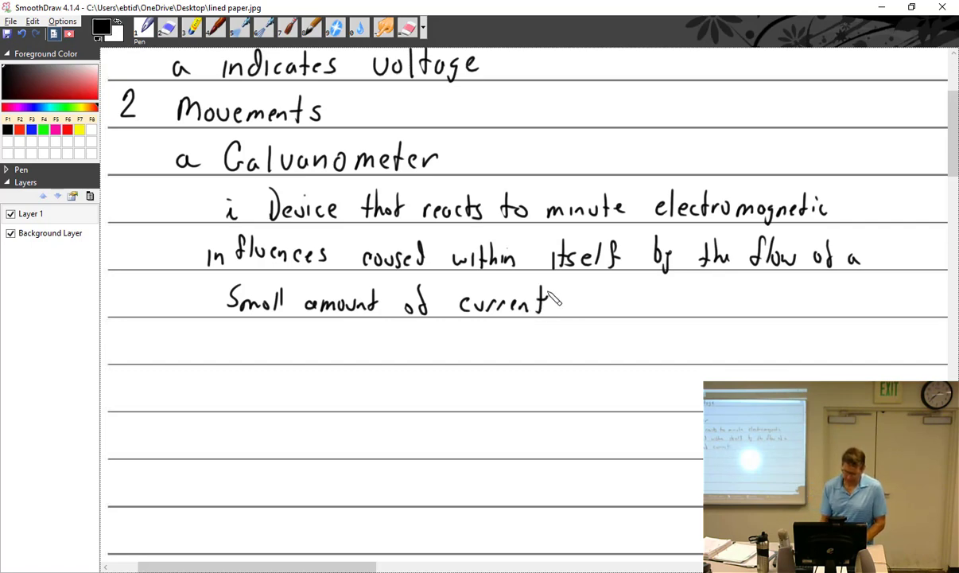
mouse_move(192, 344)
left_mouse_down()
mouse_move(193, 360)
mouse_move(203, 358)
mouse_move(196, 340)
left_mouse_up()
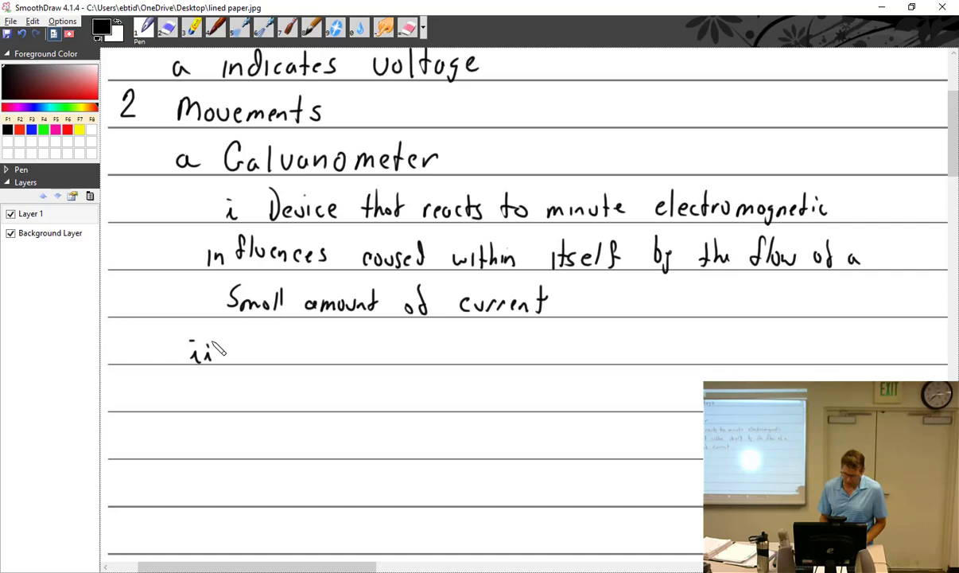
- Write item ii: 'Very simple galvanometer is just a magnetized needle suspended in a coil of wire'
left_click_drag(241, 339, 268, 357)
mouse_move(270, 350)
left_mouse_down()
mouse_move(287, 366)
mouse_move(331, 350)
mouse_move(397, 364)
mouse_move(454, 351)
mouse_move(533, 354)
left_mouse_up()
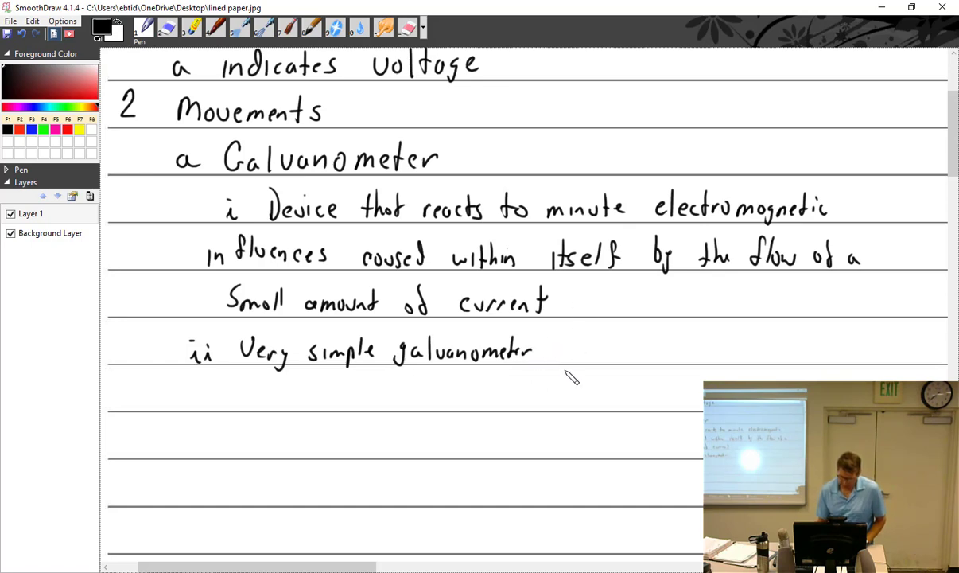
left_click_drag(549, 347, 550, 357)
mouse_move(562, 349)
left_mouse_down()
mouse_move(557, 358)
mouse_move(637, 347)
left_mouse_up()
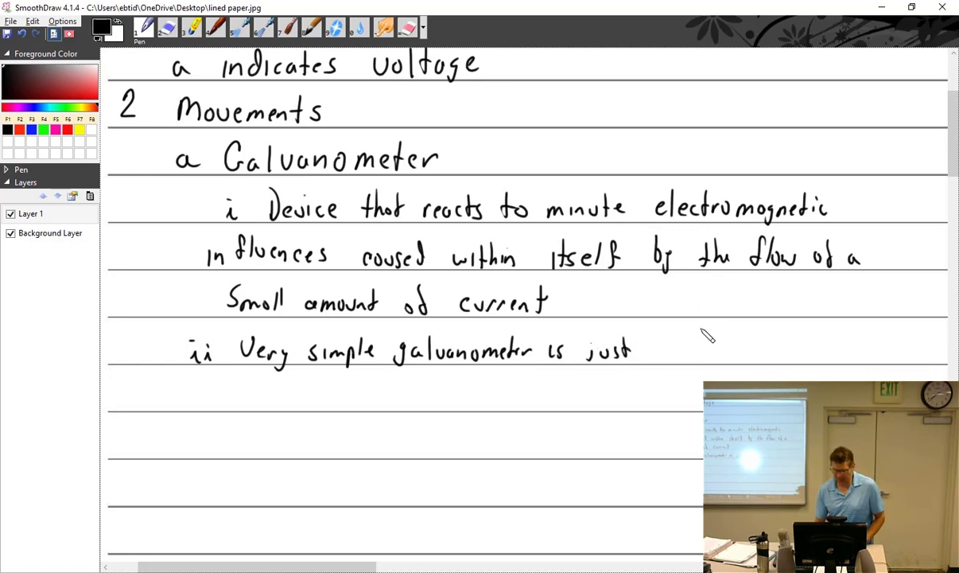
mouse_move(654, 348)
left_mouse_down()
mouse_move(702, 360)
mouse_move(745, 356)
mouse_move(767, 339)
mouse_move(820, 363)
mouse_move(893, 342)
mouse_move(910, 350)
left_mouse_up()
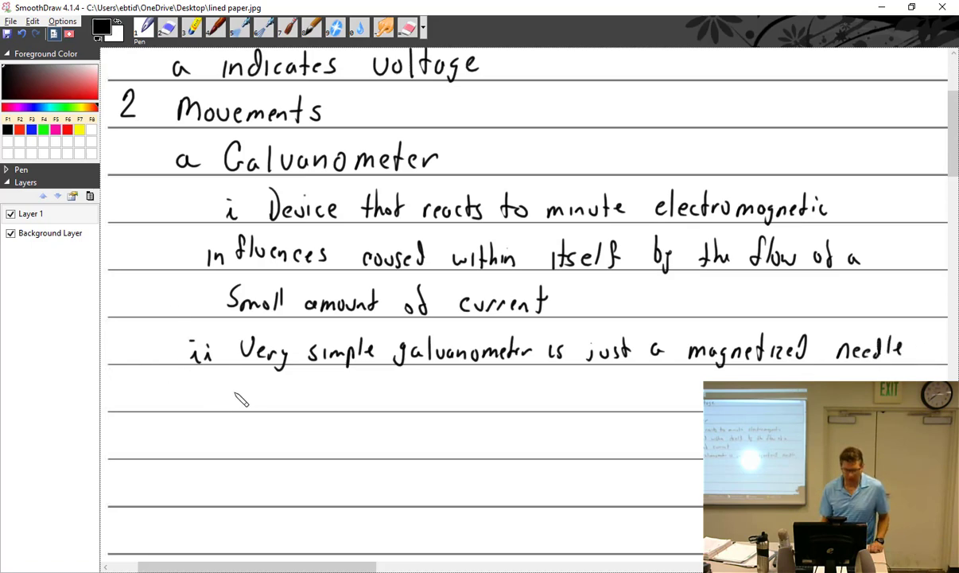
mouse_move(235, 394)
left_mouse_down()
mouse_move(356, 398)
mouse_move(372, 414)
mouse_move(448, 396)
mouse_move(561, 414)
mouse_move(605, 388)
mouse_move(611, 395)
left_mouse_up()
left_click(591, 381)
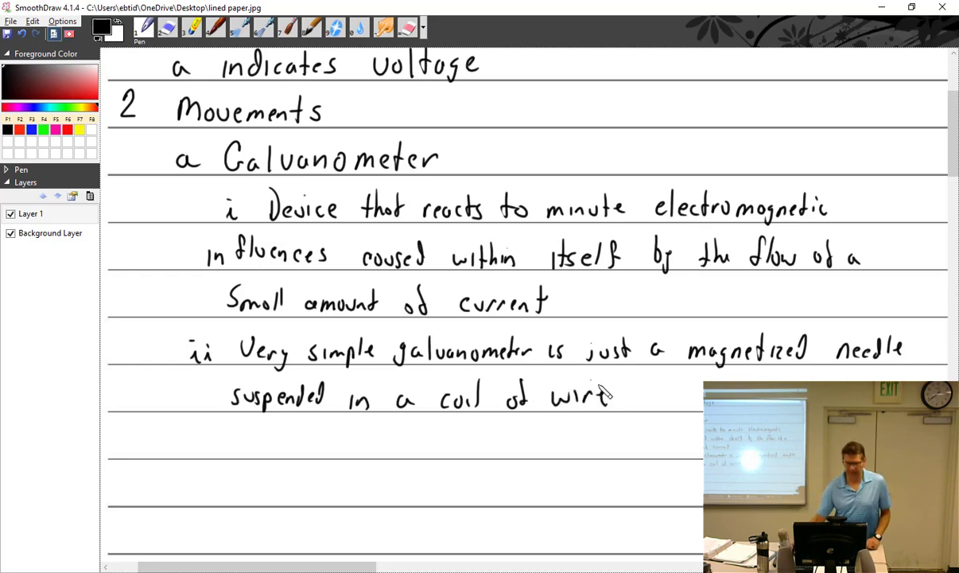
scroll(605, 391, "down", 3)
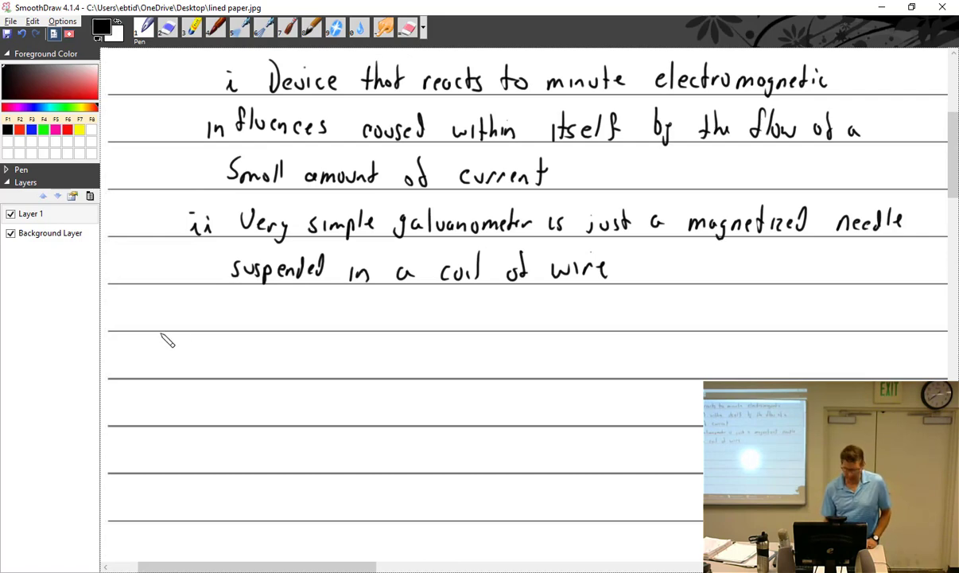
- Write point 1: current through the wire produces a magnetic field the needle aligns with
left_click_drag(247, 308, 253, 321)
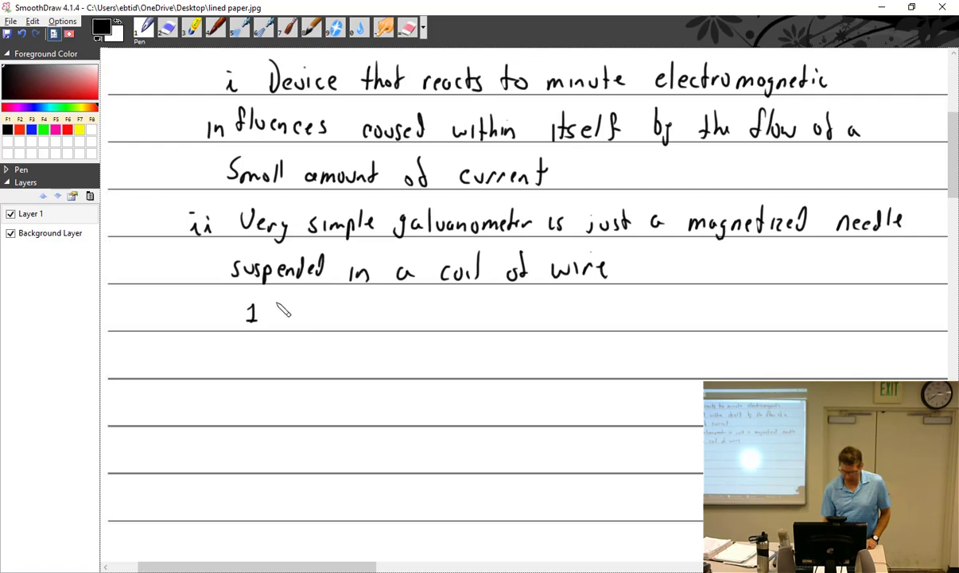
mouse_move(303, 317)
left_mouse_down()
mouse_move(439, 317)
mouse_move(471, 299)
mouse_move(494, 311)
mouse_move(521, 307)
mouse_move(515, 318)
mouse_move(552, 326)
mouse_move(623, 308)
mouse_move(653, 328)
mouse_move(670, 317)
mouse_move(760, 319)
left_mouse_up()
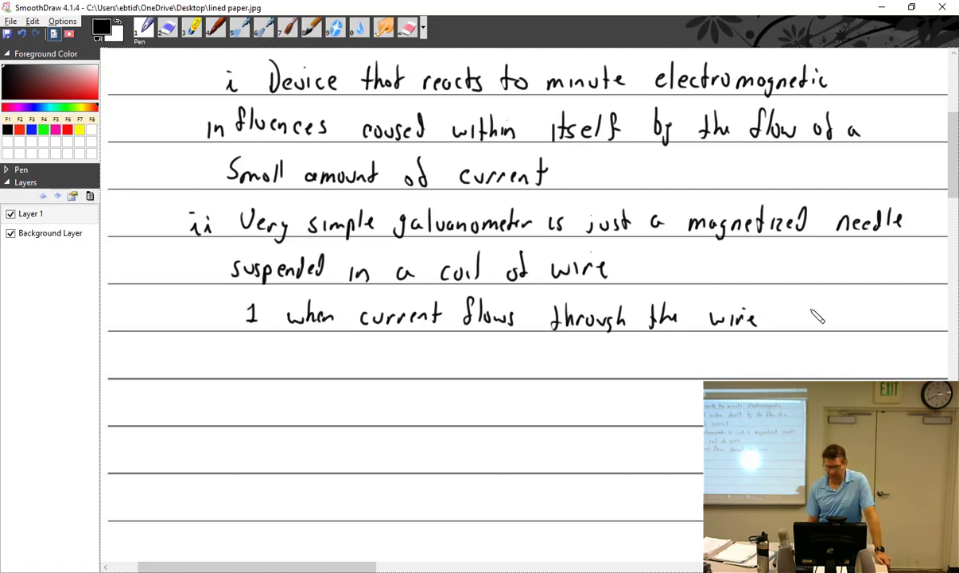
mouse_move(791, 315)
left_mouse_down()
mouse_move(793, 325)
mouse_move(858, 321)
mouse_move(875, 307)
mouse_move(894, 315)
left_mouse_up()
mouse_move(268, 337)
left_mouse_down()
mouse_move(288, 367)
mouse_move(314, 370)
mouse_move(359, 360)
mouse_move(447, 364)
mouse_move(484, 378)
mouse_move(505, 363)
mouse_move(574, 366)
mouse_move(587, 356)
mouse_move(642, 381)
mouse_move(648, 369)
mouse_move(703, 362)
left_mouse_up()
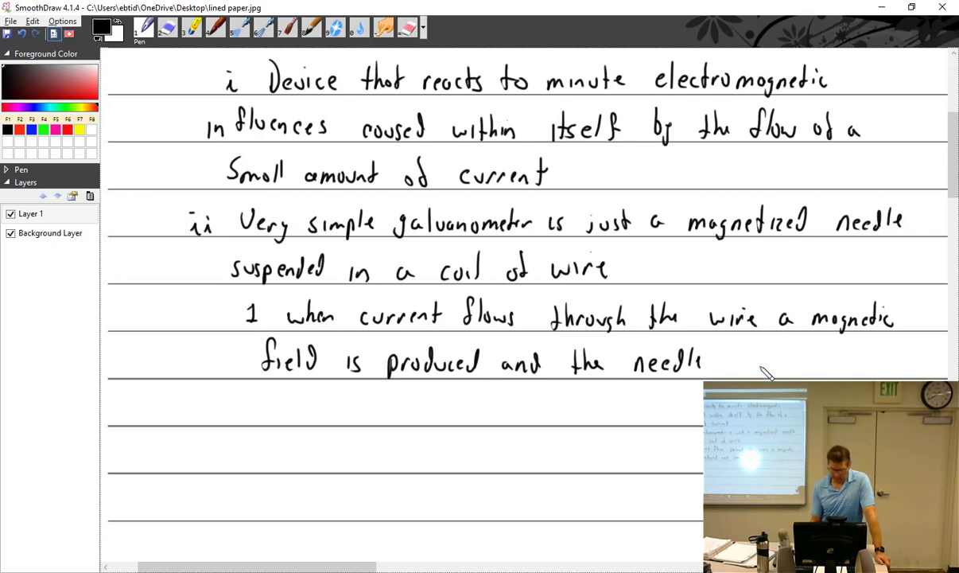
mouse_move(745, 374)
left_mouse_down()
mouse_move(766, 364)
mouse_move(904, 364)
mouse_move(897, 369)
left_mouse_up()
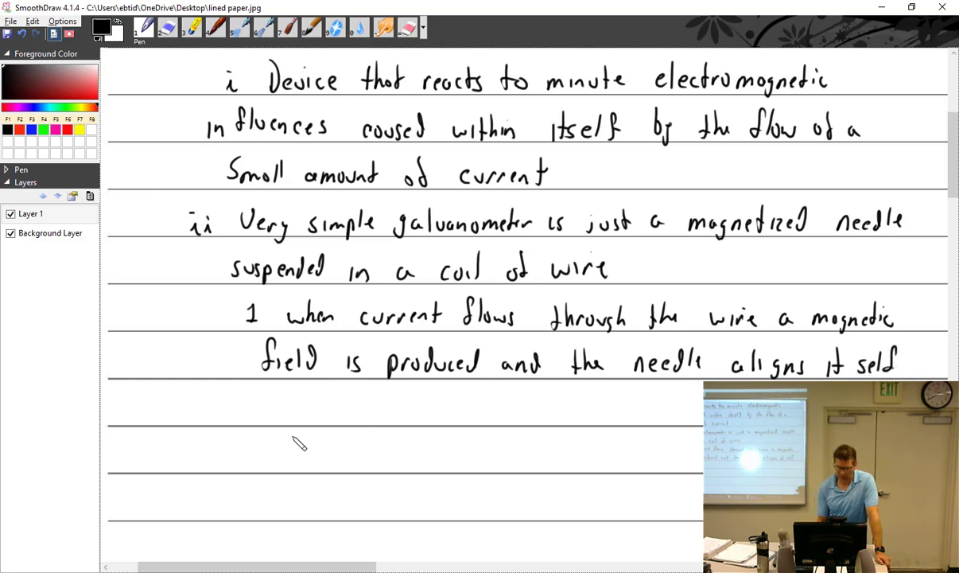
mouse_move(283, 413)
left_mouse_down()
mouse_move(317, 406)
mouse_move(331, 422)
mouse_move(468, 400)
mouse_move(487, 416)
left_mouse_up()
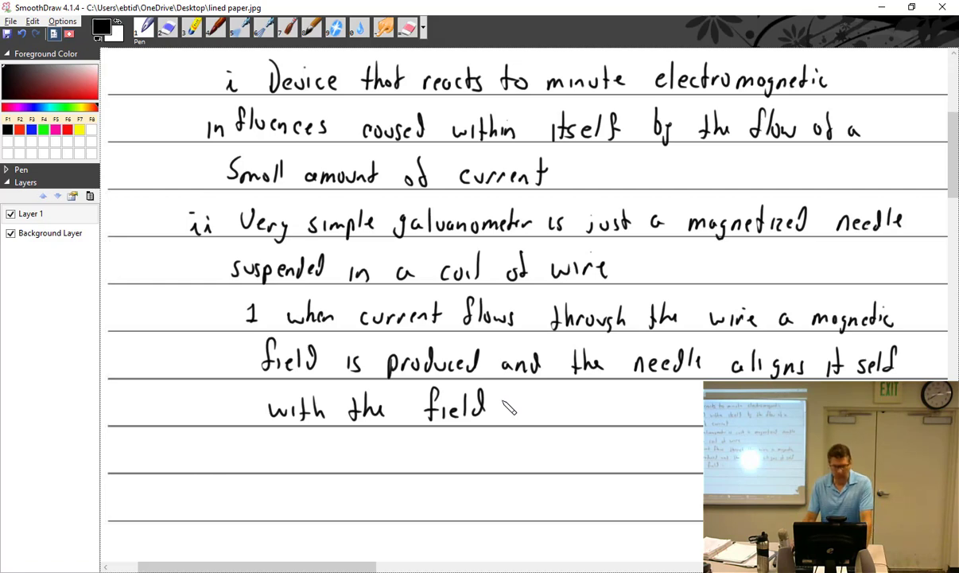
scroll(509, 408, "down", 4)
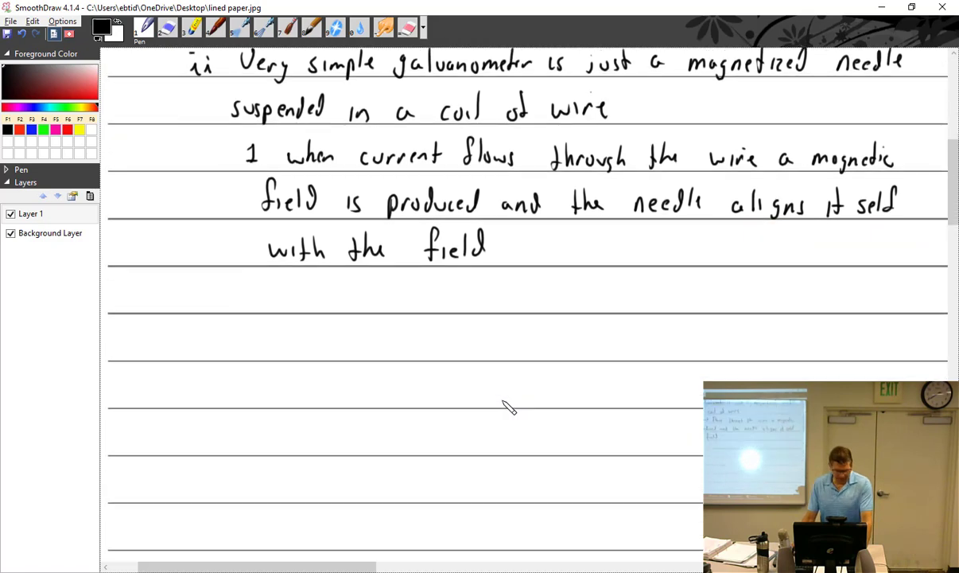
- Return to the PowerPoint slide show and advance to Figure 8-2, the D'Arsonval or Weston meter movement
key("alt+Tab")
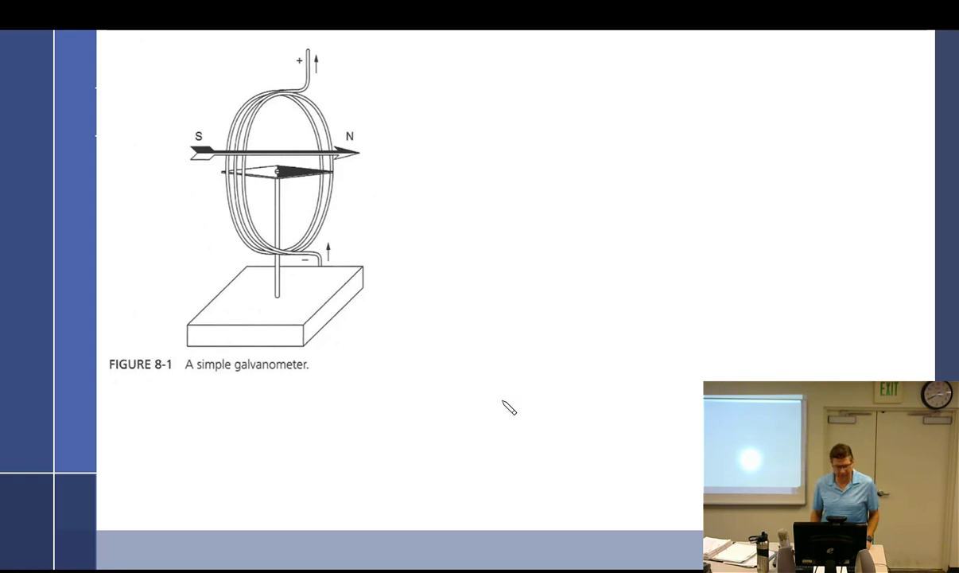
key("alt+Tab")
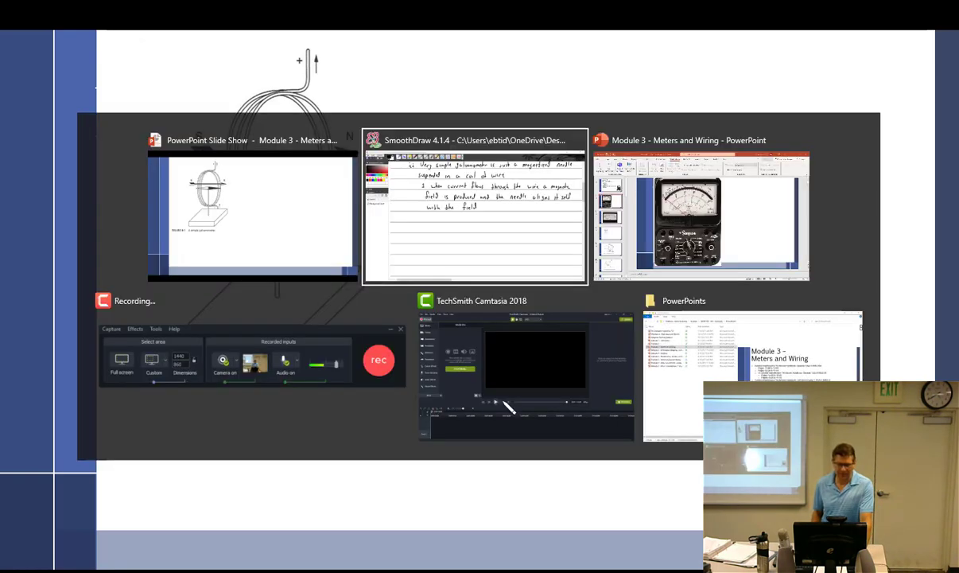
key("alt+Tab")
key("alt+Tab")
key("alt+Tab")
key("alt+Tab")
key("alt+Tab")
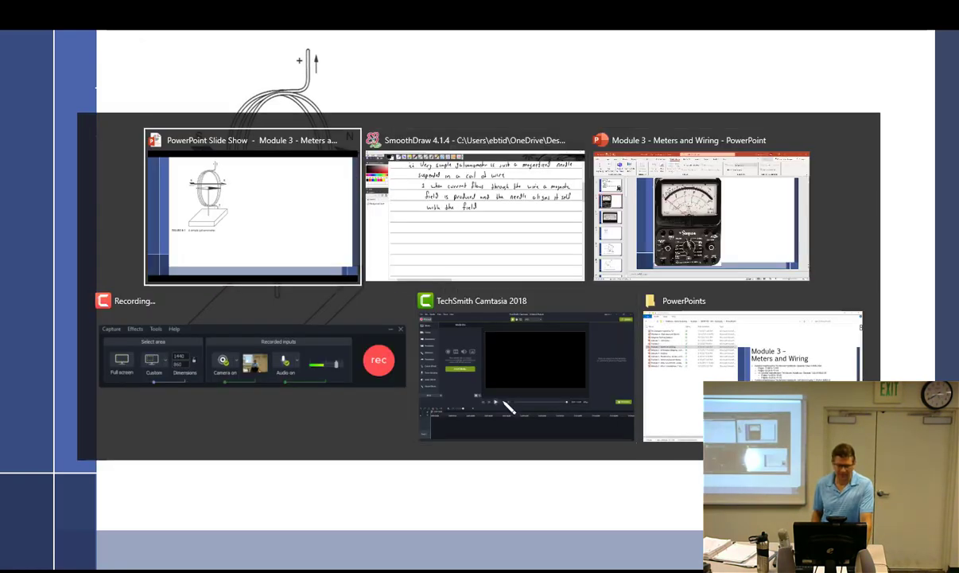
key("Right")
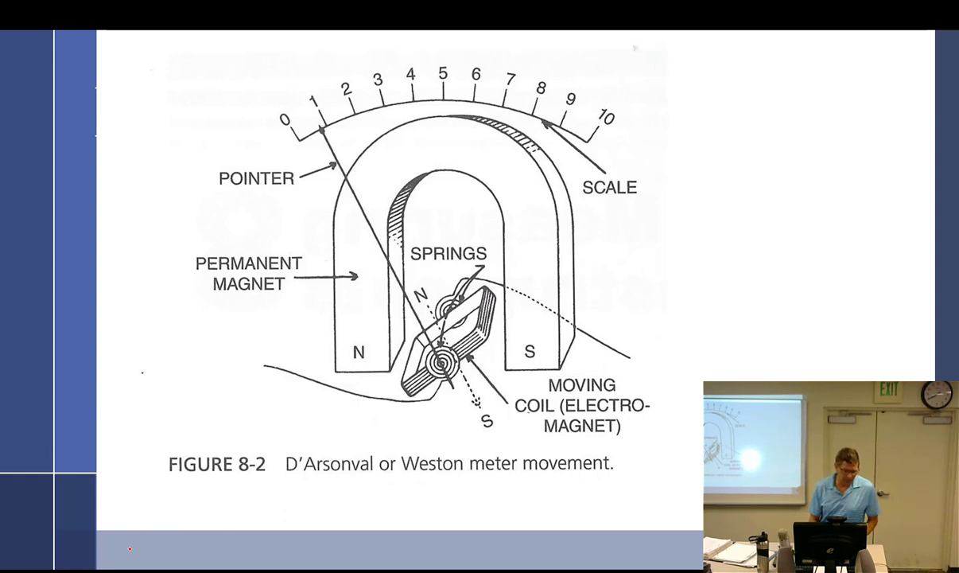
- Indicate the moving coil on Figure 8-2 with the laser pointer, then return to the SmoothDraw notes
left_click(63, 556)
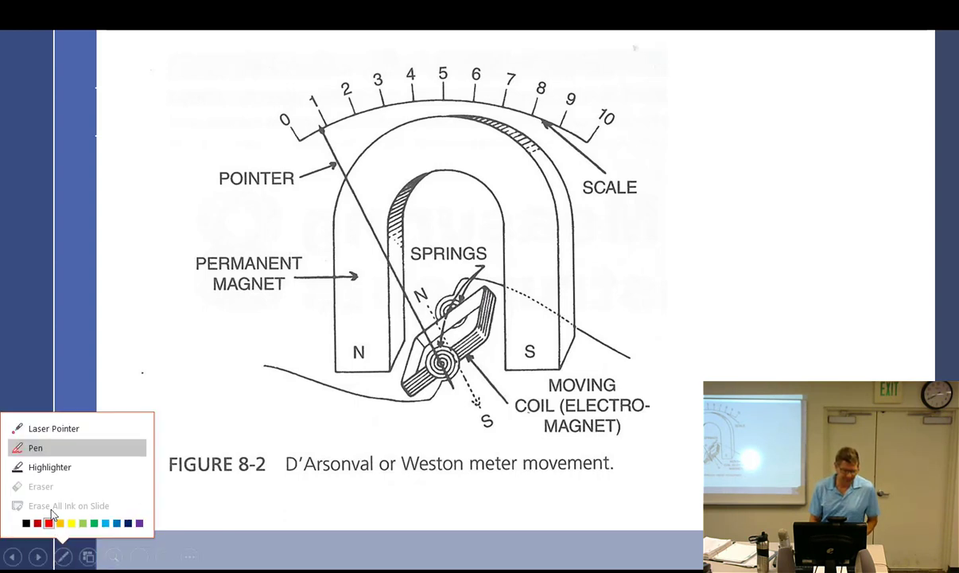
left_click(50, 432)
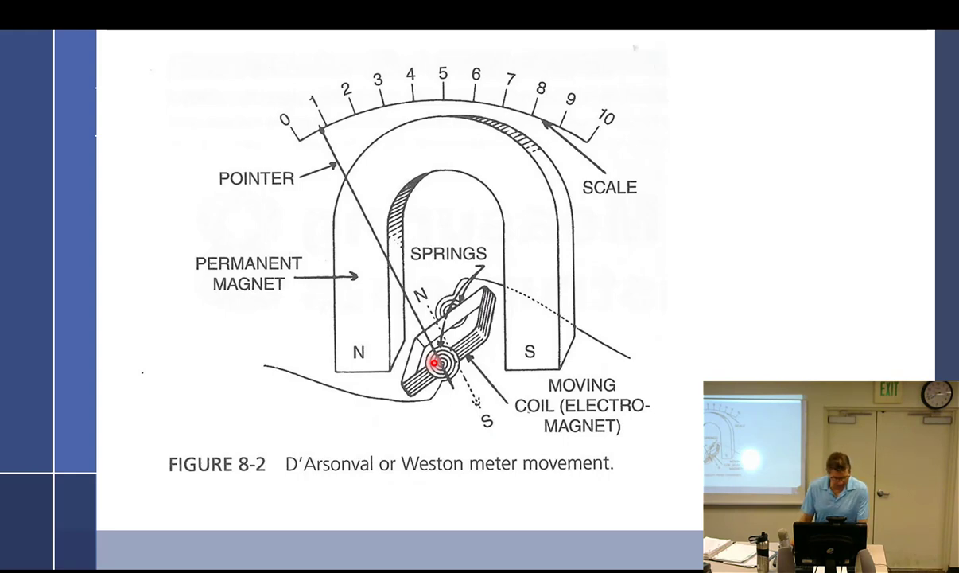
key("alt+Tab")
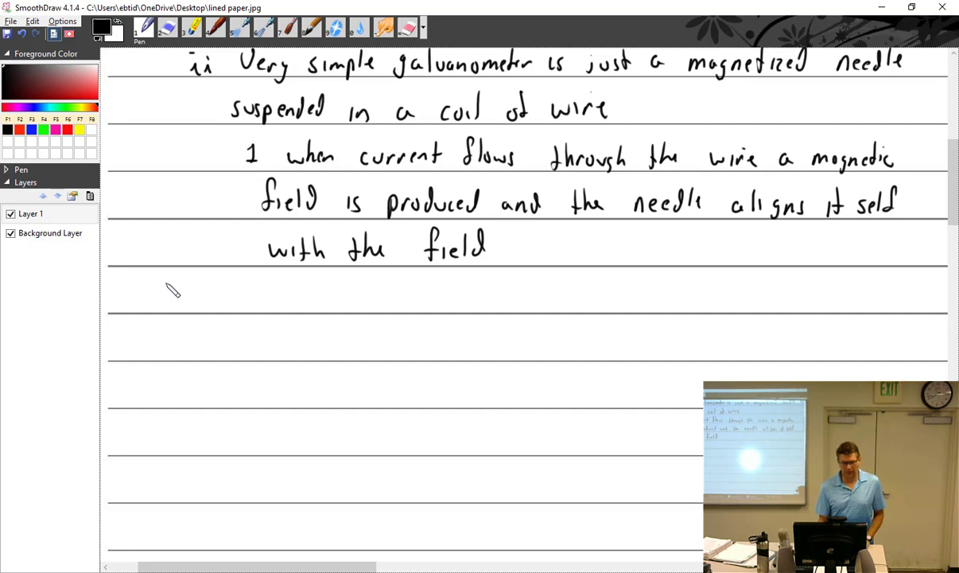
- Handwrite heading 'b D'Arsonval (or Weston) meter' and begin sub-point 'i most common type' below
mouse_move(167, 276)
left_mouse_down()
mouse_move(170, 299)
mouse_move(212, 285)
mouse_move(248, 301)
mouse_move(345, 302)
left_mouse_up()
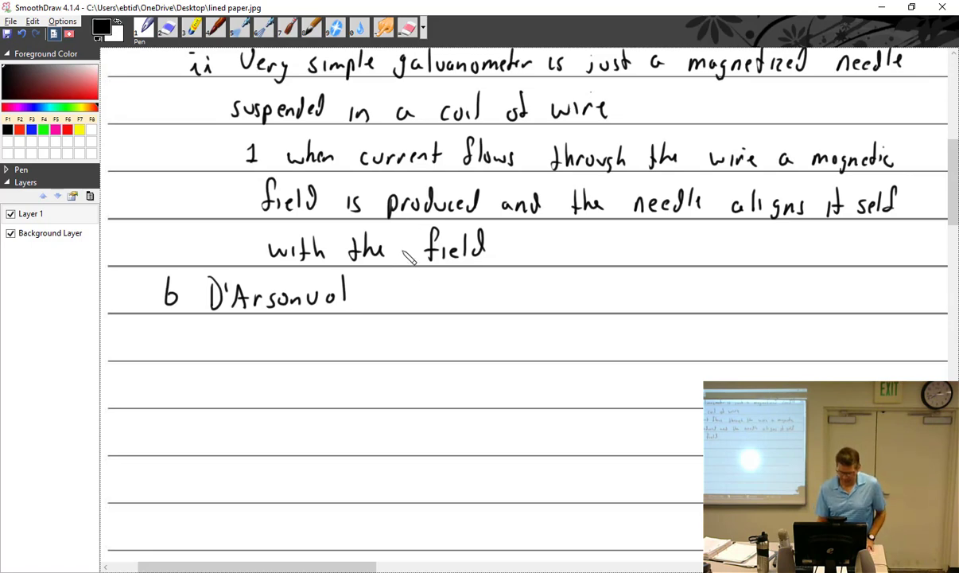
left_click_drag(390, 280, 386, 304)
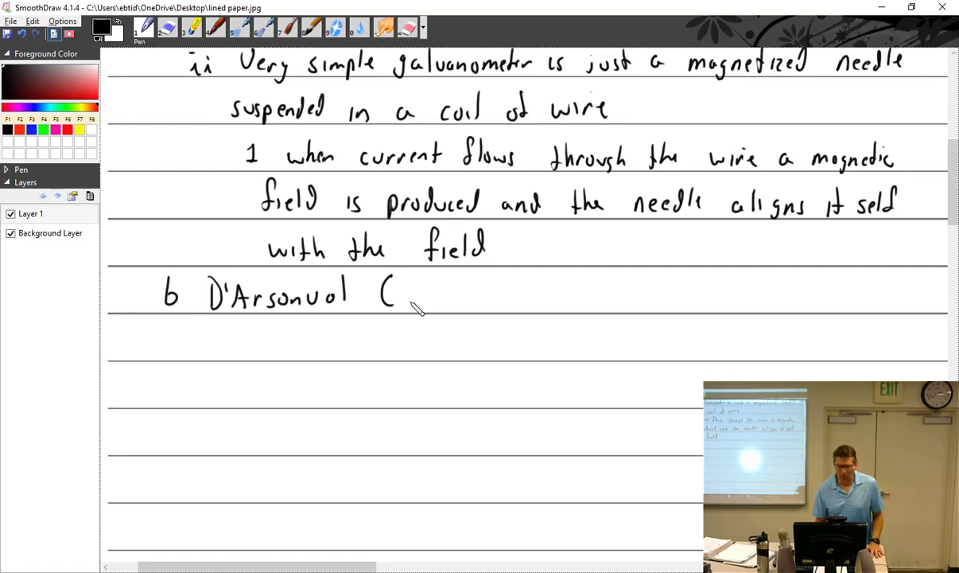
mouse_move(414, 291)
left_mouse_down()
mouse_move(415, 299)
mouse_move(430, 294)
mouse_move(450, 304)
mouse_move(471, 291)
mouse_move(540, 307)
mouse_move(601, 287)
mouse_move(608, 303)
mouse_move(619, 295)
left_mouse_up()
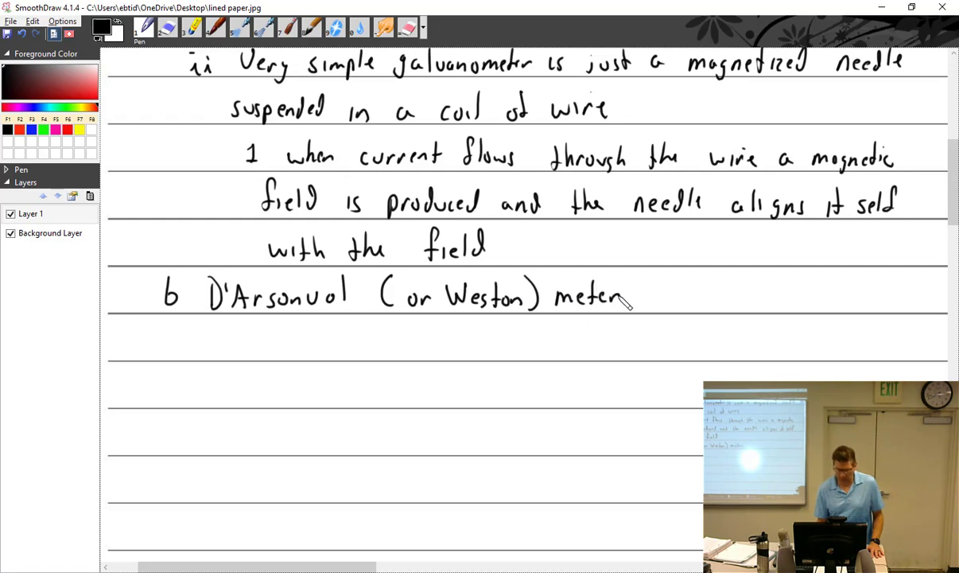
mouse_move(233, 345)
left_mouse_down()
mouse_move(505, 354)
mouse_move(534, 342)
left_mouse_up()
- Write 'ii employs a moving' and undo the prematurely written 'magnet'
scroll(529, 345, "down", 2)
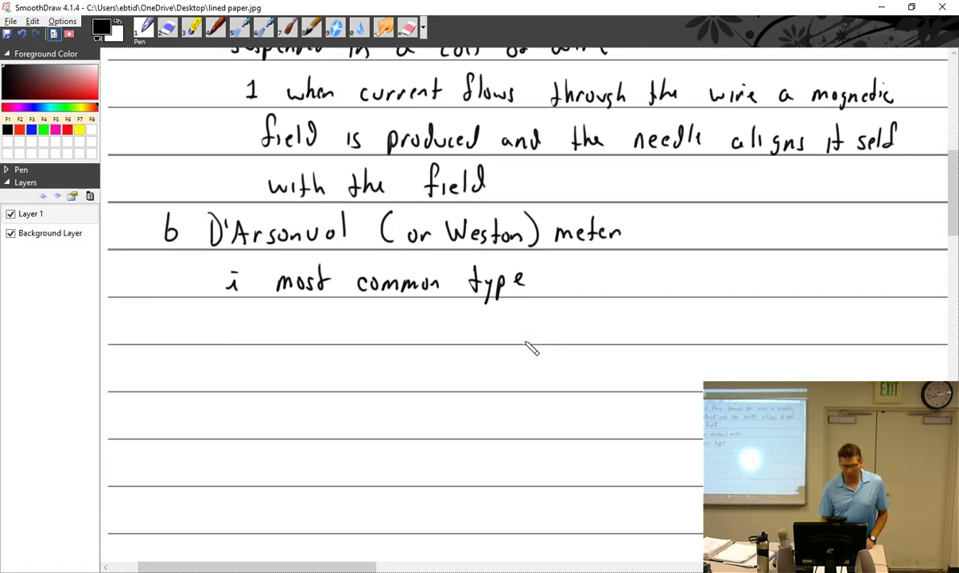
mouse_move(228, 324)
left_mouse_down()
mouse_move(248, 335)
mouse_move(446, 328)
left_mouse_up()
left_click(230, 318)
mouse_move(469, 334)
left_mouse_down()
mouse_move(488, 332)
mouse_move(487, 344)
mouse_move(598, 330)
left_mouse_up()
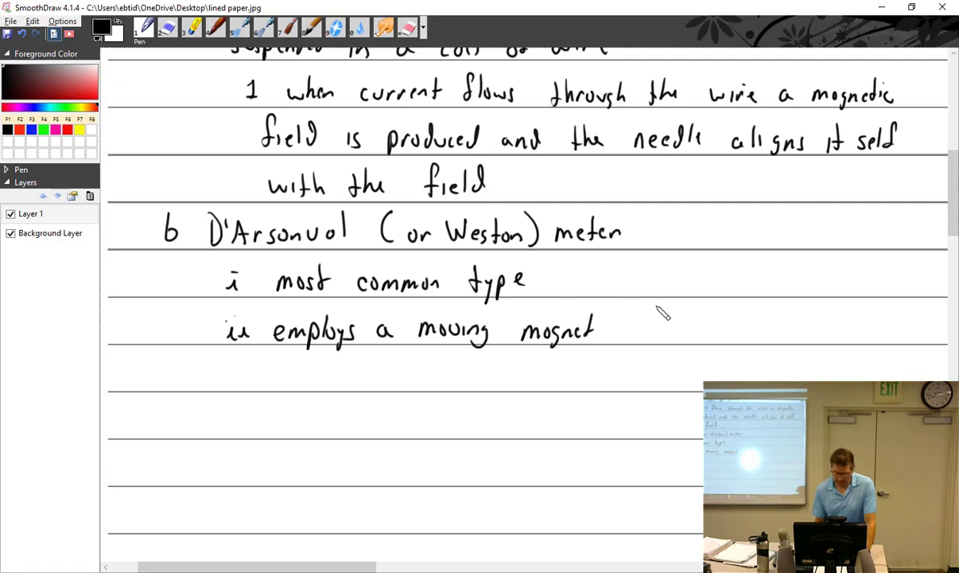
key("ctrl+z")
key("ctrl+z")
key("ctrl+z")
key("ctrl+z")
key("ctrl+z")
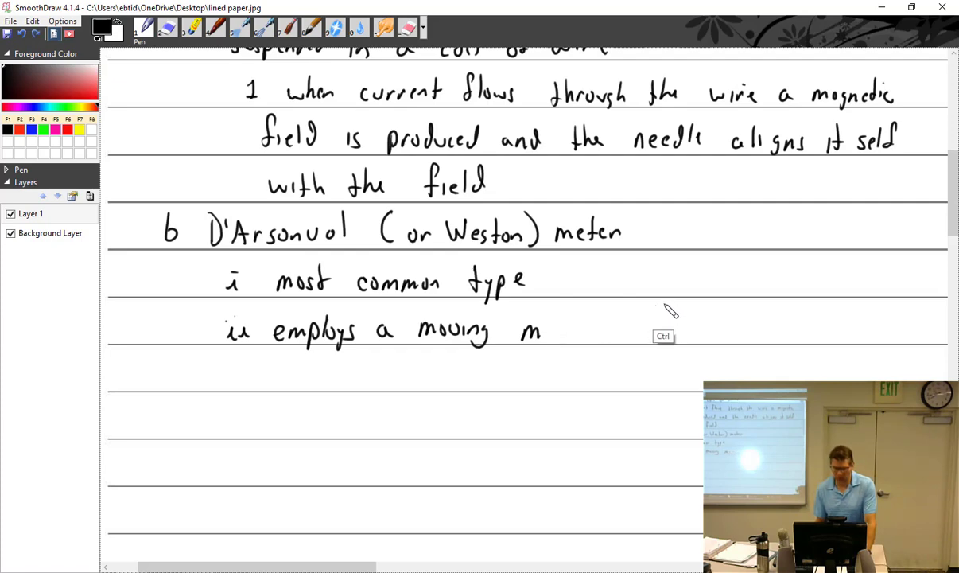
key("ctrl+z")
- Finish line ii with 'coil and permanent magnet' and number the next line iii
left_click_drag(524, 326, 518, 338)
mouse_move(534, 328)
left_mouse_down()
mouse_move(545, 339)
mouse_move(596, 338)
left_mouse_up()
left_click(544, 319)
mouse_move(599, 328)
left_mouse_down()
mouse_move(609, 338)
mouse_move(735, 335)
left_mouse_up()
left_click_drag(741, 315, 742, 338)
left_click_drag(736, 324, 803, 342)
mouse_move(810, 327)
left_mouse_down()
mouse_move(819, 338)
mouse_move(827, 328)
mouse_move(831, 339)
left_mouse_up()
left_click_drag(824, 326, 837, 328)
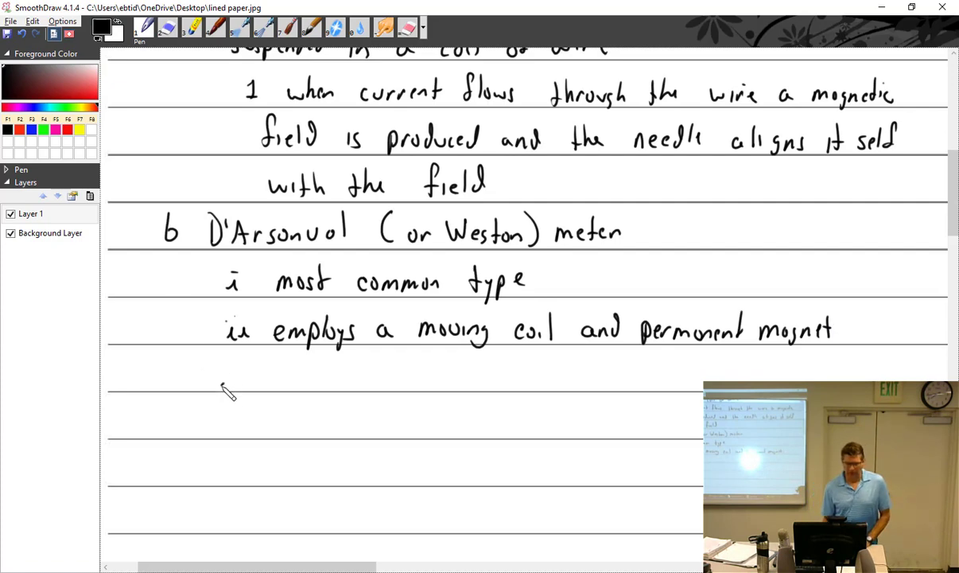
left_click_drag(225, 372, 227, 382)
mouse_move(236, 370)
left_mouse_down()
mouse_move(240, 381)
mouse_move(253, 374)
left_mouse_up()
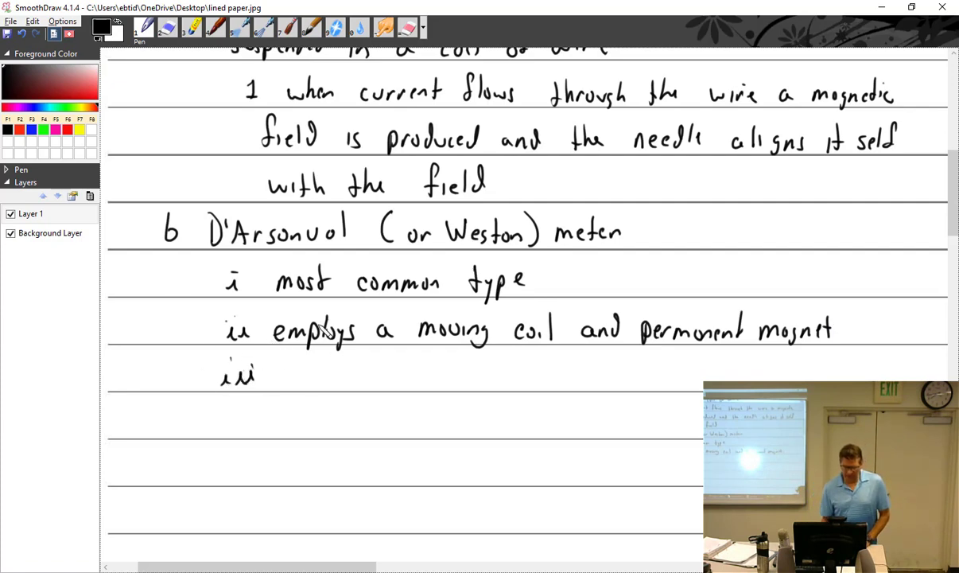
- Handwrite 'indicating needle is attached to the movable coil' after numeral iii
mouse_move(307, 378)
left_mouse_down()
mouse_move(326, 368)
mouse_move(387, 374)
mouse_move(389, 388)
mouse_move(455, 372)
mouse_move(553, 388)
mouse_move(574, 371)
mouse_move(629, 387)
mouse_move(649, 372)
mouse_move(698, 382)
mouse_move(782, 377)
left_mouse_up()
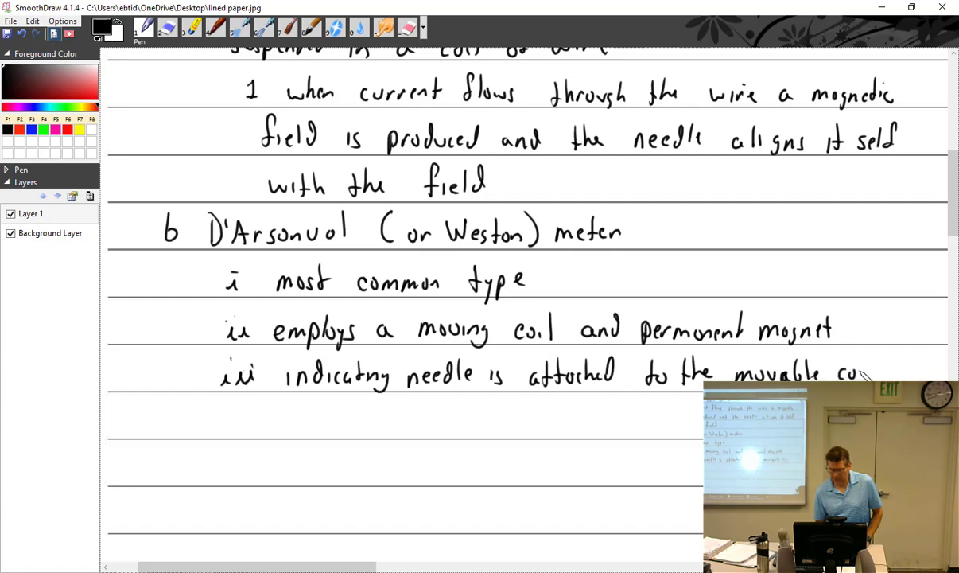
left_click_drag(865, 376, 862, 361)
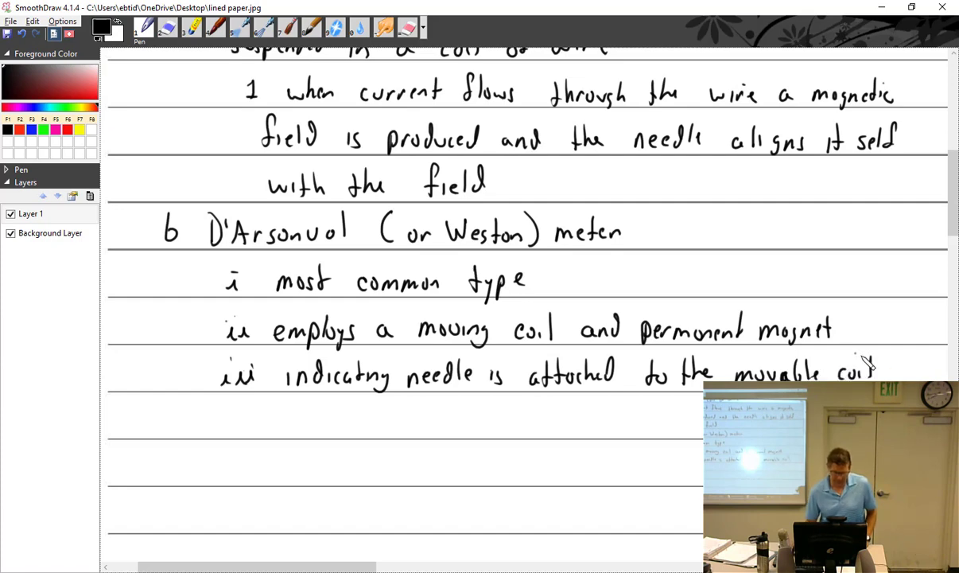
- Write item iv's first line, 'as current flows through the coil, N end', removing a stray comma
scroll(868, 362, "down", 4)
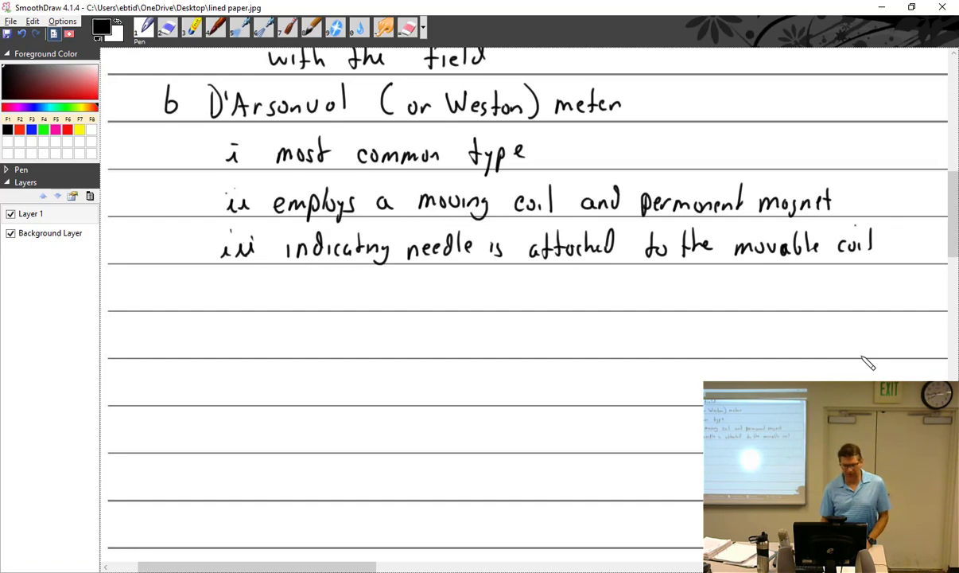
left_click_drag(222, 288, 221, 300)
mouse_move(228, 288)
left_mouse_down()
mouse_move(382, 299)
mouse_move(434, 294)
mouse_move(438, 278)
mouse_move(455, 301)
mouse_move(481, 304)
left_mouse_up()
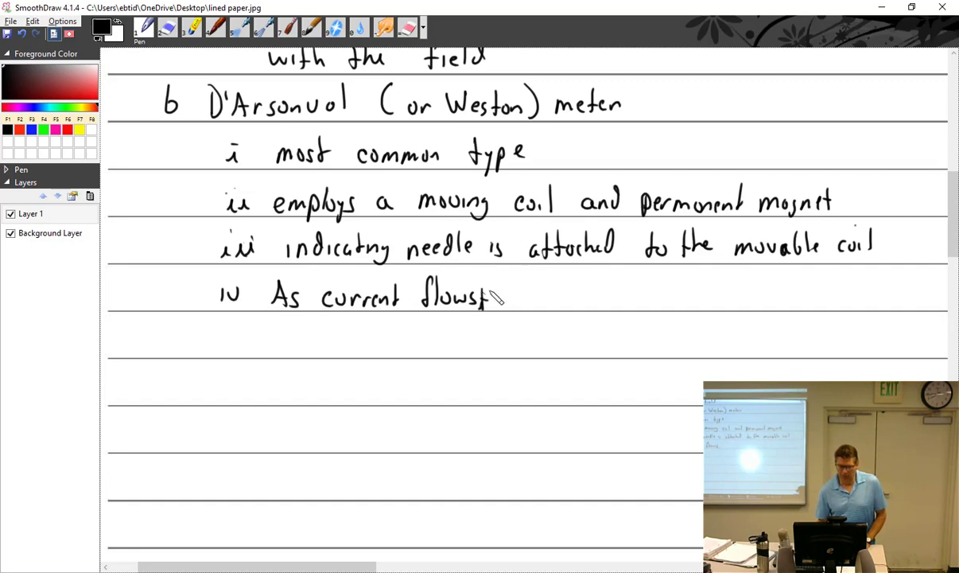
key("ctrl")
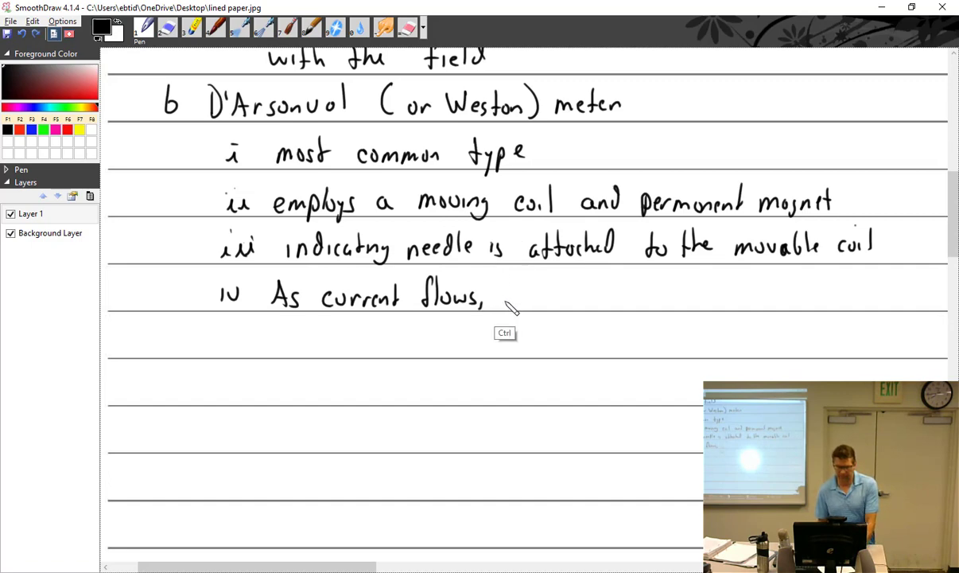
key("ctrl+z")
mouse_move(498, 288)
left_mouse_down()
mouse_move(522, 299)
mouse_move(672, 291)
left_mouse_up()
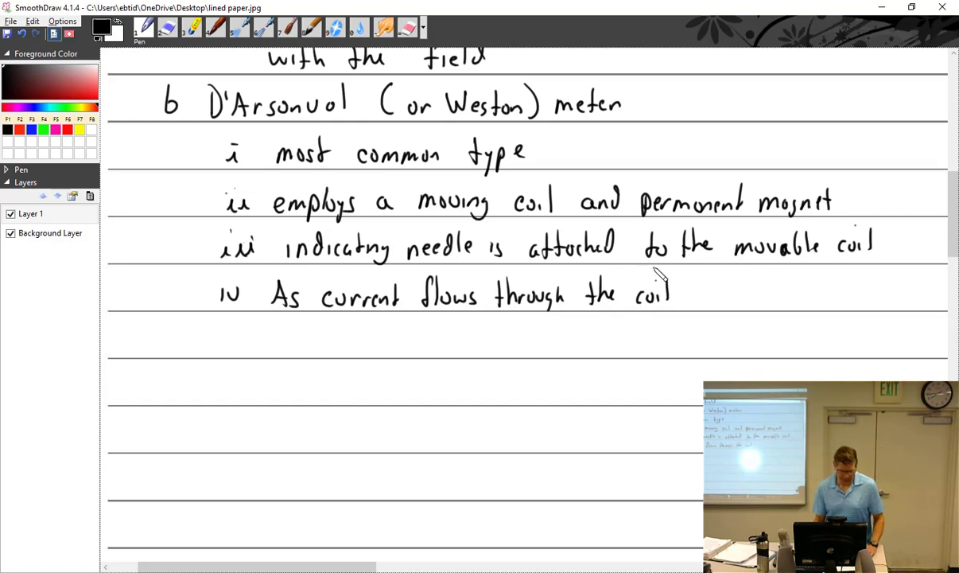
mouse_move(683, 294)
left_mouse_down()
mouse_move(680, 305)
mouse_move(717, 307)
mouse_move(719, 284)
mouse_move(761, 301)
mouse_move(771, 285)
mouse_move(804, 303)
mouse_move(887, 303)
left_mouse_up()
left_click(789, 301)
- Continue item iv with 'repelled by N of magnet, attracted to S' and write numeral v
left_click_drag(235, 352, 243, 339)
mouse_move(247, 345)
left_mouse_down()
mouse_move(261, 356)
mouse_move(277, 350)
left_mouse_up()
mouse_move(284, 347)
left_mouse_down()
mouse_move(288, 328)
mouse_move(313, 340)
mouse_move(315, 328)
mouse_move(364, 360)
mouse_move(407, 330)
mouse_move(433, 342)
left_mouse_up()
mouse_move(445, 331)
left_mouse_down()
mouse_move(441, 354)
mouse_move(450, 340)
mouse_move(489, 347)
mouse_move(517, 322)
mouse_move(541, 350)
mouse_move(615, 342)
mouse_move(675, 353)
mouse_move(713, 343)
mouse_move(723, 353)
mouse_move(813, 341)
mouse_move(810, 355)
mouse_move(849, 342)
mouse_move(907, 349)
mouse_move(927, 338)
mouse_move(917, 358)
left_mouse_up()
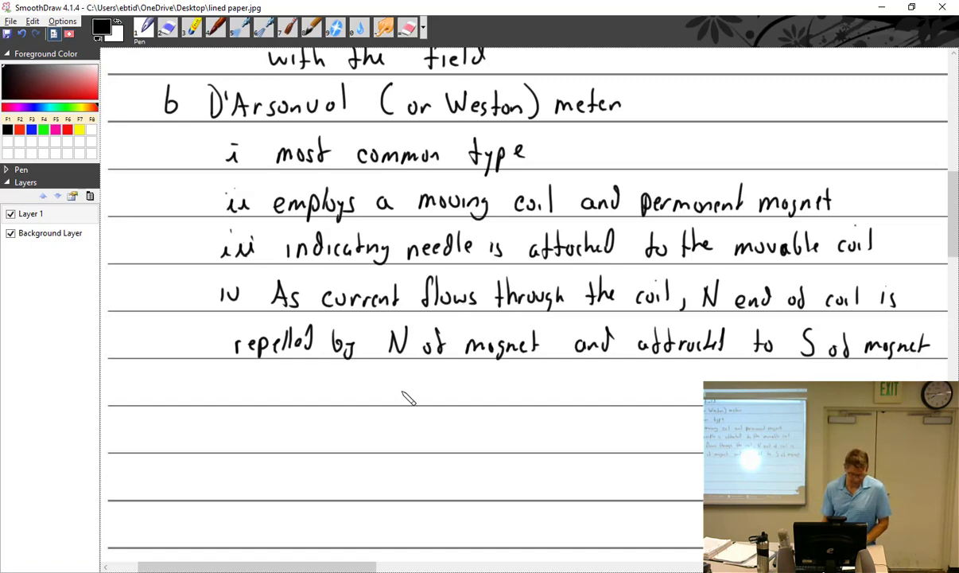
left_click_drag(217, 384, 229, 383)
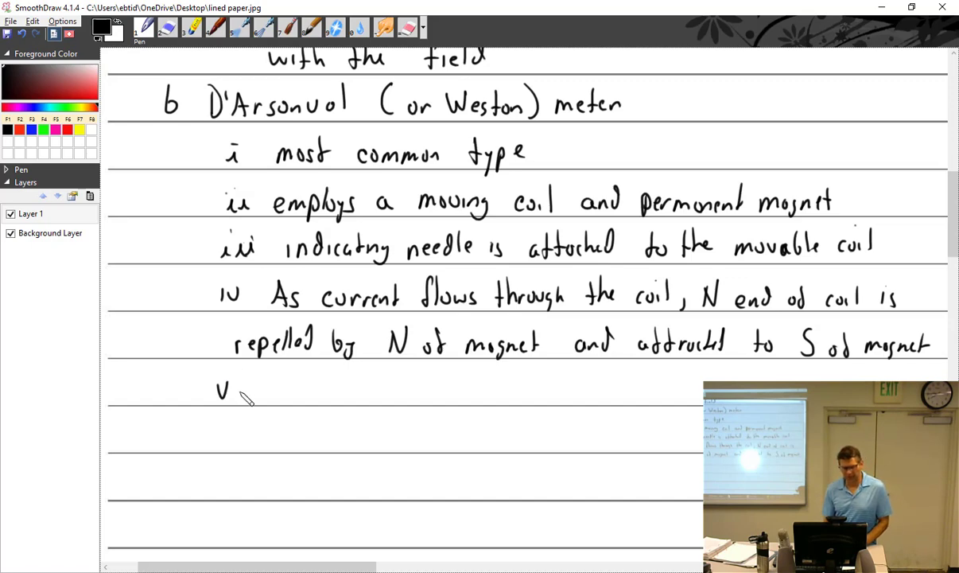
- Handwrite 'the more current flows, the stronger the coil, the more the needle deflects', then numeral vi
left_click_drag(265, 372, 265, 398)
mouse_move(258, 383)
left_mouse_down()
mouse_move(295, 398)
mouse_move(400, 385)
mouse_move(441, 398)
mouse_move(477, 389)
mouse_move(557, 400)
mouse_move(575, 386)
mouse_move(654, 404)
mouse_move(686, 395)
left_mouse_up()
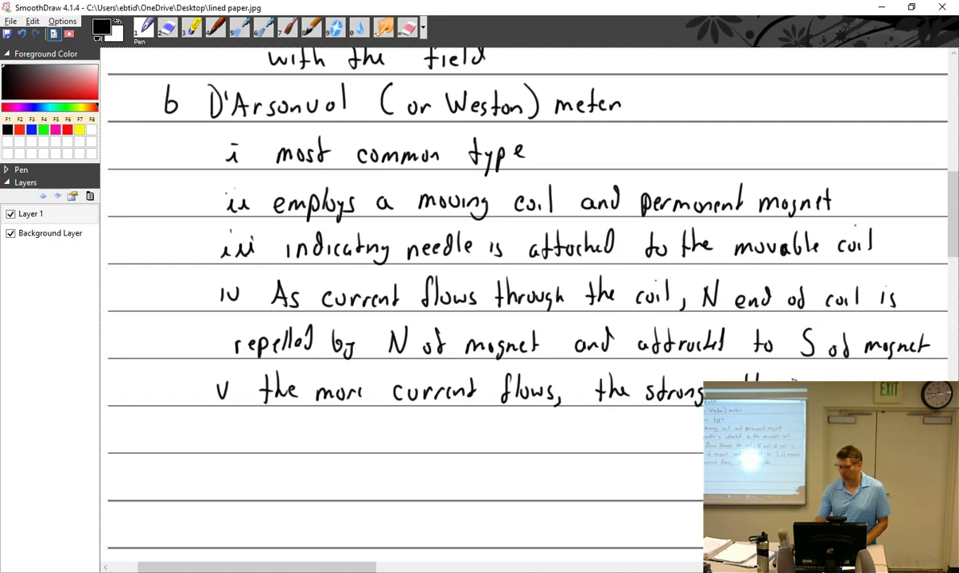
scroll(793, 381, "down", 2)
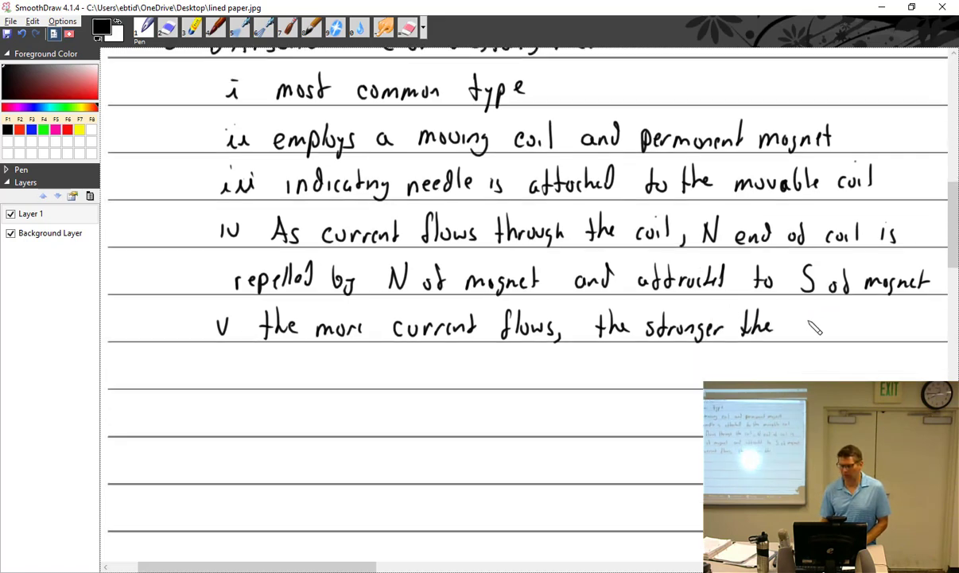
left_click_drag(809, 322, 856, 335)
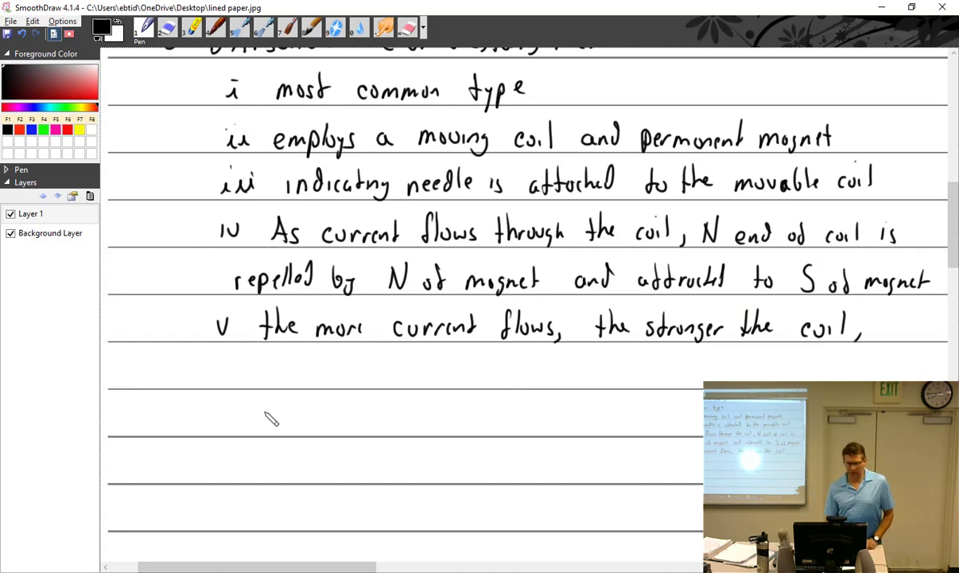
left_click_drag(268, 357, 266, 379)
left_click_drag(262, 366, 285, 379)
mouse_move(286, 371)
left_mouse_down()
mouse_move(403, 371)
mouse_move(398, 365)
left_mouse_up()
mouse_move(402, 357)
left_mouse_down()
mouse_move(423, 376)
mouse_move(510, 370)
mouse_move(586, 380)
mouse_move(614, 362)
mouse_move(625, 377)
left_mouse_up()
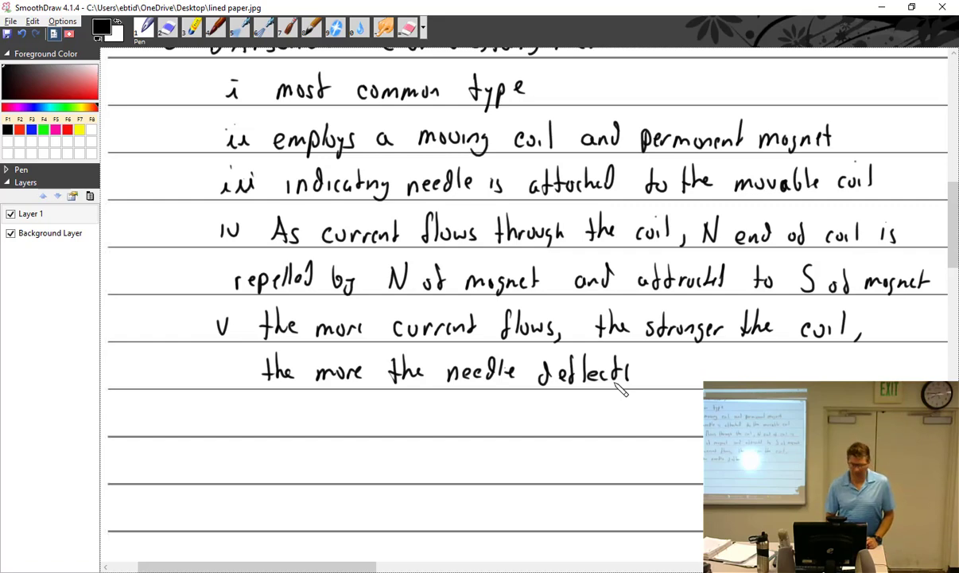
mouse_move(216, 407)
left_mouse_down()
mouse_move(224, 426)
mouse_move(231, 409)
mouse_move(239, 425)
left_mouse_up()
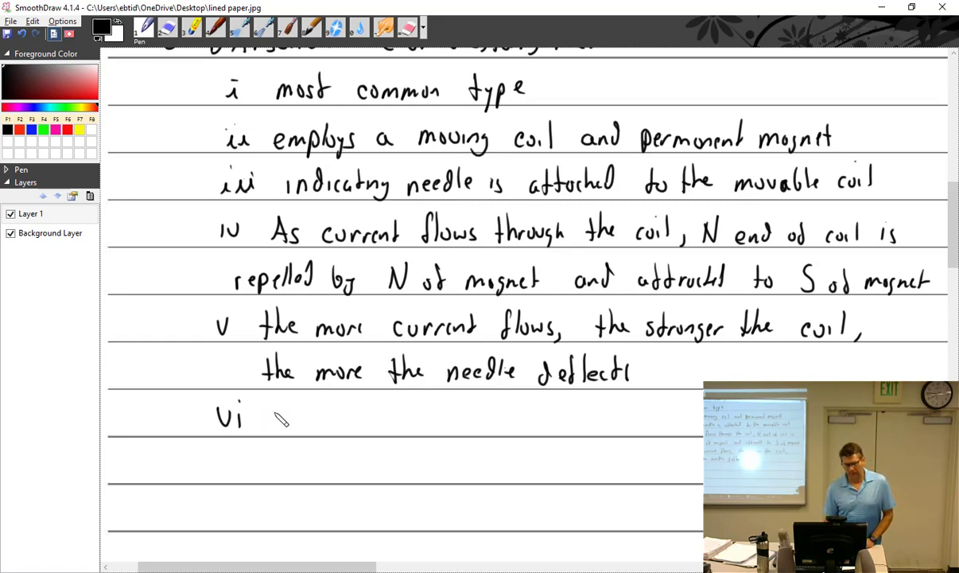
- Begin item vi with 'the amount of current required'
mouse_move(274, 403)
left_mouse_down()
mouse_move(275, 426)
mouse_move(285, 412)
left_mouse_up()
mouse_move(287, 401)
left_mouse_down()
mouse_move(288, 427)
mouse_move(308, 427)
left_mouse_up()
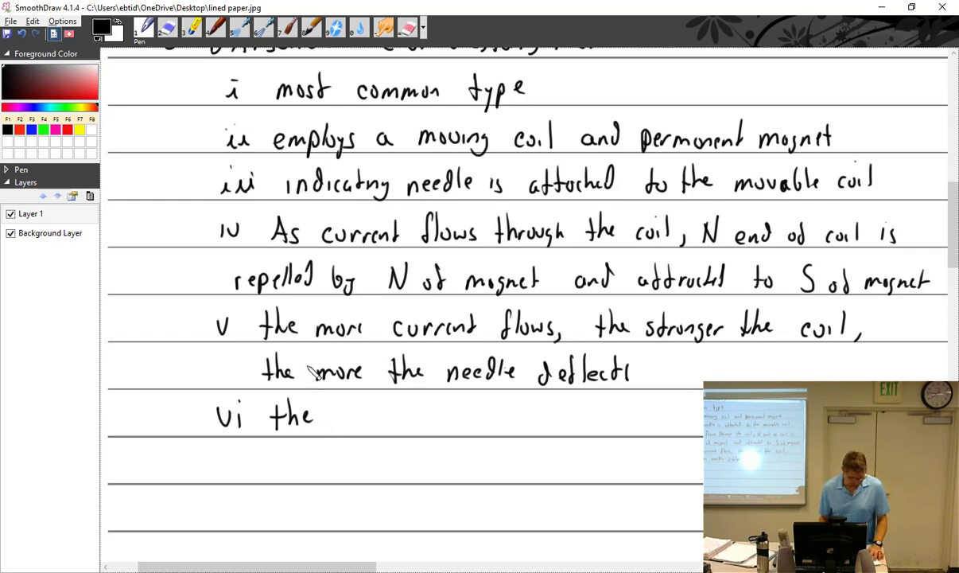
mouse_move(346, 422)
left_mouse_down()
mouse_move(488, 431)
mouse_move(569, 415)
mouse_move(636, 434)
mouse_move(690, 415)
left_mouse_up()
scroll(741, 276, "down", 3)
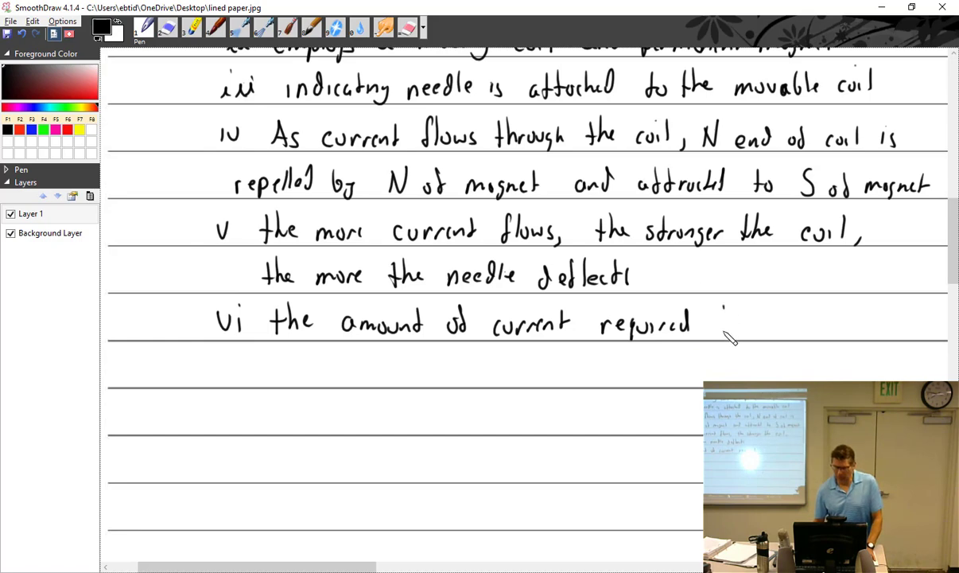
- Continue item vi: 'to turn the needle will depend on the magnet strength and number of turns'
left_click_drag(721, 307, 723, 332)
left_click_drag(715, 315, 730, 315)
left_click_drag(738, 320, 737, 321)
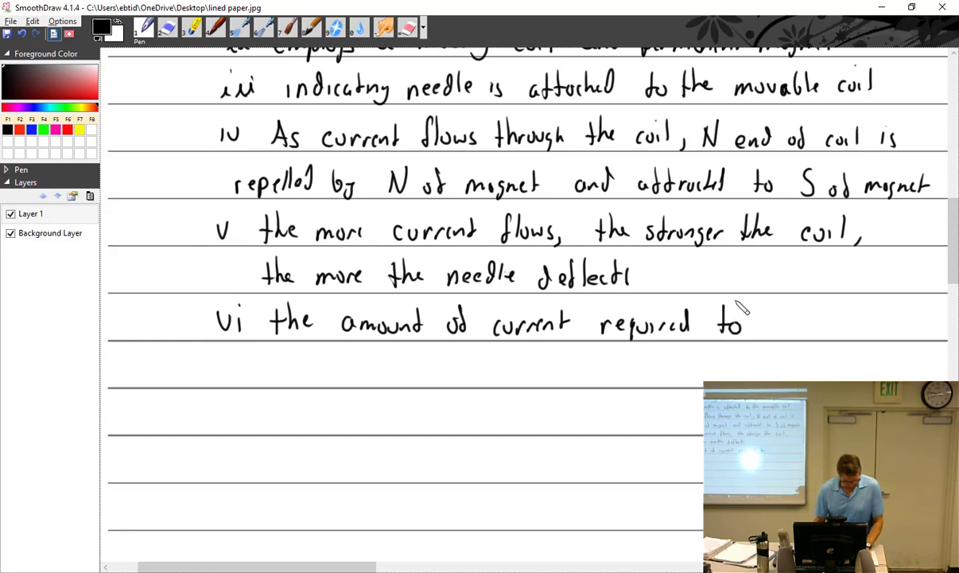
mouse_move(775, 313)
left_mouse_down()
mouse_move(776, 333)
mouse_move(842, 318)
mouse_move(869, 336)
mouse_move(875, 328)
left_mouse_up()
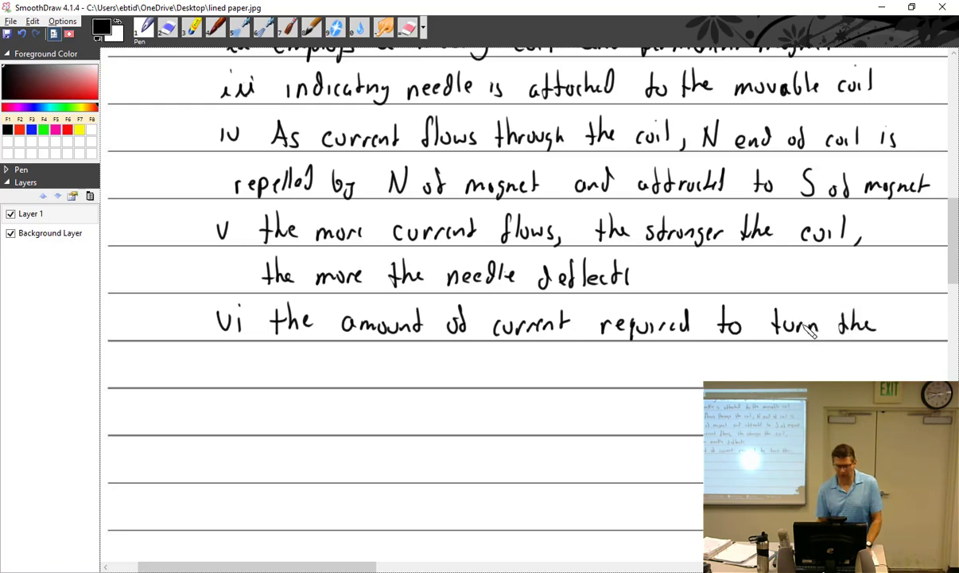
left_click_drag(237, 366, 248, 380)
mouse_move(248, 374)
left_mouse_down()
mouse_move(257, 380)
mouse_move(275, 359)
mouse_move(355, 363)
mouse_move(402, 379)
mouse_move(443, 379)
mouse_move(460, 364)
mouse_move(460, 382)
mouse_move(541, 364)
mouse_move(680, 381)
mouse_move(690, 362)
mouse_move(746, 367)
mouse_move(762, 380)
mouse_move(826, 362)
mouse_move(855, 373)
mouse_move(918, 367)
left_mouse_up()
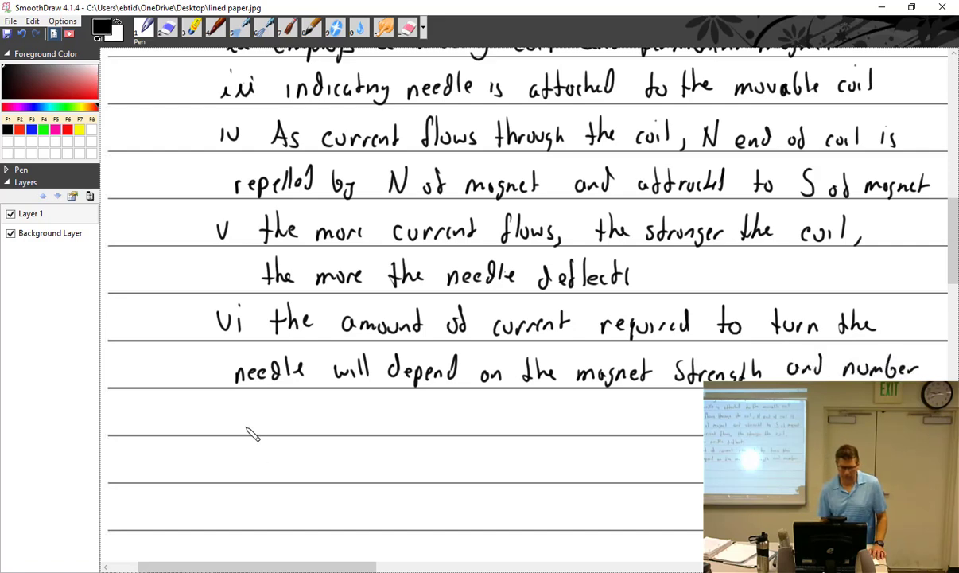
mouse_move(248, 420)
left_mouse_down()
mouse_move(259, 424)
mouse_move(263, 408)
mouse_move(313, 429)
mouse_move(347, 419)
left_mouse_up()
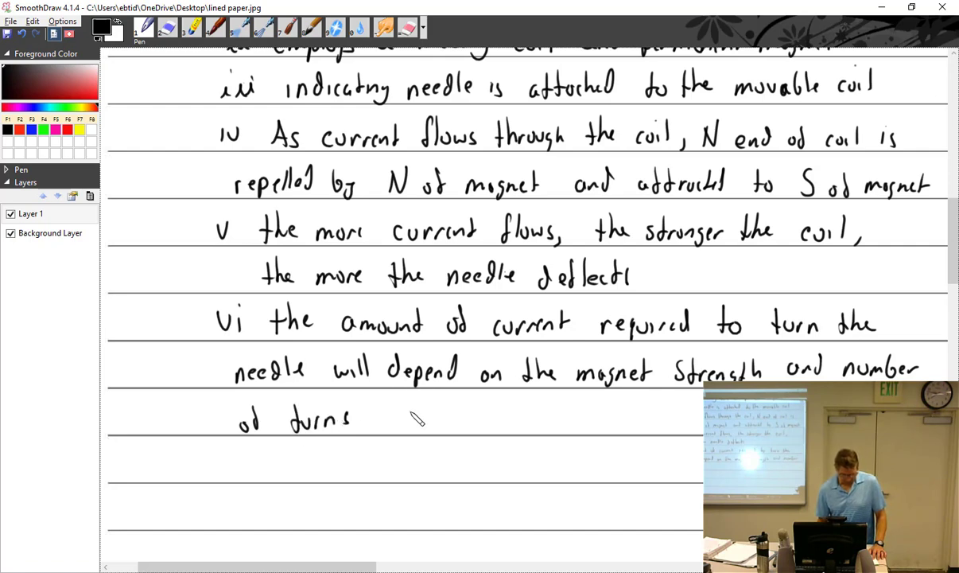
- Append 'in the coil' after 'of turns' to finish item vi
mouse_move(378, 414)
left_mouse_down()
mouse_move(380, 429)
mouse_move(521, 426)
left_mouse_up()
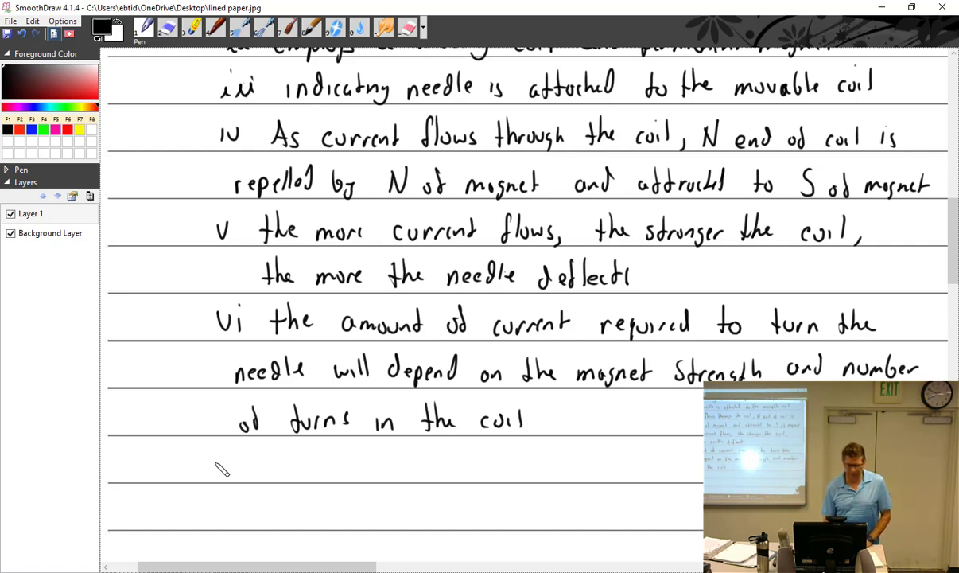
- Handwrite item vii: 'Only suitable for measuring'
left_click_drag(216, 455, 249, 474)
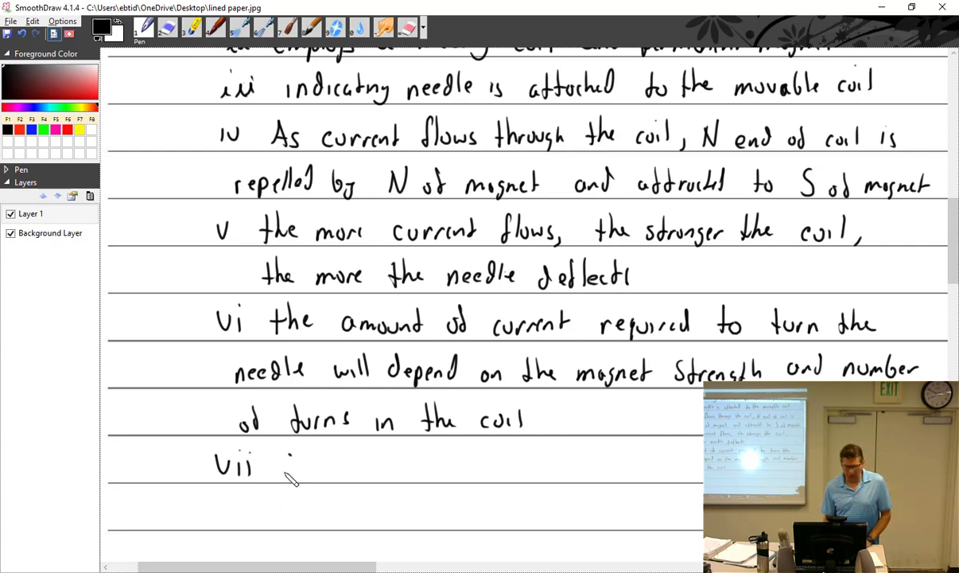
left_click_drag(293, 457, 291, 458)
left_click_drag(304, 463, 322, 486)
mouse_move(390, 455)
left_mouse_down()
mouse_move(371, 475)
mouse_move(407, 474)
left_mouse_up()
mouse_move(410, 459)
left_mouse_down()
mouse_move(420, 476)
mouse_move(428, 458)
left_mouse_up()
left_click_drag(440, 462, 442, 475)
mouse_move(446, 451)
left_mouse_down()
mouse_move(448, 474)
mouse_move(459, 474)
left_mouse_up()
mouse_move(465, 467)
left_mouse_down()
mouse_move(513, 480)
mouse_move(521, 469)
left_mouse_up()
left_click_drag(535, 466, 554, 467)
mouse_move(569, 466)
left_mouse_down()
mouse_move(566, 477)
mouse_move(587, 476)
left_mouse_up()
left_click_drag(590, 471, 619, 475)
left_click_drag(621, 466, 659, 483)
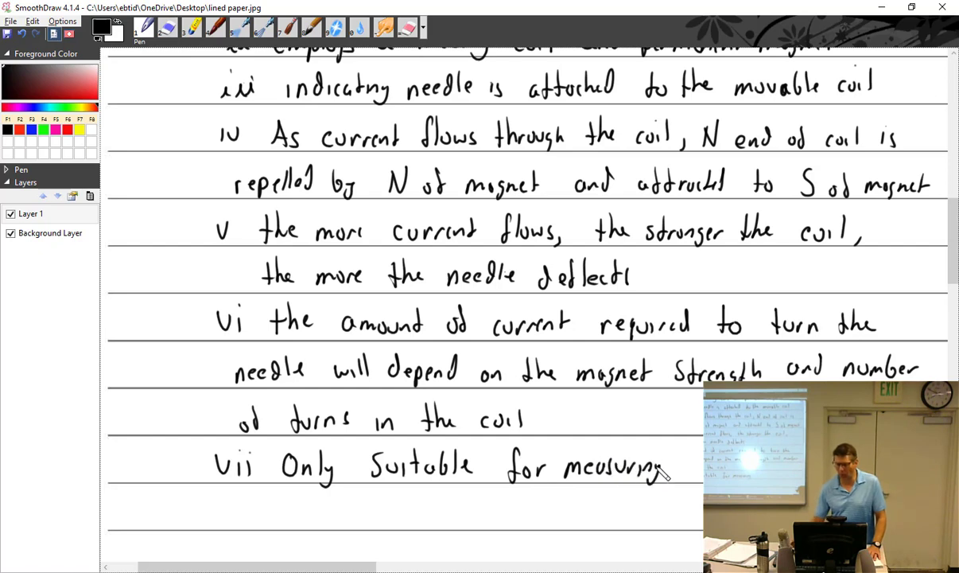
- Add 'D.C.' after 'measuring' and bring the PowerPoint slide show back to the front
scroll(662, 473, "down", 3)
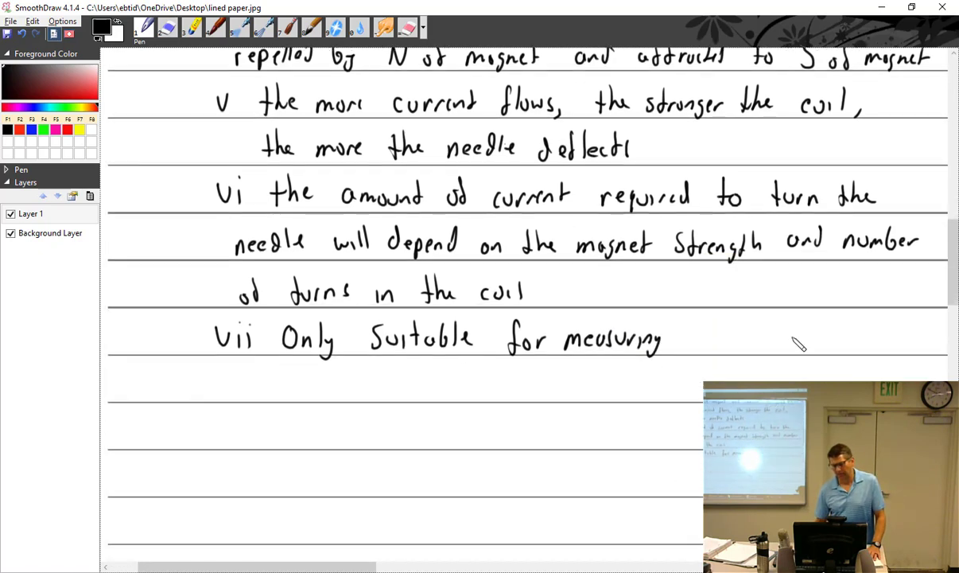
left_click_drag(699, 316, 701, 346)
left_click(725, 344)
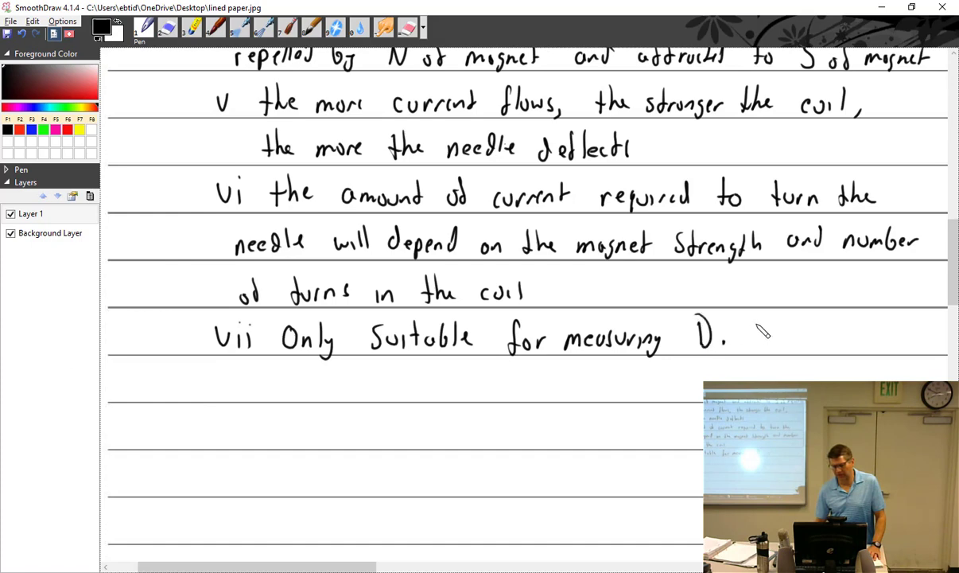
left_click_drag(759, 328, 759, 347)
left_click(768, 345)
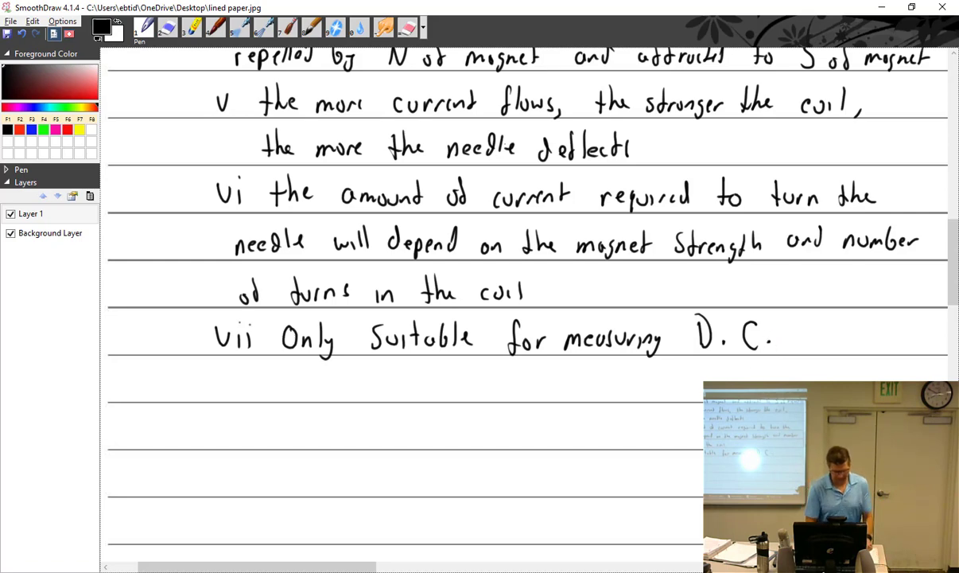
key("alt+Tab")
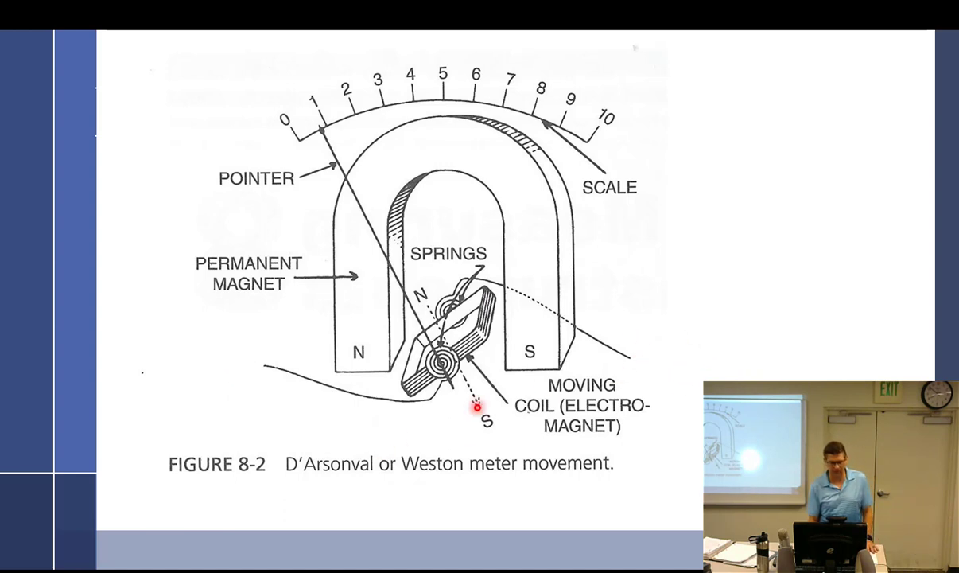
- Ink red +/− polarity marks at the wire ends and label the coil poles S and N
left_click(64, 556)
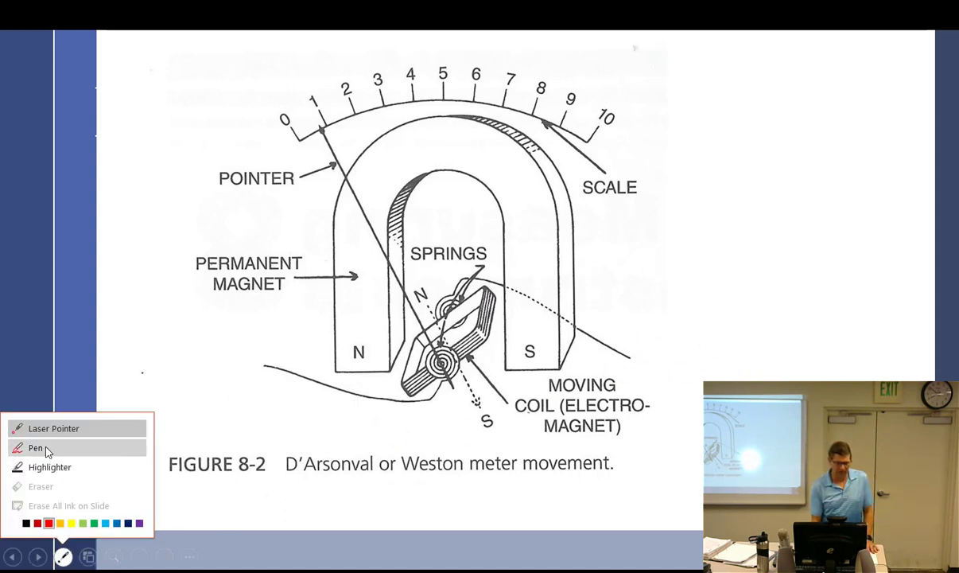
left_click(37, 443)
mouse_move(654, 342)
left_mouse_down()
mouse_move(654, 380)
mouse_move(676, 355)
left_mouse_up()
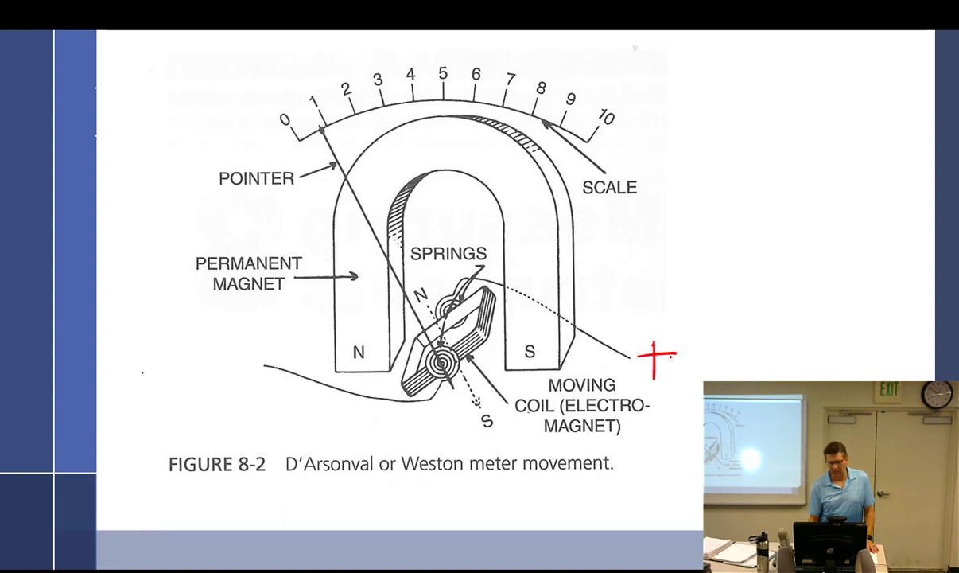
left_click_drag(208, 394, 251, 392)
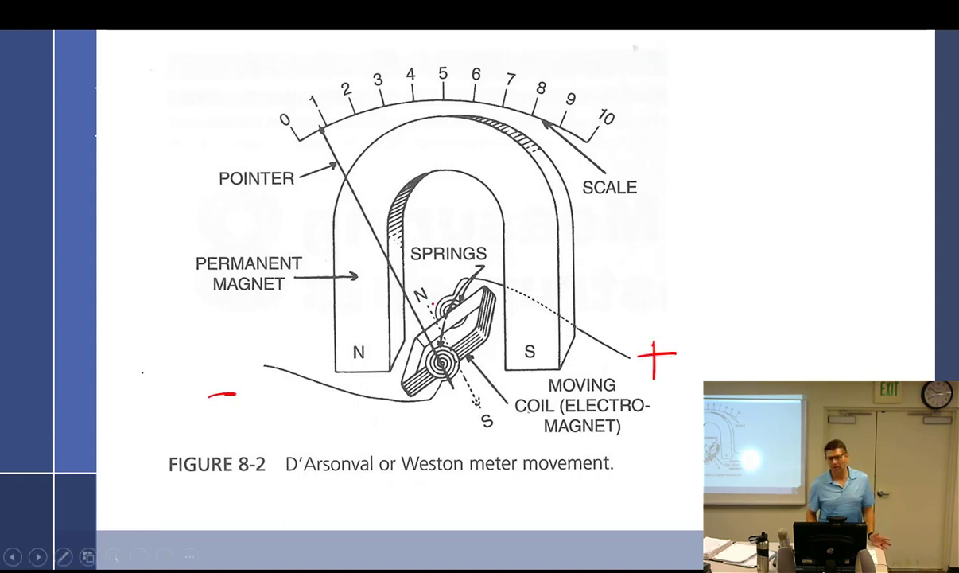
left_click_drag(658, 451, 675, 455)
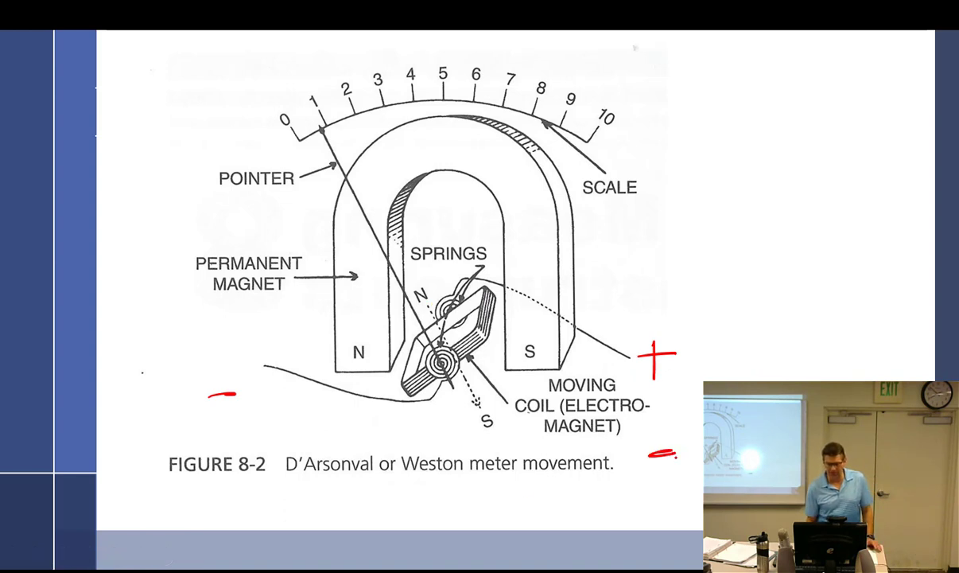
mouse_move(222, 422)
left_mouse_down()
mouse_move(218, 452)
mouse_move(230, 433)
left_mouse_up()
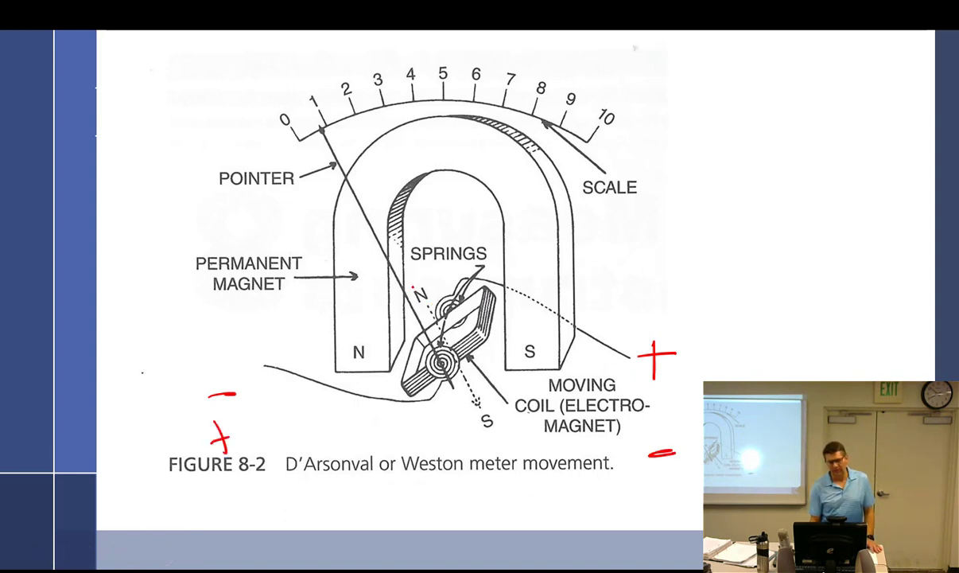
left_click_drag(426, 268, 416, 279)
mouse_move(495, 433)
left_mouse_down()
mouse_move(495, 442)
mouse_move(503, 427)
left_mouse_up()
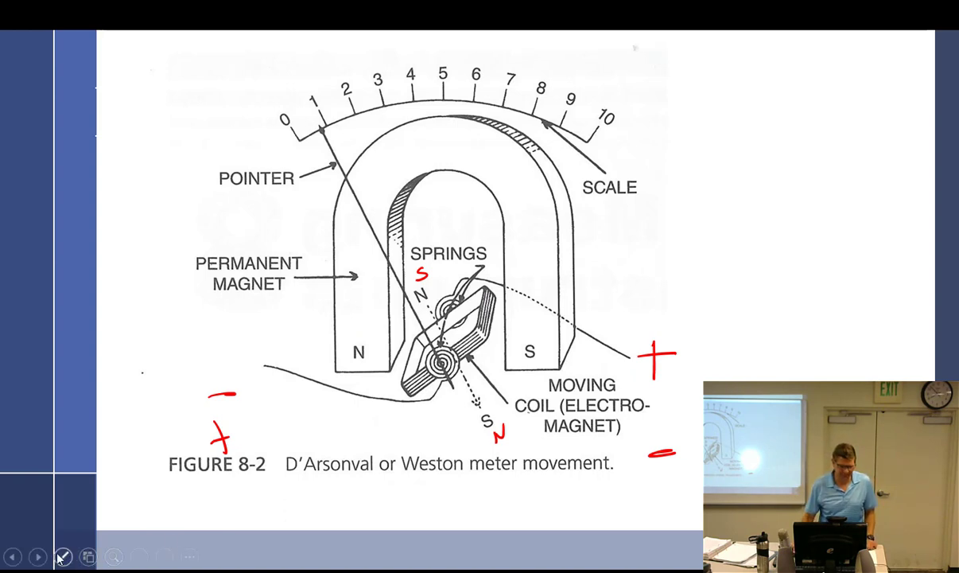
- Erase all ink from the slide and return to SmoothDraw with Alt+Tab
left_click(62, 555)
left_click(49, 505)
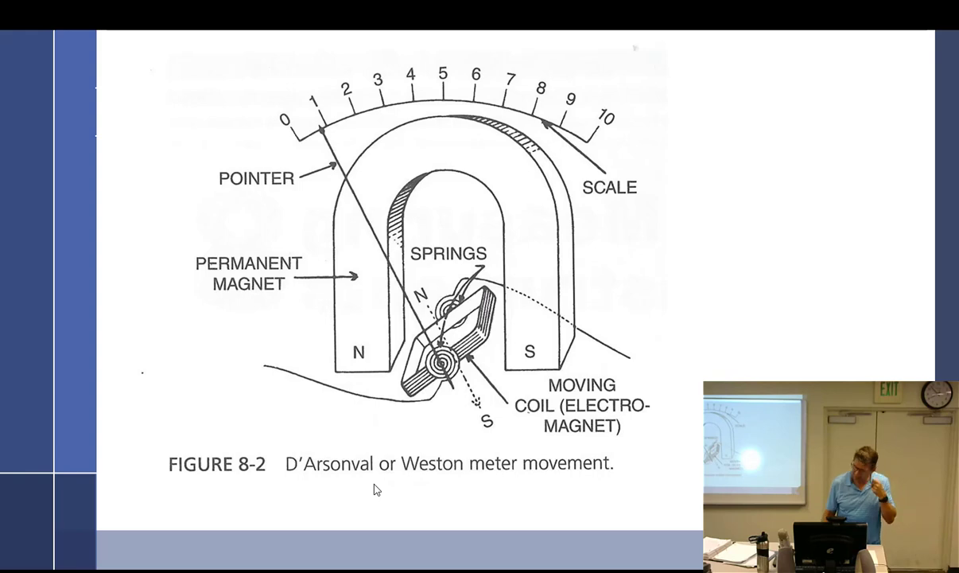
key("alt+Tab")
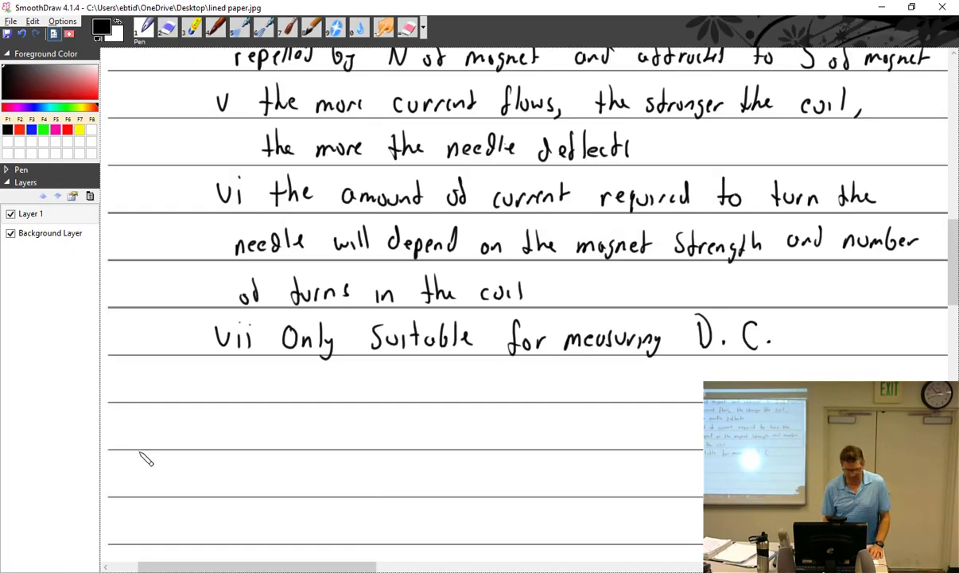
- Handwrite 'Viii AC would' on the next blank line
mouse_move(212, 381)
left_mouse_down()
mouse_move(230, 385)
mouse_move(227, 396)
mouse_move(252, 396)
left_mouse_up()
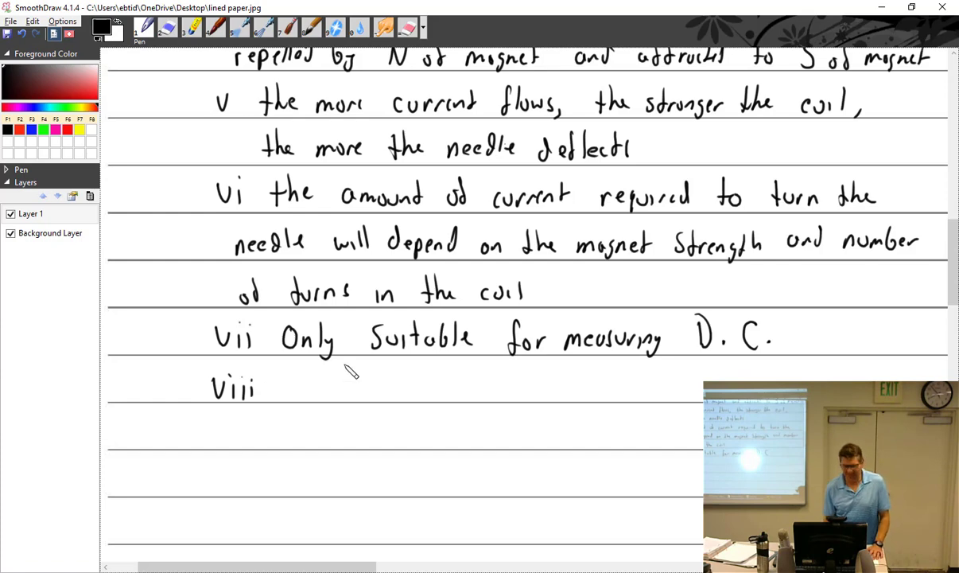
mouse_move(291, 380)
left_mouse_down()
mouse_move(289, 397)
mouse_move(299, 387)
mouse_move(309, 394)
mouse_move(371, 381)
left_mouse_up()
mouse_move(381, 379)
left_mouse_down()
mouse_move(392, 391)
mouse_move(403, 372)
mouse_move(438, 395)
left_mouse_up()
- Finish the line with 'continuously reverse and vibrate' and scroll the page down
left_click_drag(456, 382, 481, 395)
mouse_move(476, 385)
left_mouse_down()
mouse_move(487, 383)
mouse_move(482, 395)
left_mouse_up()
mouse_move(487, 385)
left_mouse_down()
mouse_move(496, 395)
mouse_move(517, 387)
left_mouse_up()
left_click_drag(525, 385, 549, 396)
mouse_move(552, 385)
left_mouse_down()
mouse_move(558, 407)
mouse_move(596, 382)
mouse_move(608, 394)
left_mouse_up()
left_click_drag(610, 382, 629, 393)
mouse_move(630, 393)
left_mouse_down()
mouse_move(637, 382)
mouse_move(637, 394)
left_mouse_up()
left_click_drag(643, 388, 699, 394)
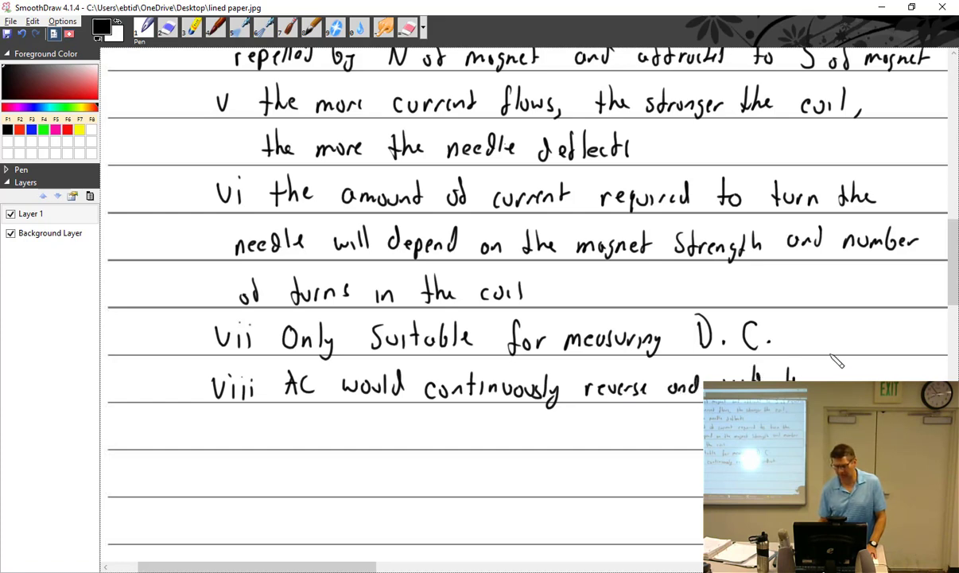
scroll(835, 359, "down", 1)
scroll(835, 359, "down", 1)
scroll(835, 359, "down", 1)
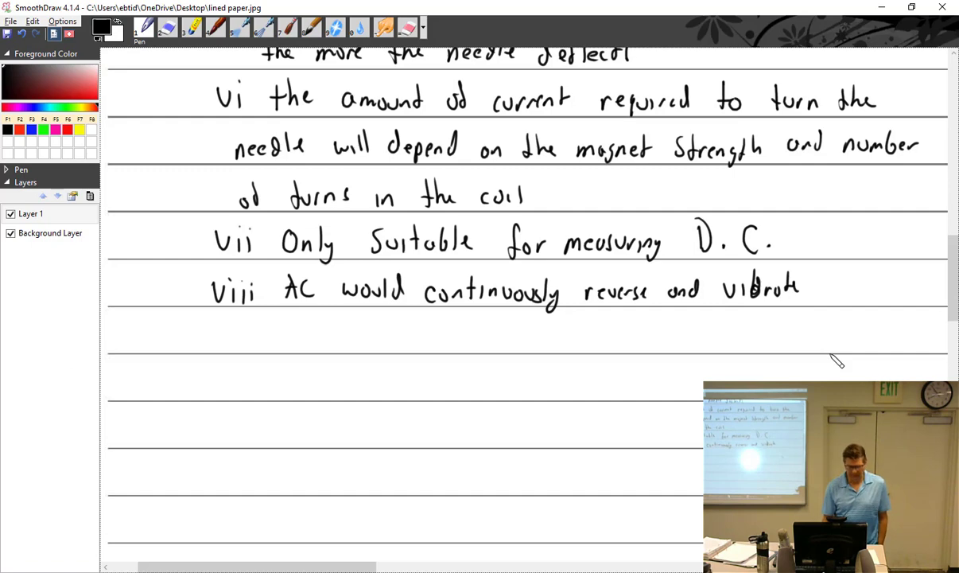
- Handwrite the heading 'c DC or AC meter movement'
left_click_drag(163, 324, 177, 341)
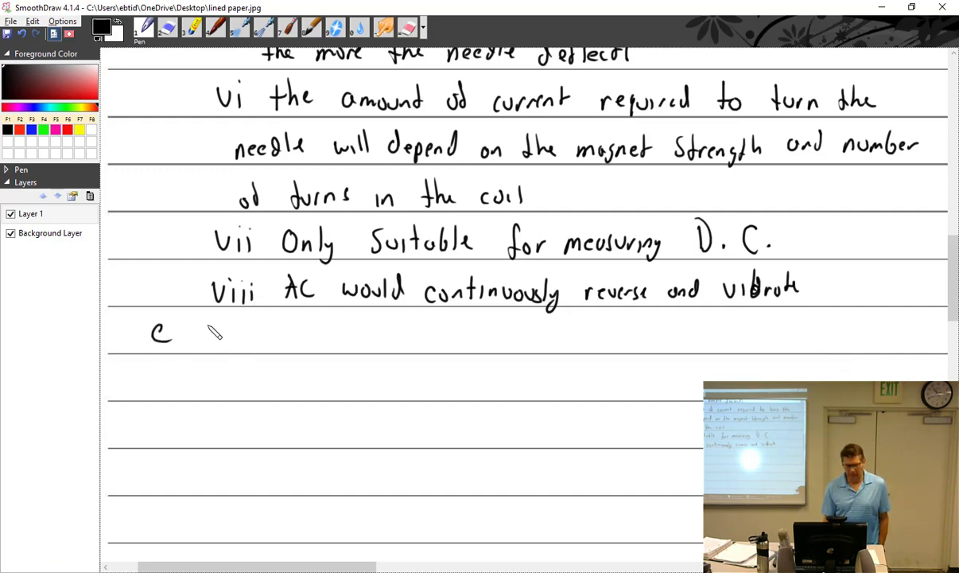
mouse_move(206, 322)
left_mouse_down()
mouse_move(207, 345)
mouse_move(263, 332)
mouse_move(293, 344)
mouse_move(313, 329)
mouse_move(336, 342)
mouse_move(404, 333)
mouse_move(430, 346)
mouse_move(538, 344)
left_mouse_up()
left_click_drag(530, 333, 546, 332)
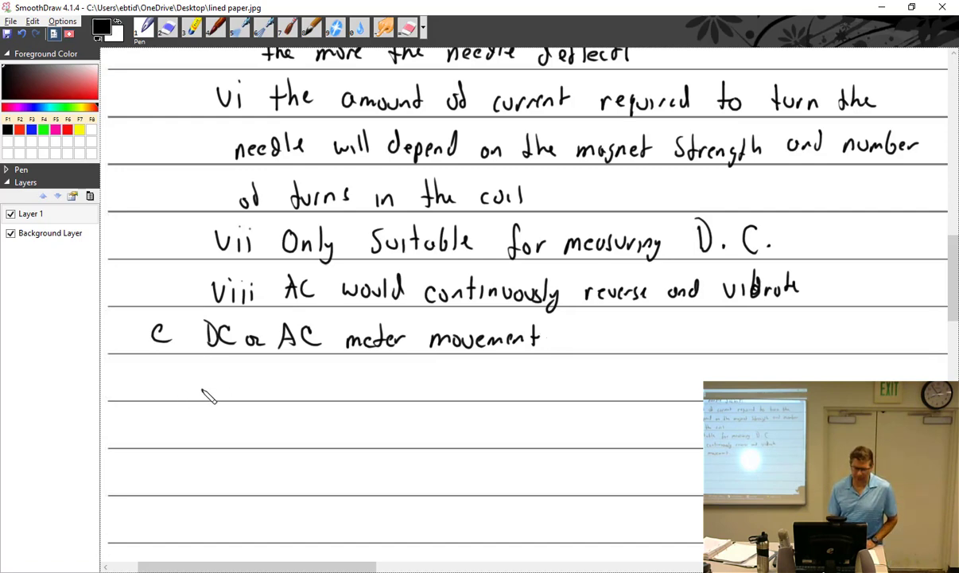
- Write point 'i IN AC, the voltage and current reverse.' beneath the heading
left_click(210, 374)
mouse_move(203, 380)
left_mouse_down()
mouse_move(208, 392)
mouse_move(248, 392)
mouse_move(256, 373)
left_mouse_up()
left_click_drag(239, 393, 274, 379)
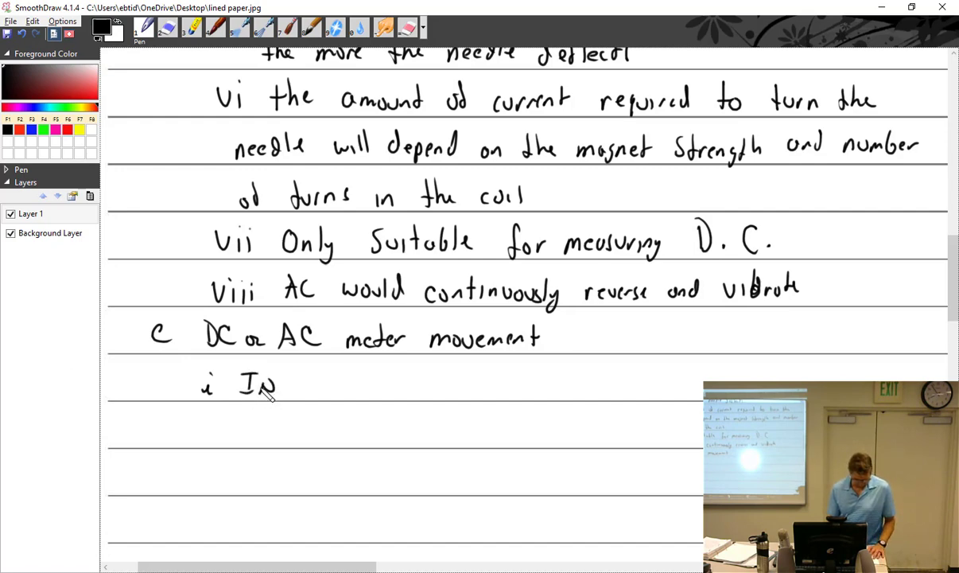
left_click_drag(301, 391, 312, 385)
mouse_move(334, 374)
left_mouse_down()
mouse_move(342, 395)
mouse_move(371, 392)
left_mouse_up()
left_click_drag(365, 379, 410, 392)
mouse_move(431, 378)
left_mouse_down()
mouse_move(464, 377)
mouse_move(501, 393)
mouse_move(677, 382)
left_mouse_up()
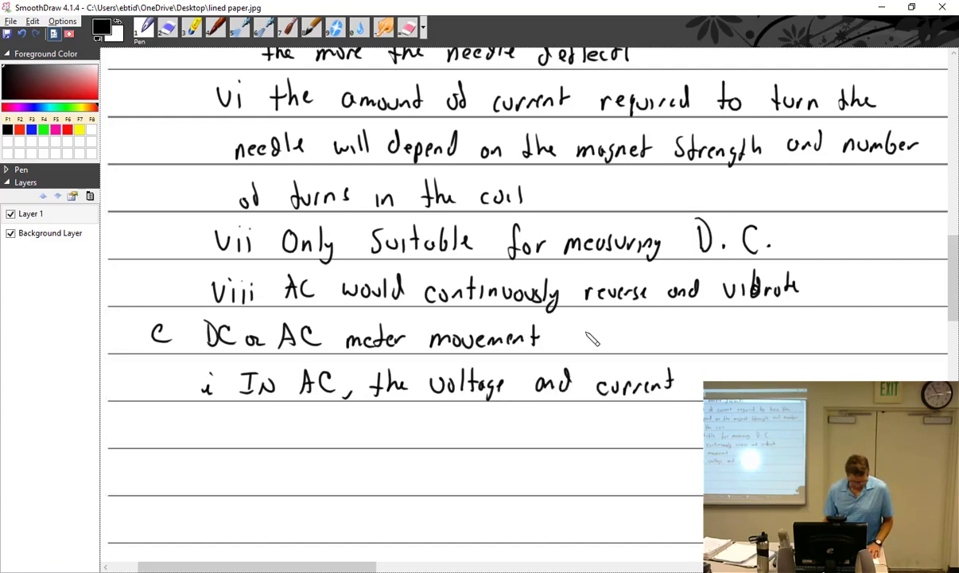
scroll(715, 382, "down", 2)
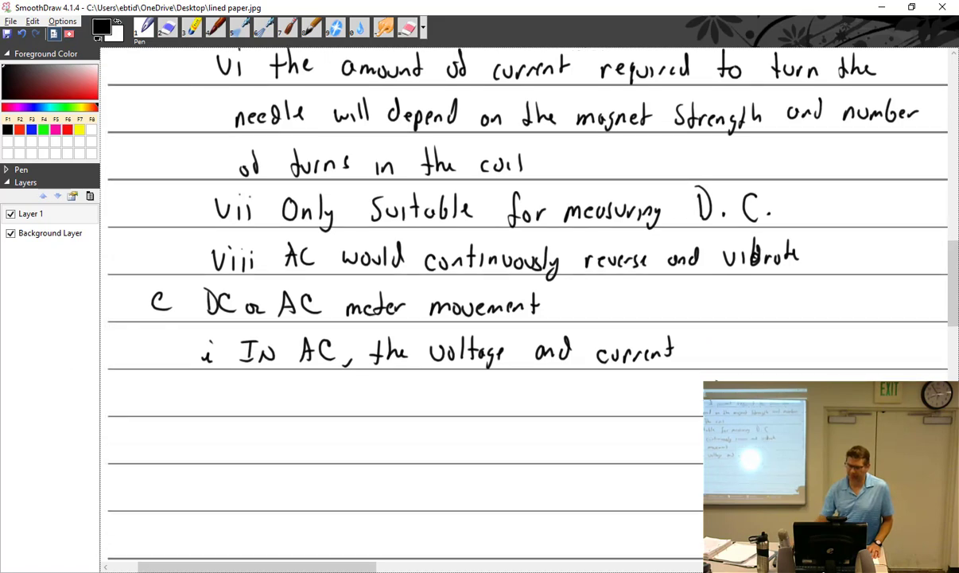
left_click_drag(703, 323, 783, 326)
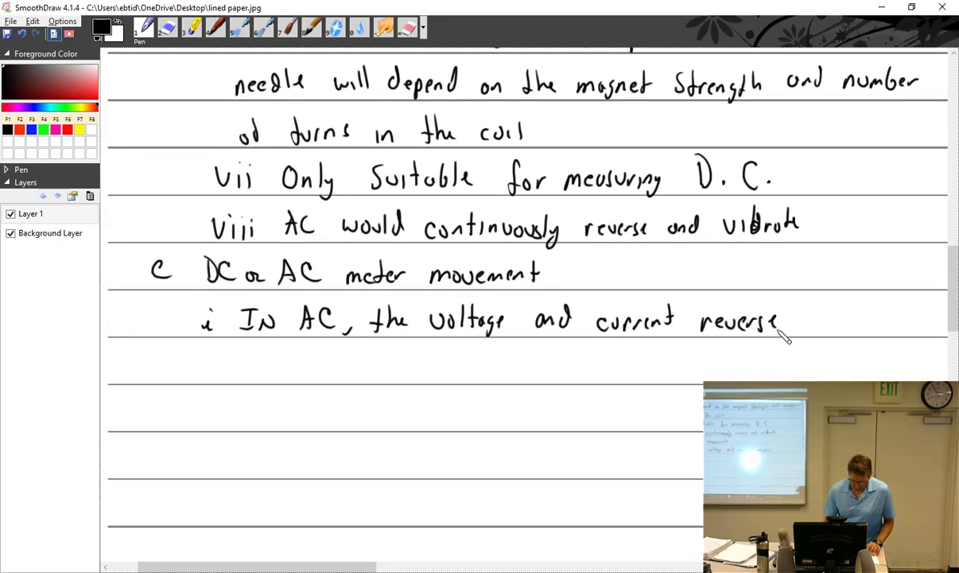
left_click(789, 328)
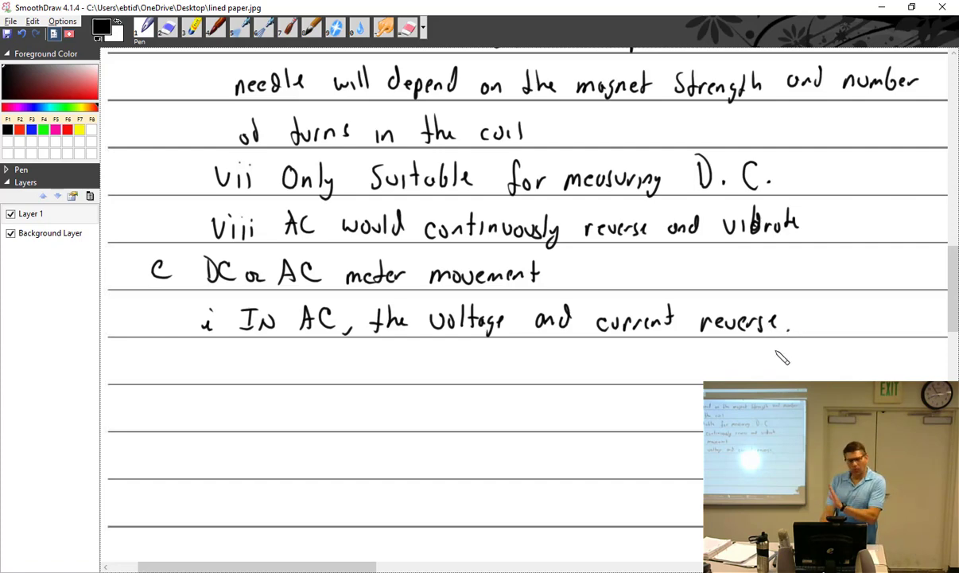
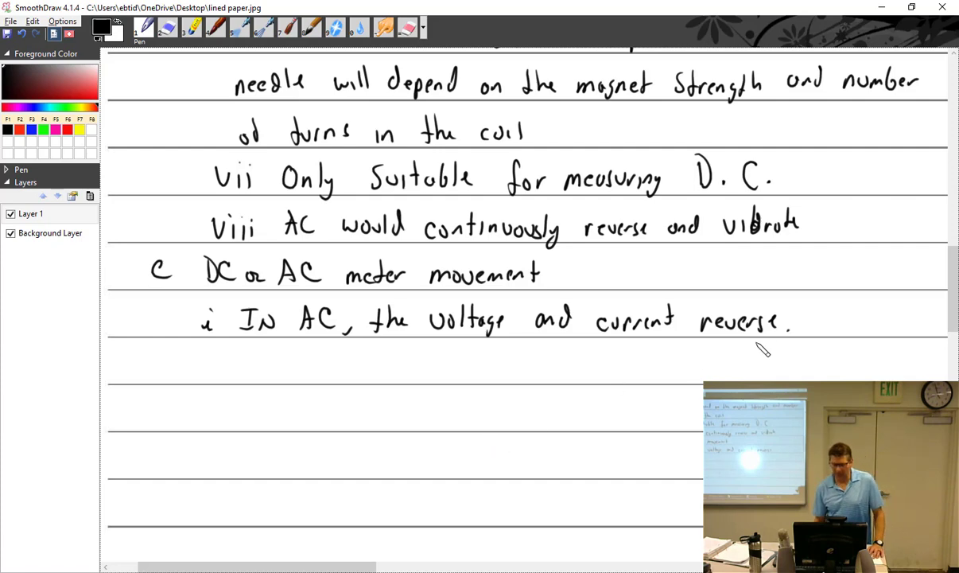
- Continue point i with 'If a DC meter is used the', undoing one stray stroke
mouse_move(827, 309)
left_mouse_down()
mouse_move(825, 328)
mouse_move(851, 328)
left_mouse_up()
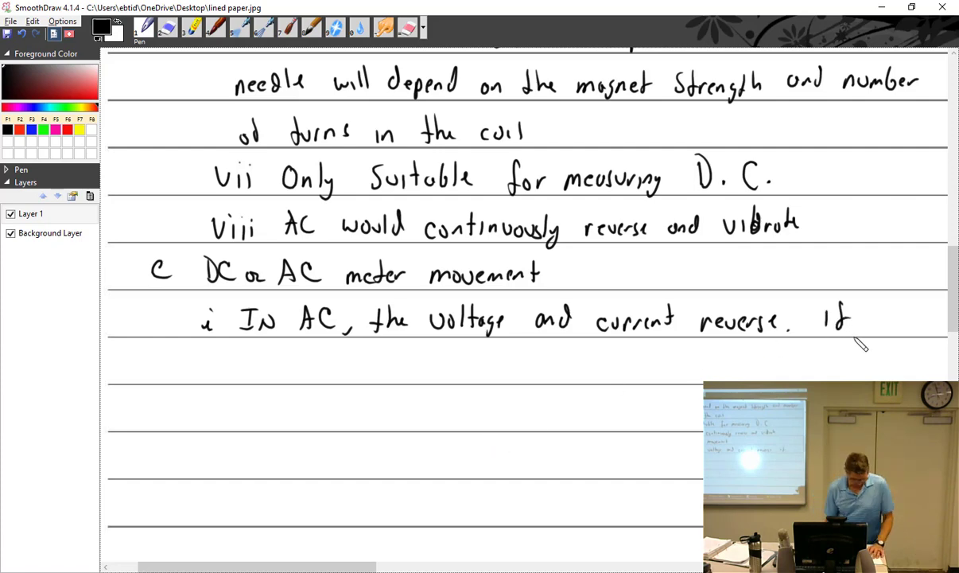
mouse_move(217, 367)
left_mouse_down()
mouse_move(219, 380)
mouse_move(255, 377)
left_mouse_up()
mouse_move(273, 359)
left_mouse_down()
mouse_move(272, 374)
mouse_move(330, 354)
mouse_move(368, 374)
left_mouse_up()
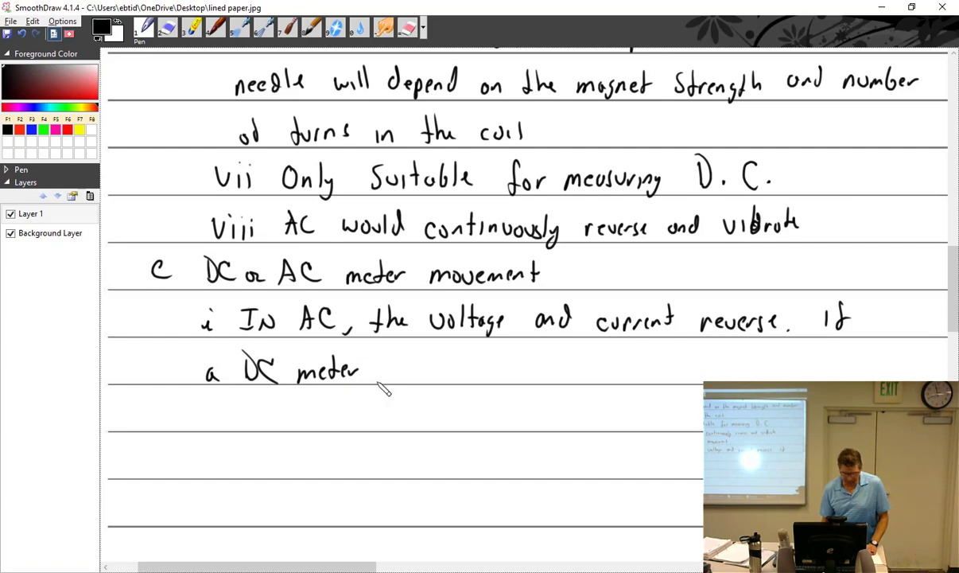
mouse_move(386, 379)
left_mouse_down()
mouse_move(404, 381)
mouse_move(390, 380)
left_mouse_up()
key("ctrl+z")
mouse_move(405, 367)
left_mouse_down()
mouse_move(397, 379)
mouse_move(455, 378)
left_mouse_up()
left_click_drag(465, 370, 466, 358)
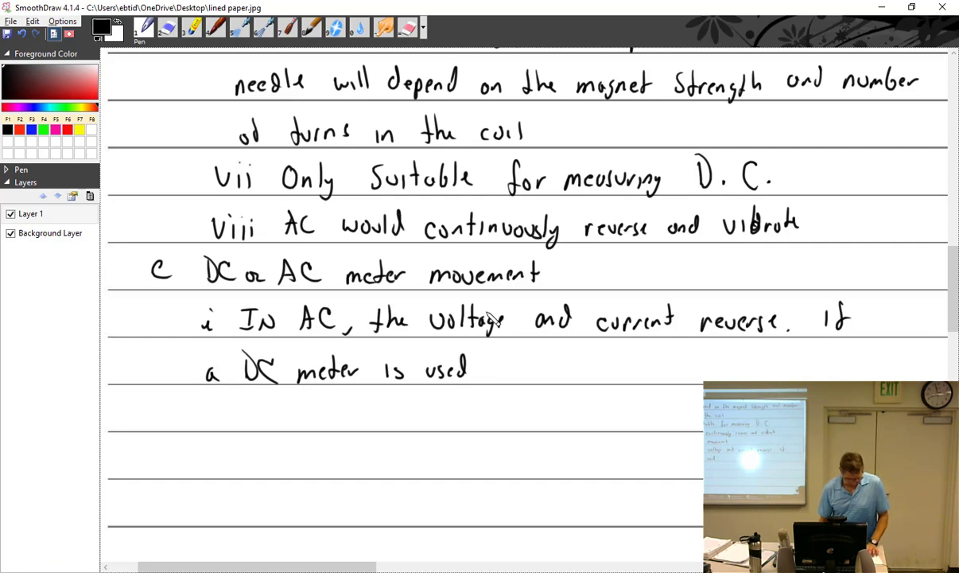
mouse_move(504, 356)
left_mouse_down()
mouse_move(504, 380)
mouse_move(511, 363)
left_mouse_up()
mouse_move(515, 355)
left_mouse_down()
mouse_move(525, 379)
mouse_move(563, 367)
mouse_move(663, 374)
left_mouse_up()
- Finish point i with 'needle will vibrate and/or be inaccurate'
left_click_drag(670, 353, 680, 374)
left_click_drag(695, 362, 712, 374)
left_click_drag(720, 353, 726, 375)
left_click_drag(730, 375, 755, 363)
left_click_drag(757, 369, 809, 374)
mouse_move(818, 364)
left_mouse_down()
mouse_move(819, 350)
mouse_move(848, 365)
left_mouse_up()
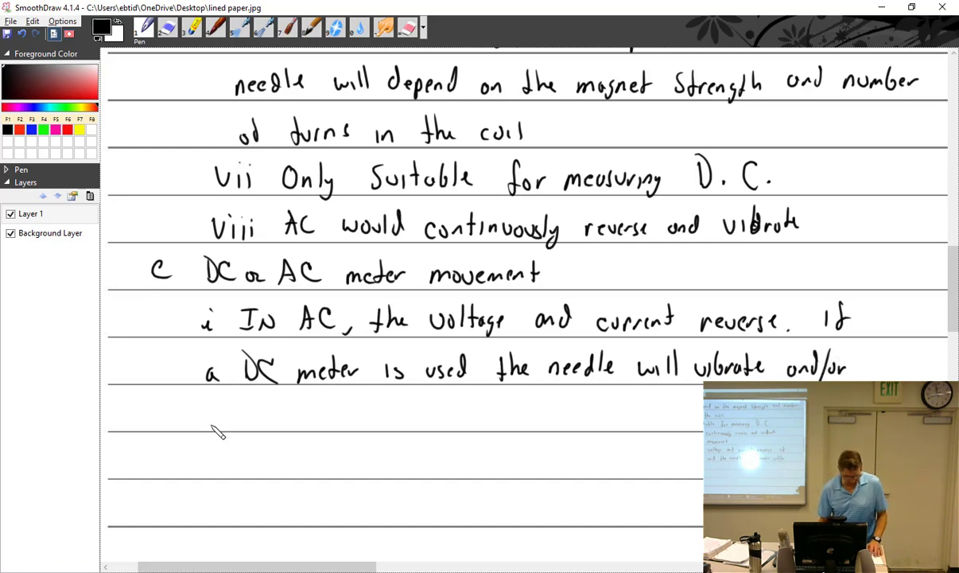
mouse_move(253, 404)
left_mouse_down()
mouse_move(264, 422)
mouse_move(368, 424)
left_mouse_up()
mouse_move(370, 417)
left_mouse_down()
mouse_move(403, 424)
mouse_move(418, 414)
left_mouse_up()
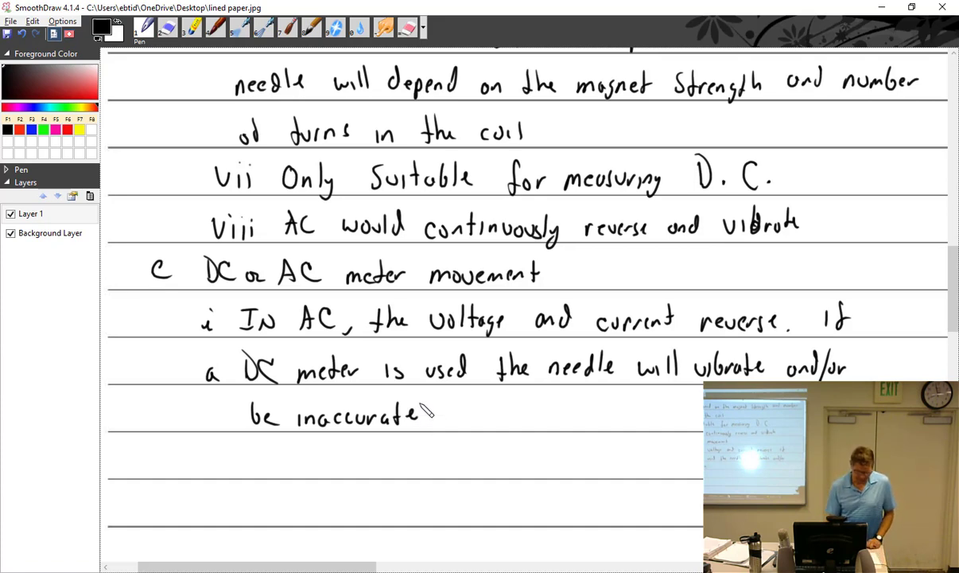
- Handwrite the new line 'ii 2 types of analog movements'
left_click_drag(198, 473, 225, 470)
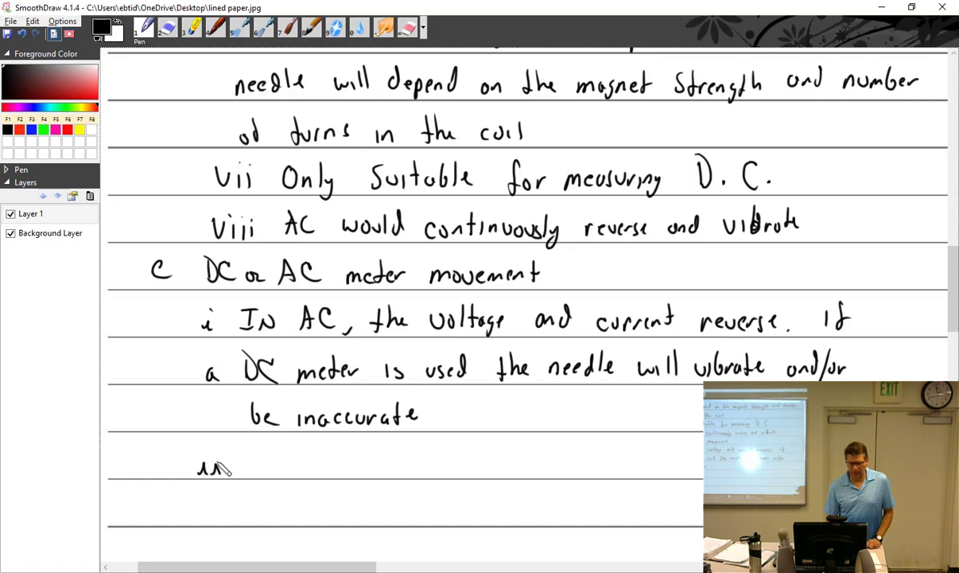
left_click(199, 454)
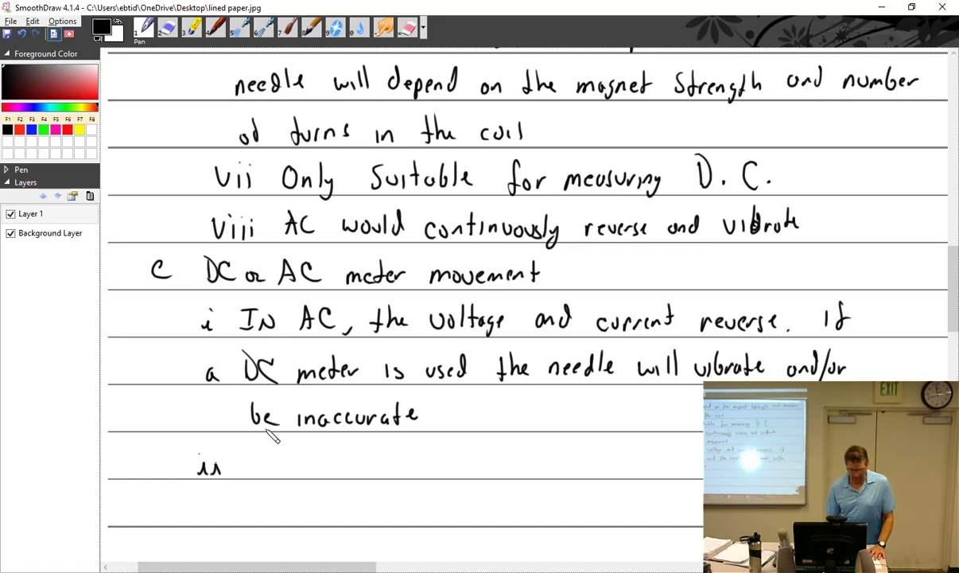
mouse_move(249, 455)
left_mouse_down()
mouse_move(262, 473)
mouse_move(285, 474)
left_mouse_up()
left_click_drag(291, 464, 364, 470)
mouse_move(387, 457)
left_mouse_down()
mouse_move(382, 476)
mouse_move(390, 466)
mouse_move(420, 474)
left_mouse_up()
left_click_drag(430, 466, 450, 475)
mouse_move(459, 451)
left_mouse_down()
mouse_move(461, 475)
mouse_move(467, 469)
left_mouse_up()
mouse_move(480, 465)
left_mouse_down()
mouse_move(476, 483)
mouse_move(611, 461)
mouse_move(602, 474)
left_mouse_up()
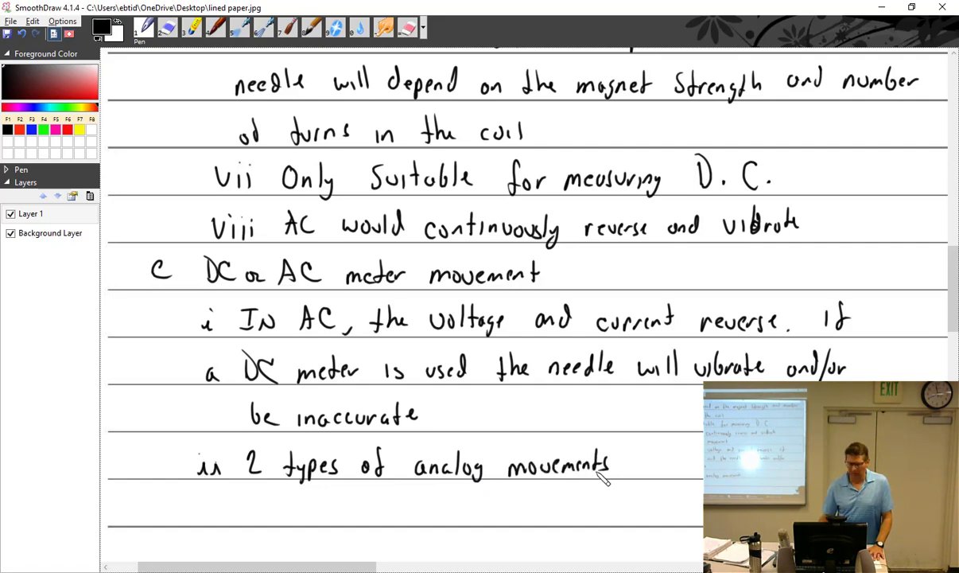
- Write item 1 (usable on 15 - 1,000 Hz) and item 2 (Dynamometer), then switch to the slideshow
scroll(602, 477, "down", 3)
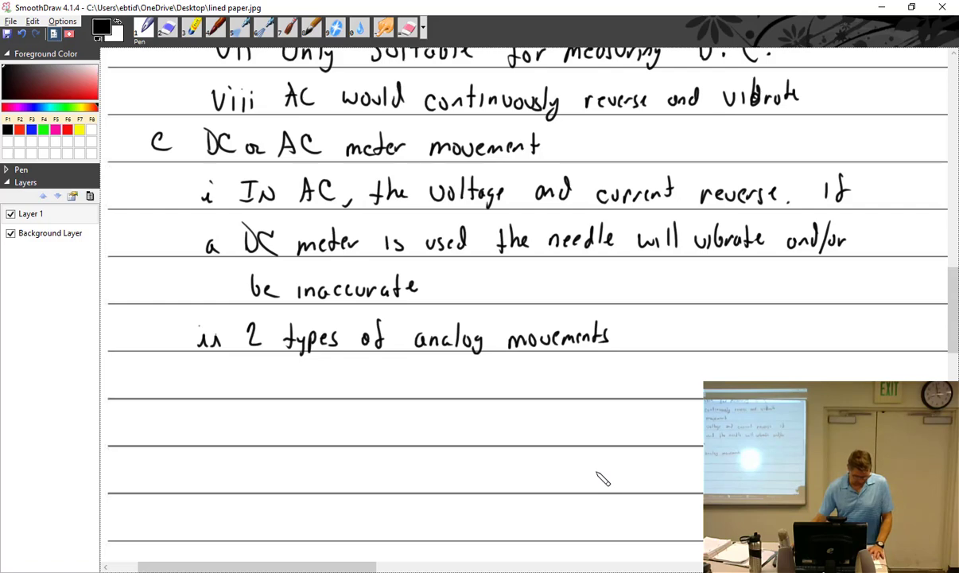
scroll(602, 478, "down", 1)
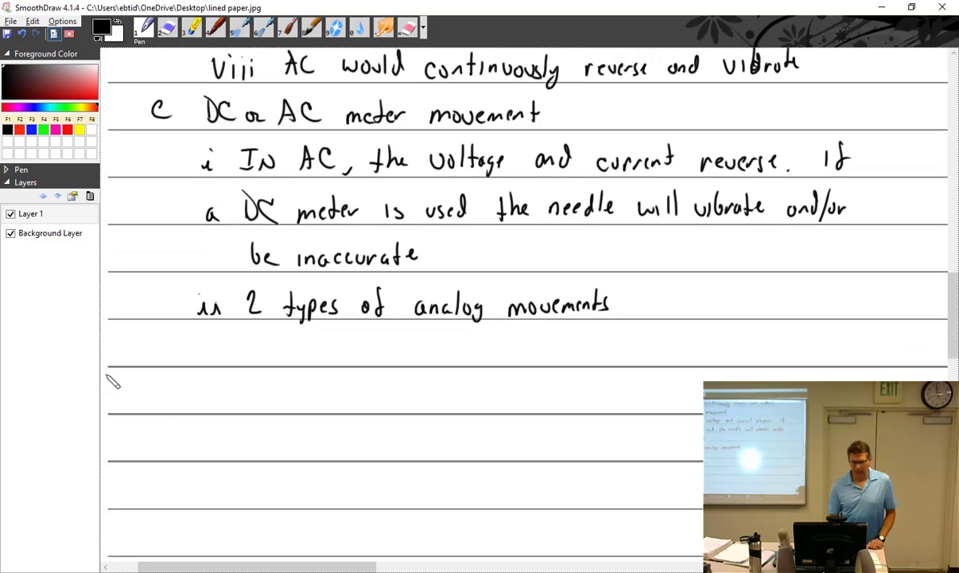
mouse_move(241, 342)
left_mouse_down()
mouse_move(249, 358)
mouse_move(292, 350)
mouse_move(295, 360)
mouse_move(413, 344)
mouse_move(426, 356)
mouse_move(499, 341)
mouse_move(518, 360)
mouse_move(544, 365)
mouse_move(601, 351)
mouse_move(687, 360)
mouse_move(696, 344)
mouse_move(717, 358)
mouse_move(703, 334)
mouse_move(751, 359)
mouse_move(805, 350)
mouse_move(857, 374)
left_mouse_up()
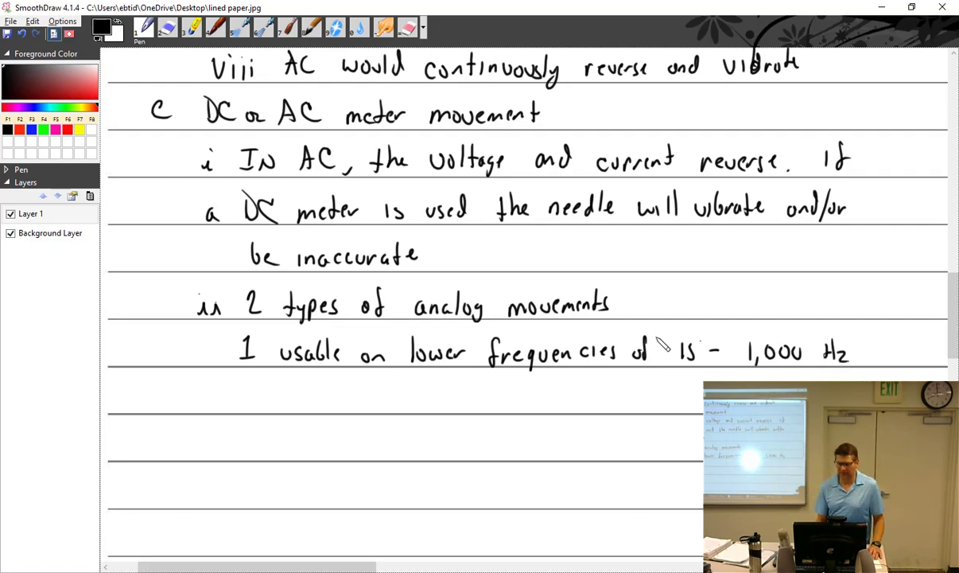
left_click_drag(688, 343, 702, 342)
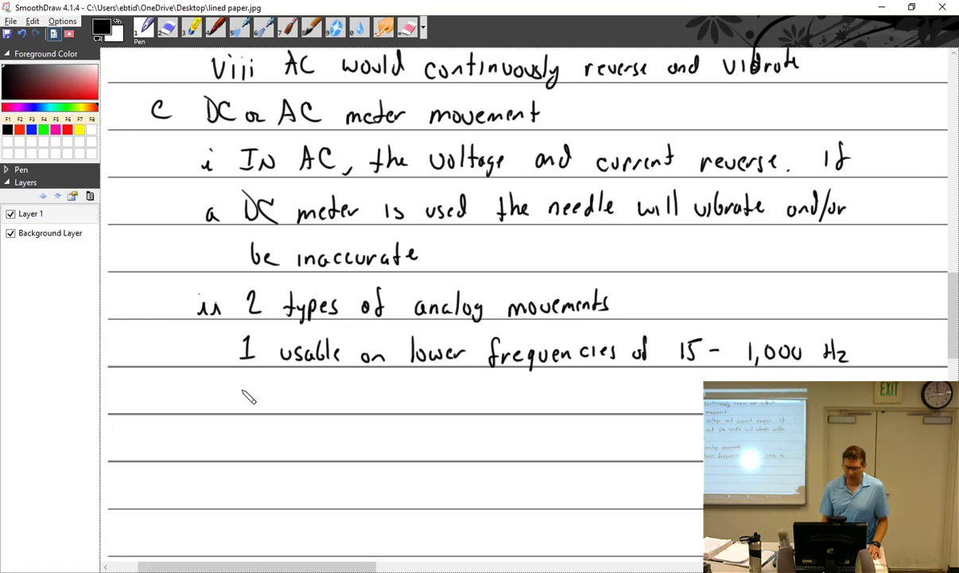
mouse_move(248, 383)
left_mouse_down()
mouse_move(263, 402)
mouse_move(321, 416)
mouse_move(360, 403)
mouse_move(430, 409)
mouse_move(452, 400)
mouse_move(454, 408)
left_mouse_up()
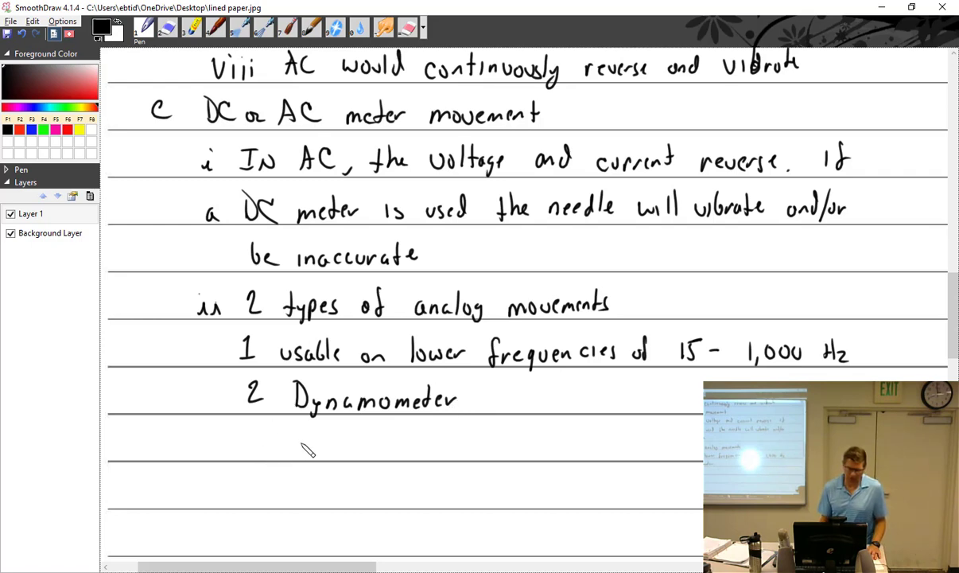
left_click_drag(305, 444, 311, 452)
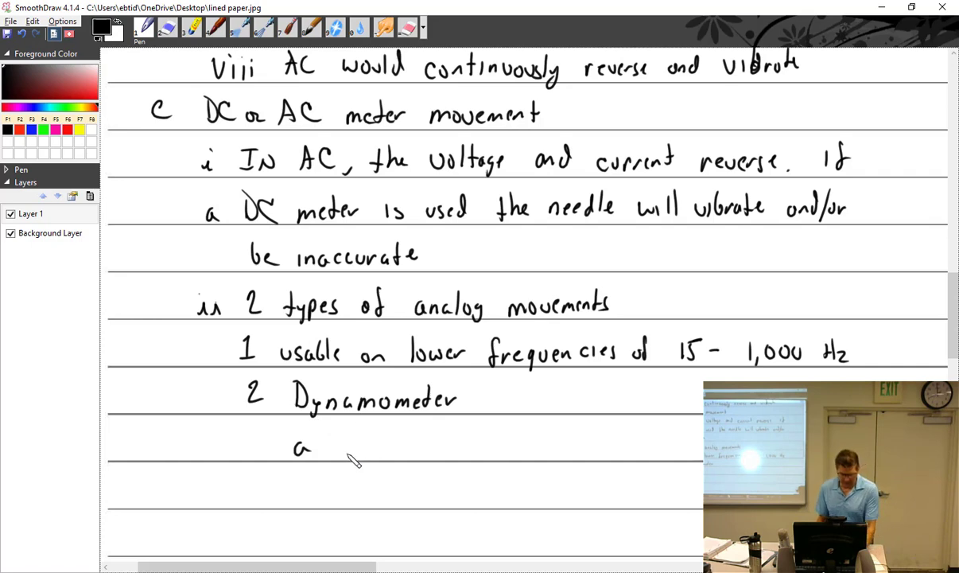
key("alt+Tab")
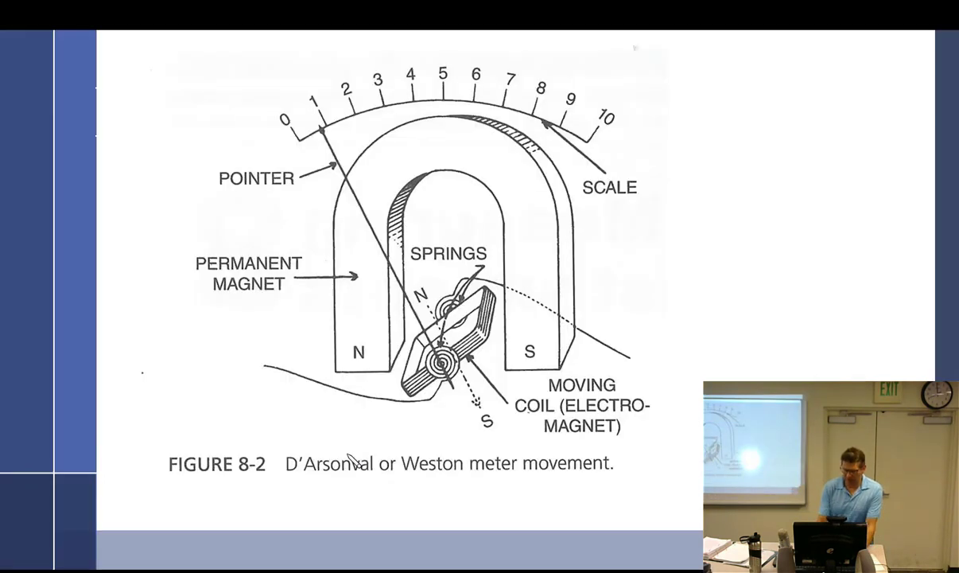
- Advance to the Figure 8-3 Dynamometer slide and bring up the annotation menu
left_click(348, 459)
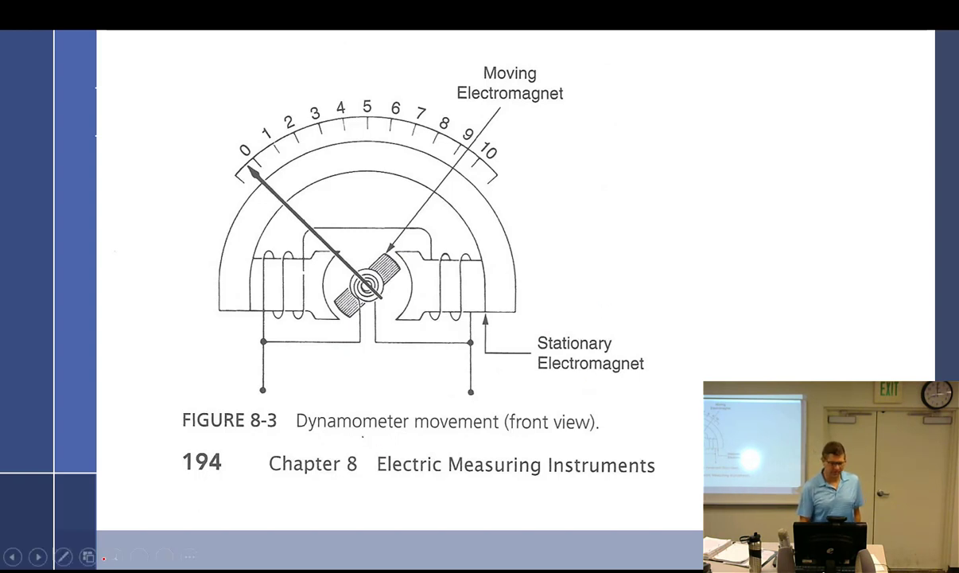
left_click(63, 556)
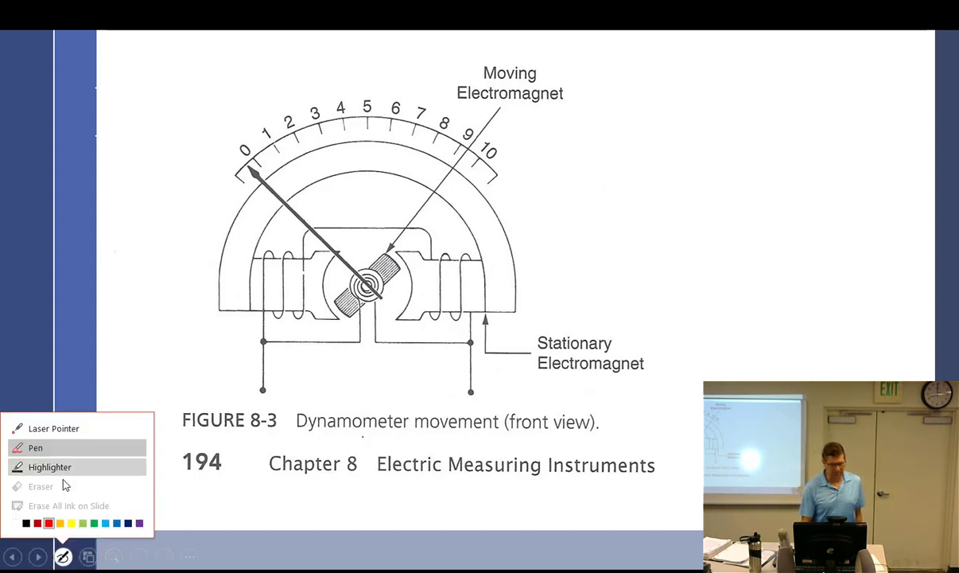
- Switch to the red pen and draw rotation arrows beside the rotor and N pole
left_click(47, 429)
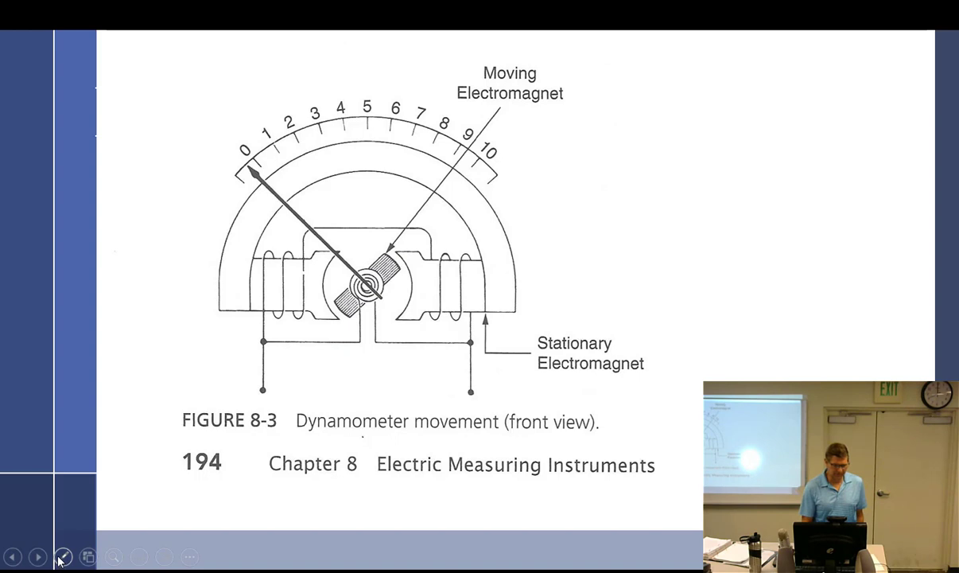
left_click(63, 557)
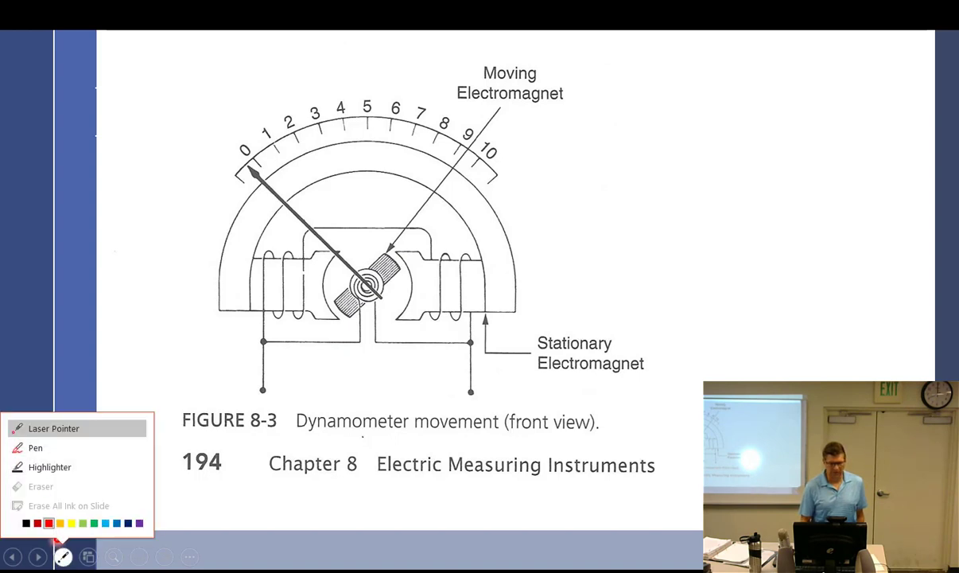
left_click(35, 448)
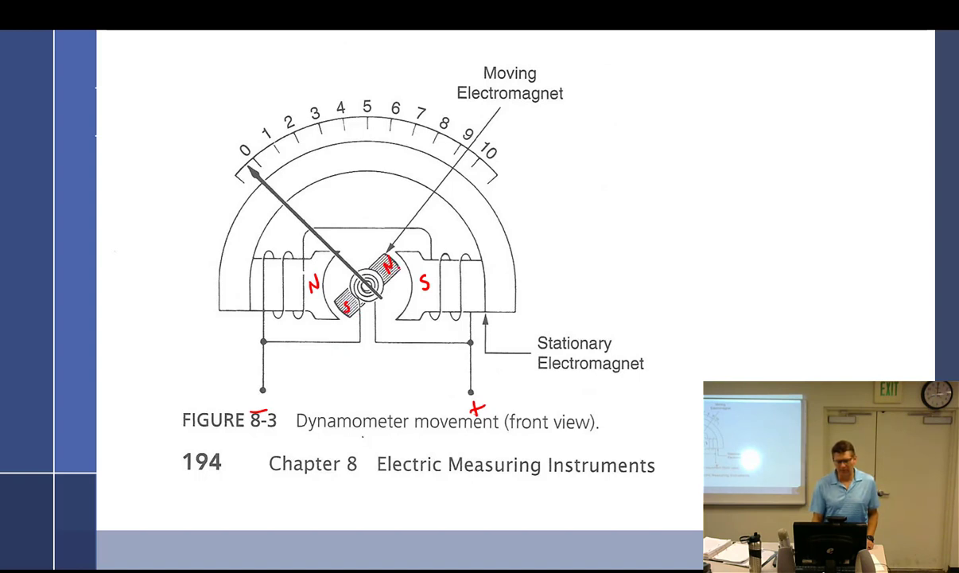
left_click_drag(398, 273, 399, 291)
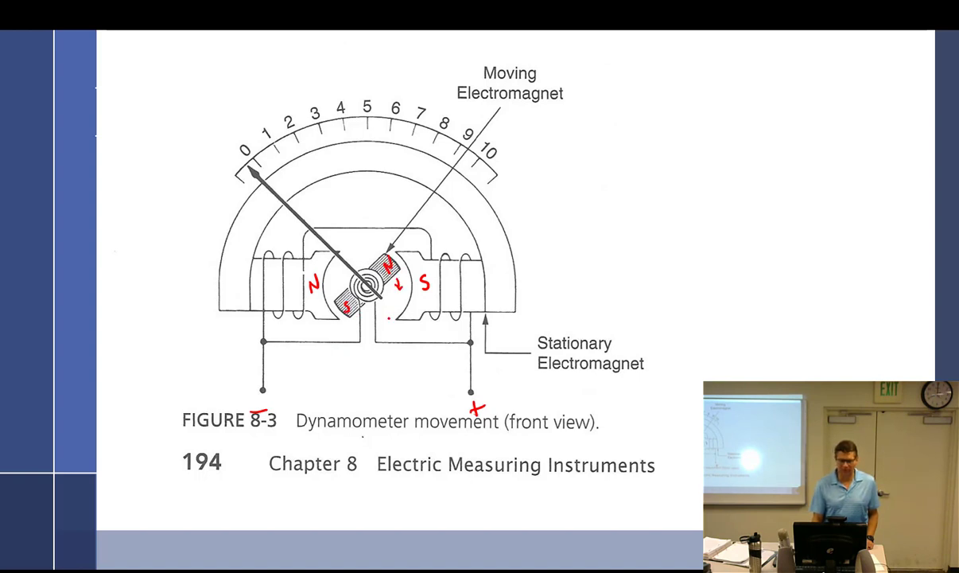
left_click_drag(334, 292, 338, 280)
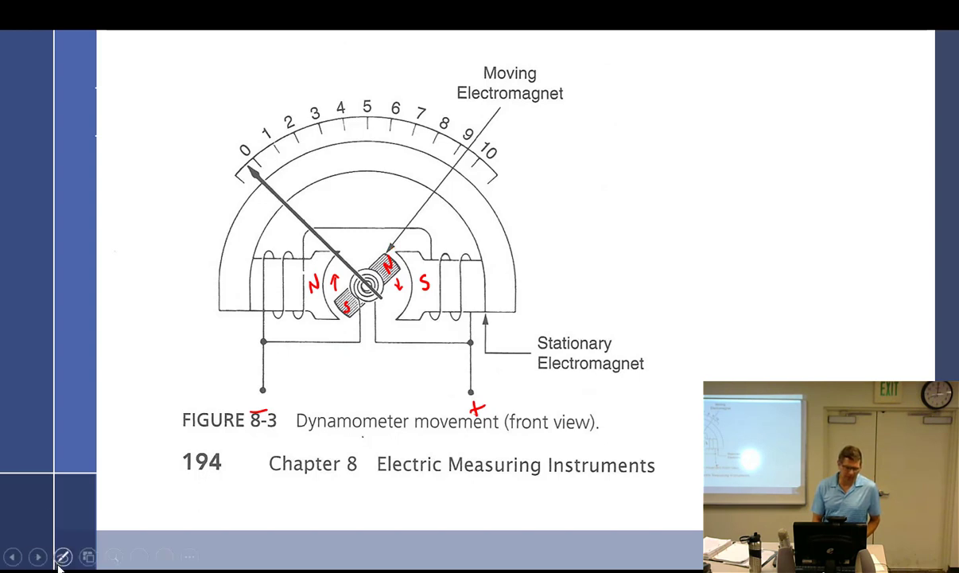
- Switch ink to dark blue and mark reversed terminals: minus on the right, plus on the left
left_click(61, 557)
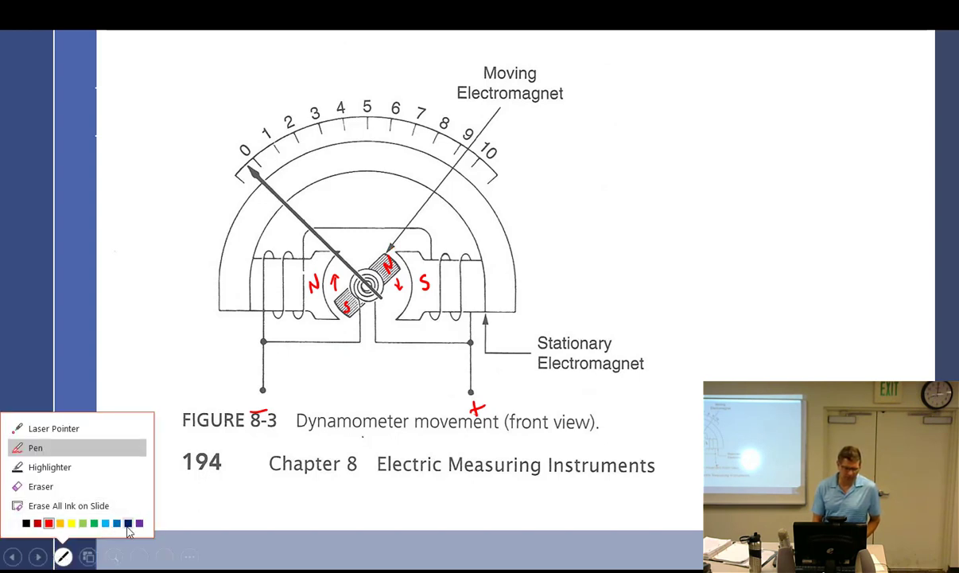
left_click(124, 521)
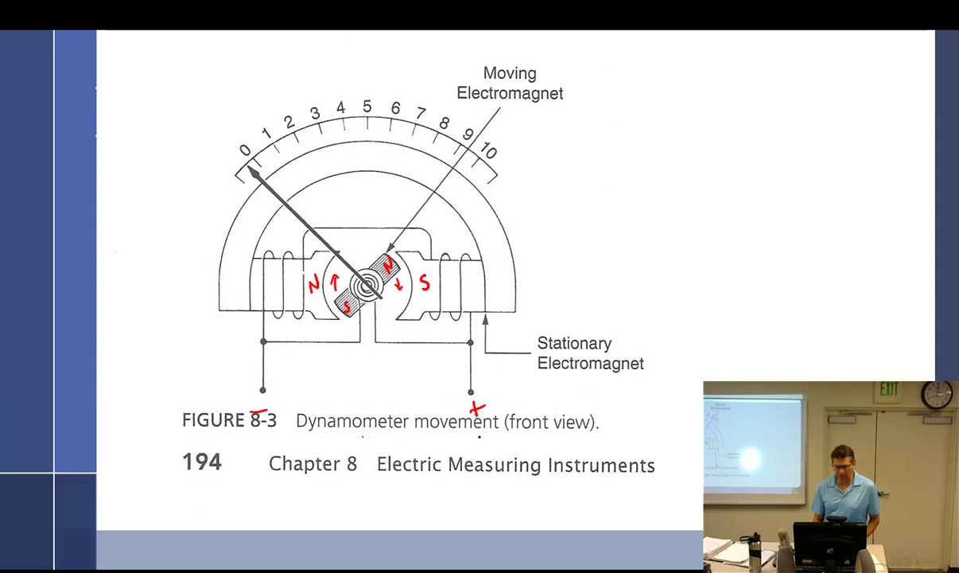
left_click_drag(469, 437, 494, 436)
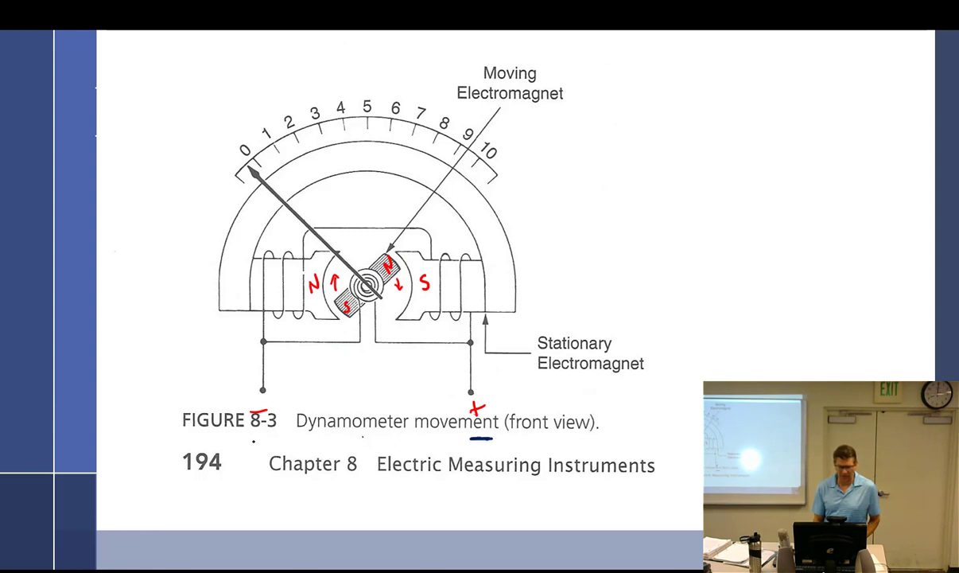
left_click_drag(256, 437, 258, 449)
left_click_drag(247, 444, 268, 440)
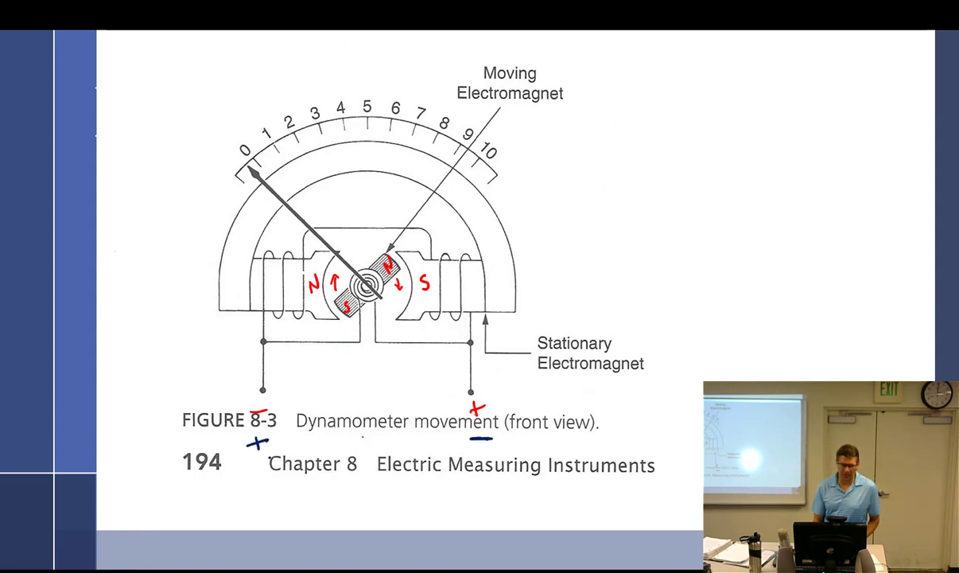
- Relabel the poles and rotor end in blue and add the '10 A' note
mouse_move(320, 299)
left_mouse_down()
mouse_move(312, 311)
mouse_move(326, 269)
left_mouse_up()
left_click_drag(385, 256, 380, 267)
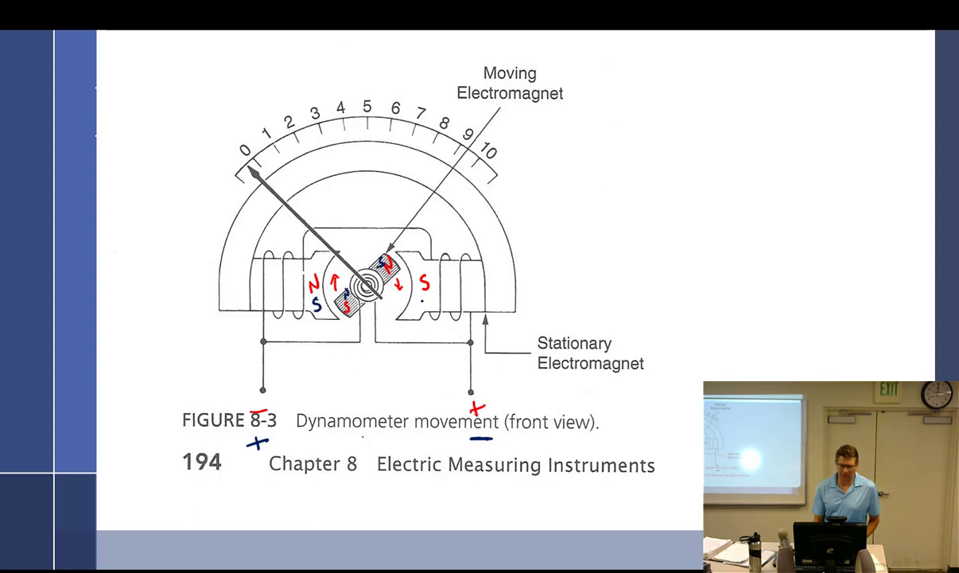
mouse_move(422, 300)
left_mouse_down()
mouse_move(342, 327)
mouse_move(352, 330)
left_mouse_up()
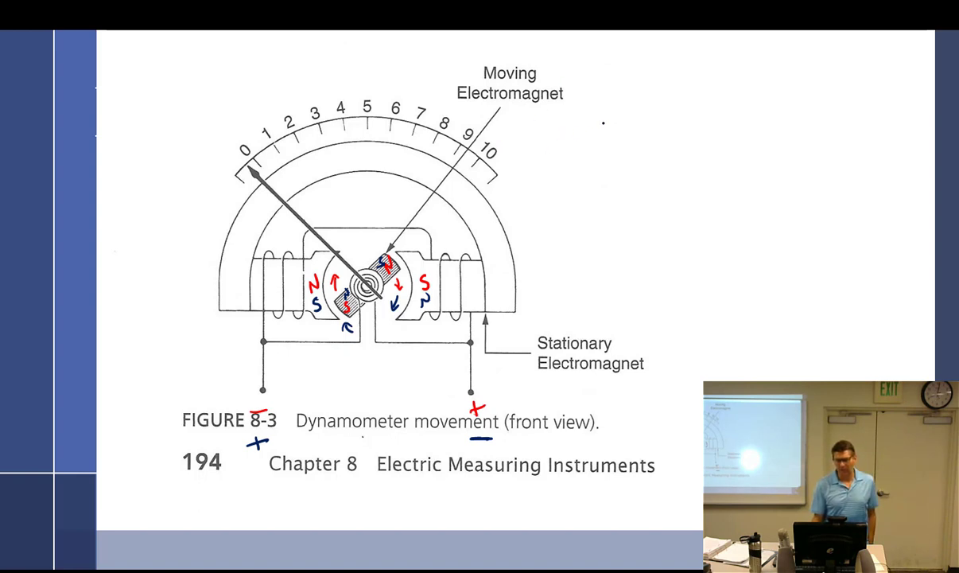
left_click_drag(601, 123, 601, 139)
left_click_drag(613, 124, 640, 136)
- Write '.707' below the 10 A note
left_click(635, 134)
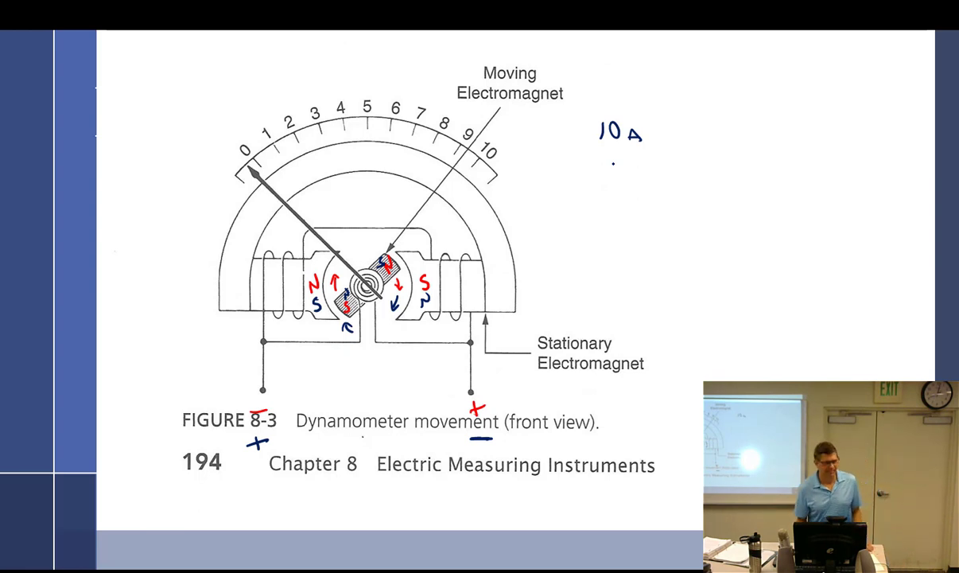
left_click(603, 192)
mouse_move(609, 182)
left_mouse_down()
mouse_move(616, 196)
mouse_move(630, 180)
left_mouse_up()
left_click_drag(639, 181, 645, 196)
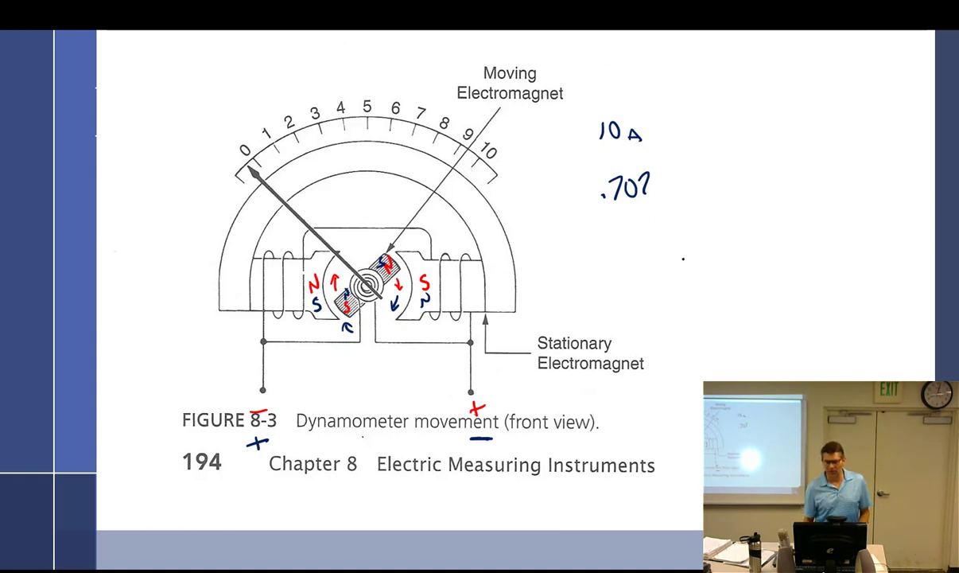
- Sketch a sine wave beside .707 with a peak label and a dashed zero line marked 0
mouse_move(692, 243)
left_mouse_down()
mouse_move(694, 191)
mouse_move(714, 161)
mouse_move(743, 165)
mouse_move(753, 195)
left_mouse_up()
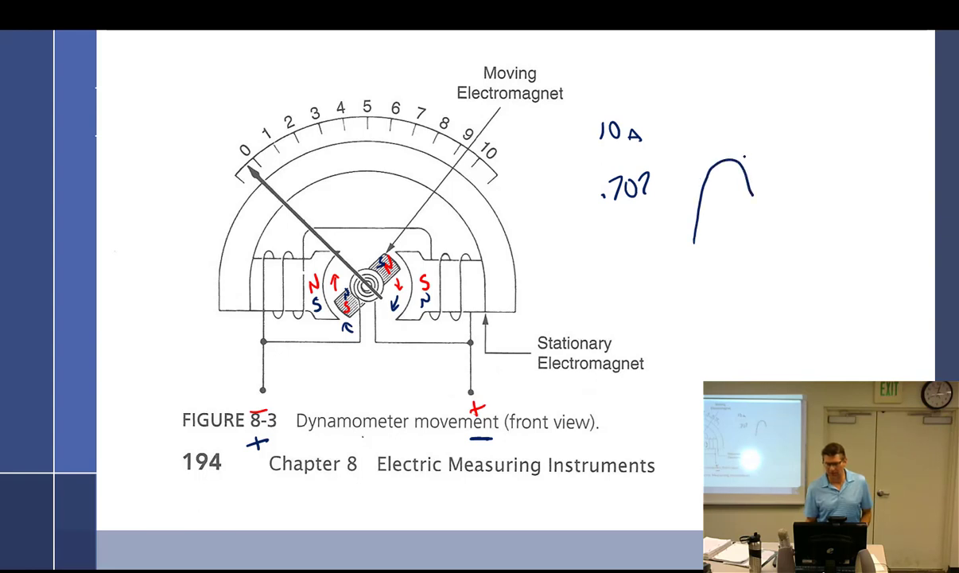
left_click_drag(745, 159, 752, 158)
mouse_move(764, 148)
left_mouse_down()
mouse_move(765, 159)
mouse_move(772, 147)
left_mouse_up()
mouse_move(752, 194)
left_mouse_down()
mouse_move(776, 267)
mouse_move(803, 310)
mouse_move(839, 251)
left_mouse_up()
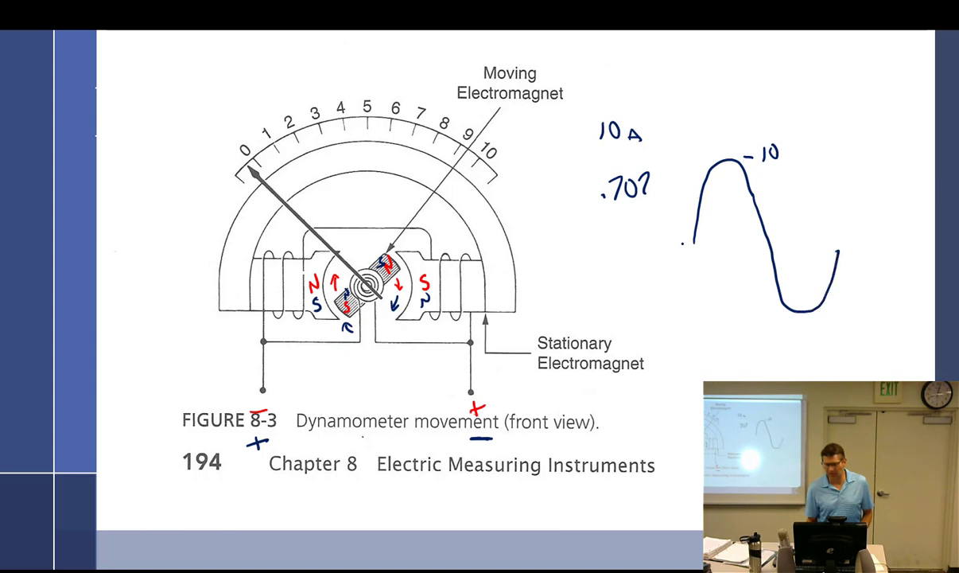
left_click_drag(678, 241, 690, 240)
left_click_drag(710, 239, 718, 238)
left_click_drag(784, 236, 793, 236)
left_click_drag(802, 234, 835, 234)
left_click_drag(660, 232, 659, 233)
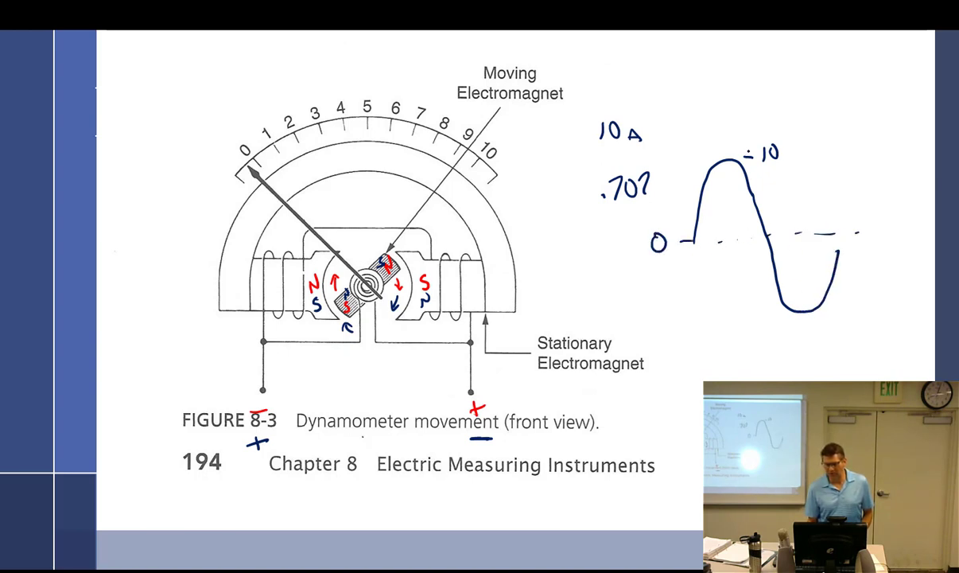
- Label the trough -10, make the peak read +10, and write 'RMS' at top right
left_click_drag(800, 339, 810, 339)
mouse_move(816, 330)
left_mouse_down()
mouse_move(815, 342)
mouse_move(831, 331)
left_mouse_up()
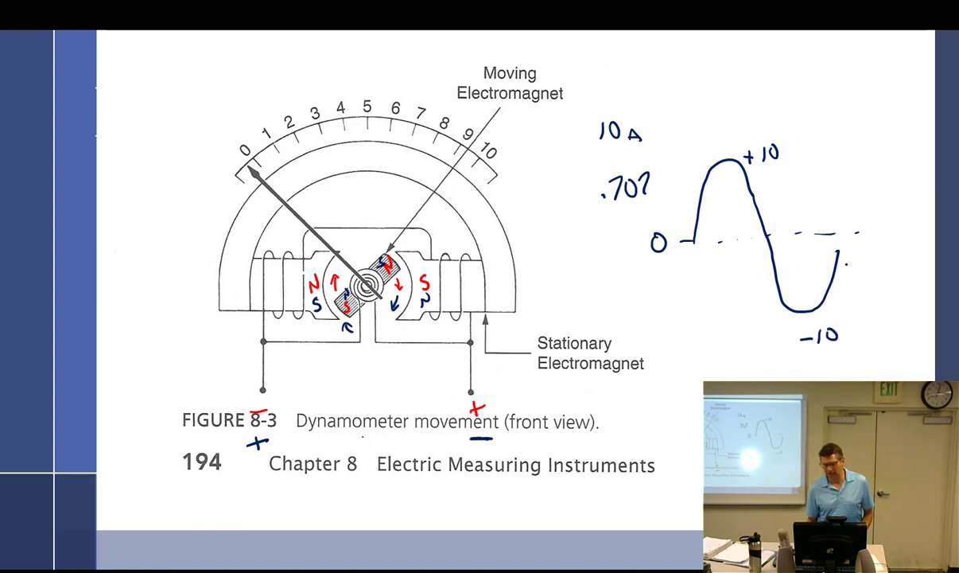
left_click_drag(841, 206, 838, 256)
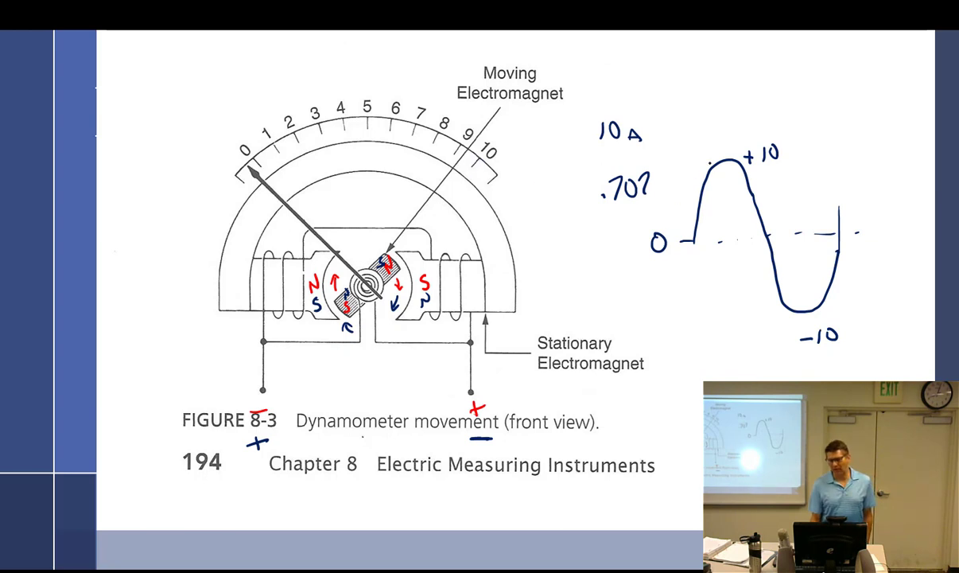
left_click_drag(786, 300, 819, 308)
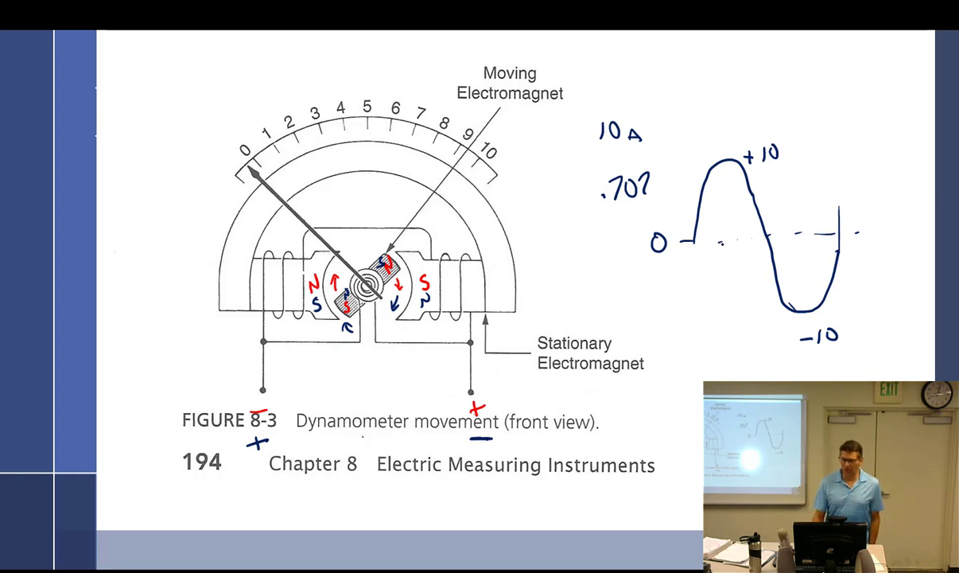
left_click_drag(805, 331, 805, 341)
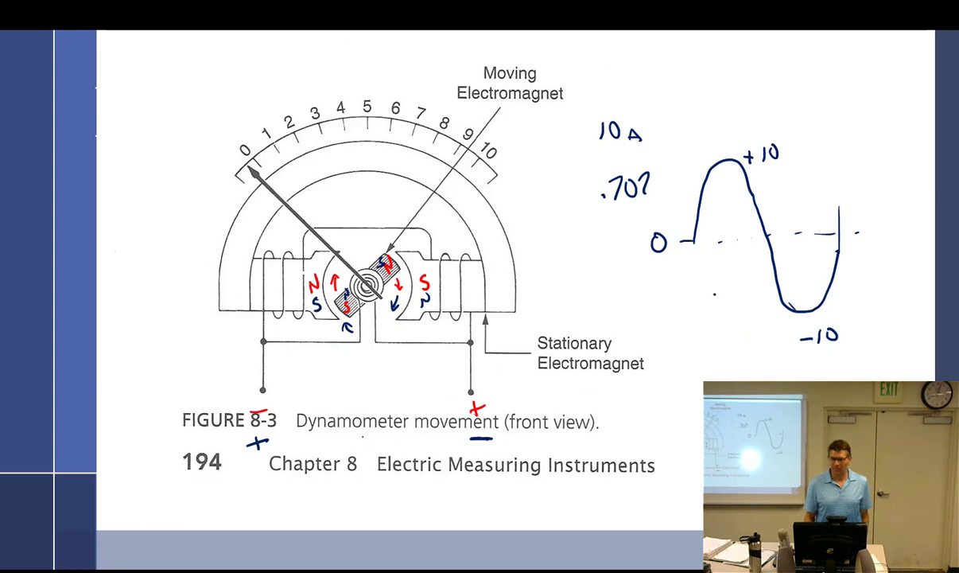
mouse_move(703, 67)
left_mouse_down()
mouse_move(704, 92)
mouse_move(740, 73)
mouse_move(745, 80)
left_mouse_up()
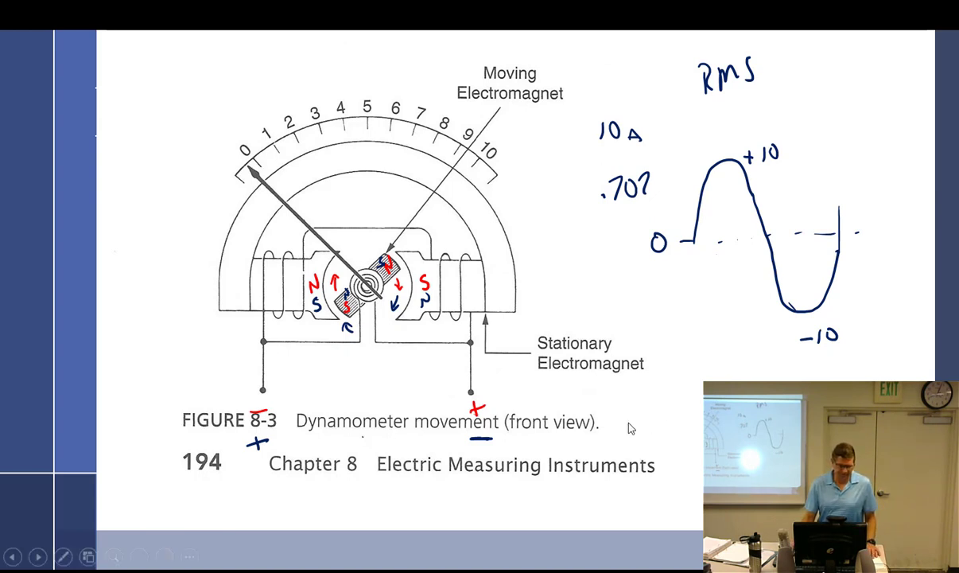
- In SmoothDraw, write 'uses an electro magnet instead of a permanent' after point a
key("alt+Tab")
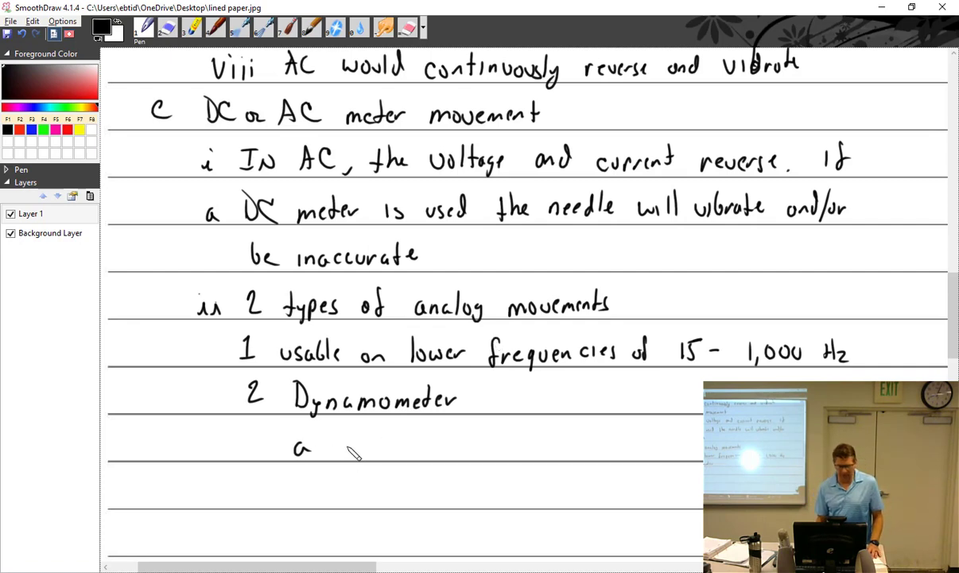
left_click_drag(347, 452, 606, 451)
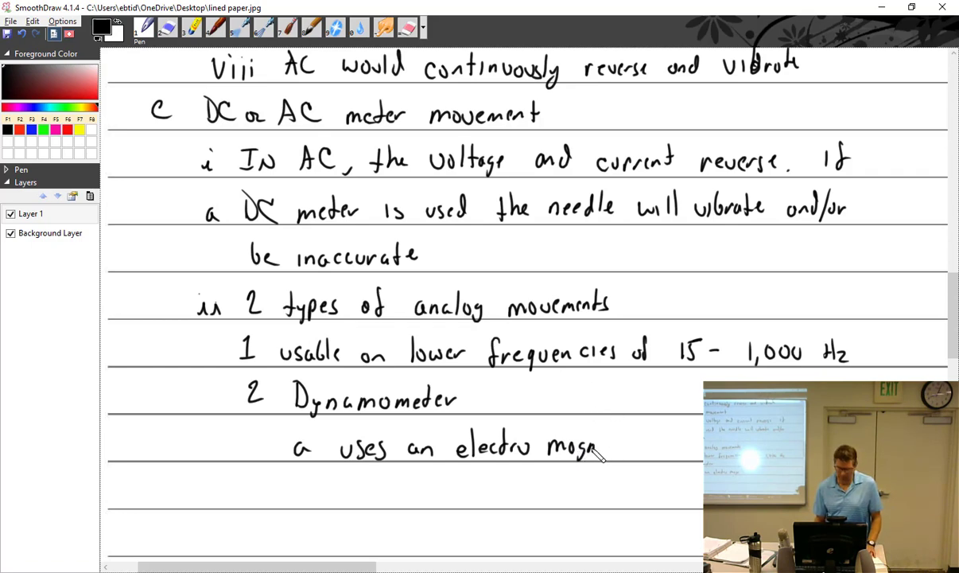
left_click_drag(598, 447, 619, 454)
left_click_drag(611, 442, 628, 442)
scroll(636, 443, "down", 3)
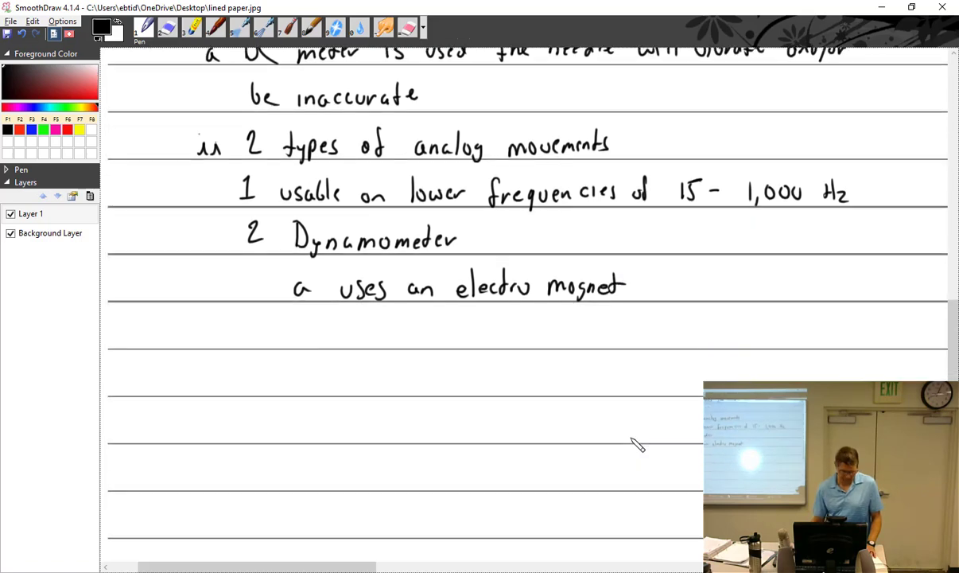
mouse_move(654, 280)
left_mouse_down()
mouse_move(655, 294)
mouse_move(675, 294)
left_mouse_up()
mouse_move(692, 272)
left_mouse_down()
mouse_move(691, 293)
mouse_move(699, 280)
left_mouse_up()
left_click_drag(701, 288, 715, 293)
mouse_move(723, 283)
left_mouse_down()
mouse_move(726, 293)
mouse_move(756, 283)
mouse_move(832, 306)
mouse_move(921, 284)
left_mouse_up()
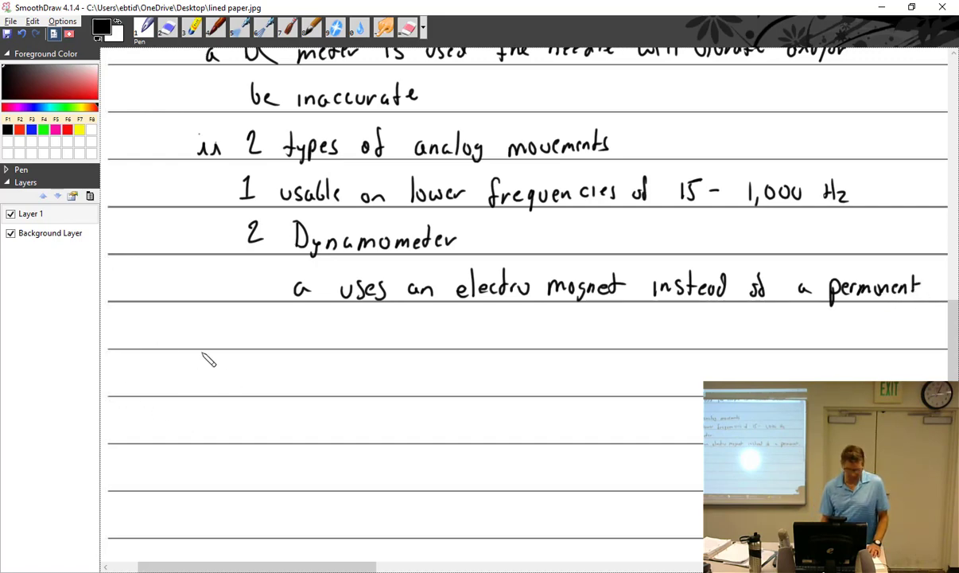
- Start point b with 'Coil needle is connected in', then return to the slideshow
left_click_drag(291, 322, 295, 336)
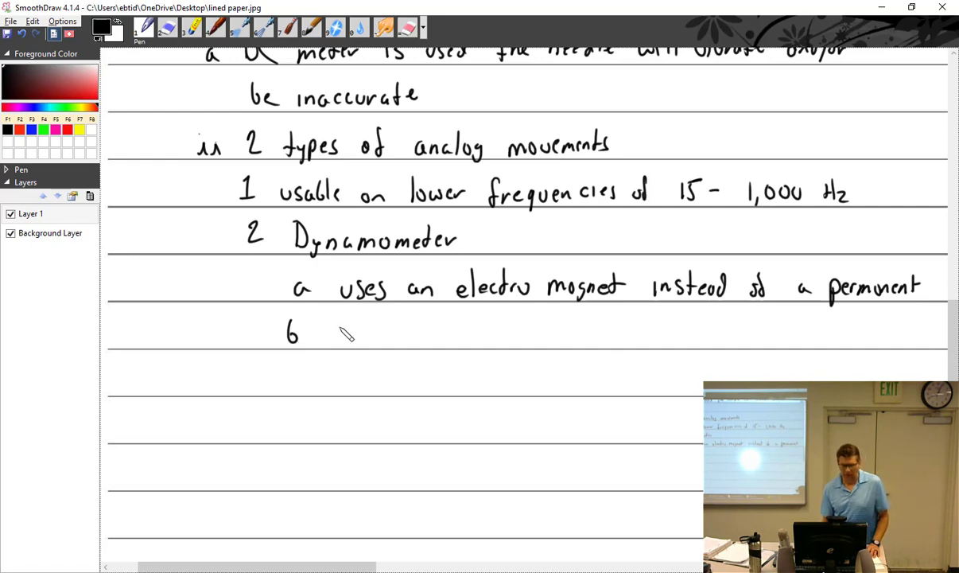
mouse_move(343, 323)
left_mouse_down()
mouse_move(340, 340)
mouse_move(368, 339)
left_mouse_up()
mouse_move(377, 320)
left_mouse_down()
mouse_move(378, 339)
mouse_move(472, 340)
left_mouse_up()
mouse_move(482, 329)
left_mouse_down()
mouse_move(477, 342)
mouse_move(529, 329)
left_mouse_up()
left_click_drag(535, 330, 566, 340)
mouse_move(574, 329)
left_mouse_down()
mouse_move(569, 341)
mouse_move(583, 340)
left_mouse_up()
mouse_move(575, 329)
left_mouse_down()
mouse_move(588, 328)
mouse_move(593, 341)
left_mouse_up()
mouse_move(617, 330)
left_mouse_down()
mouse_move(617, 342)
mouse_move(636, 342)
left_mouse_up()
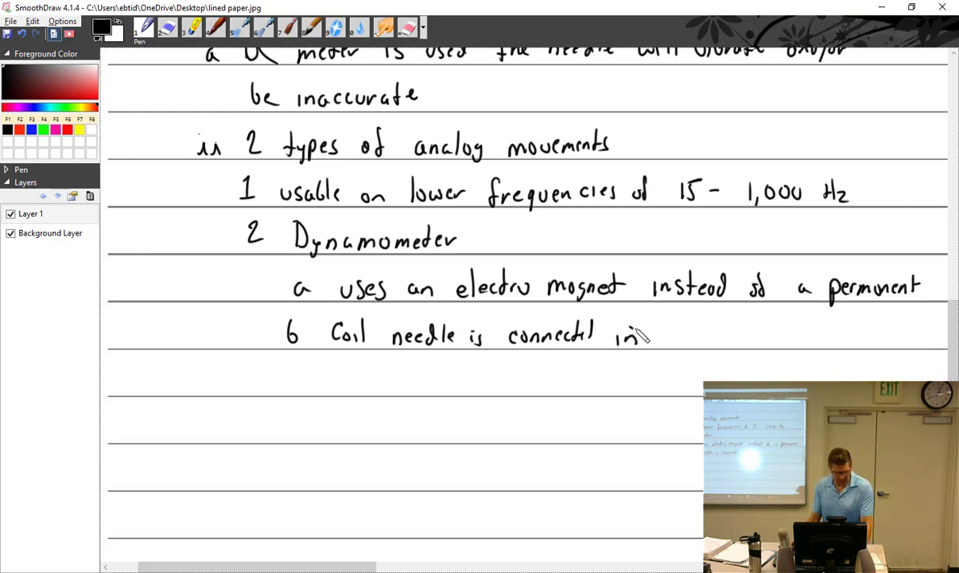
key("alt+Tab")
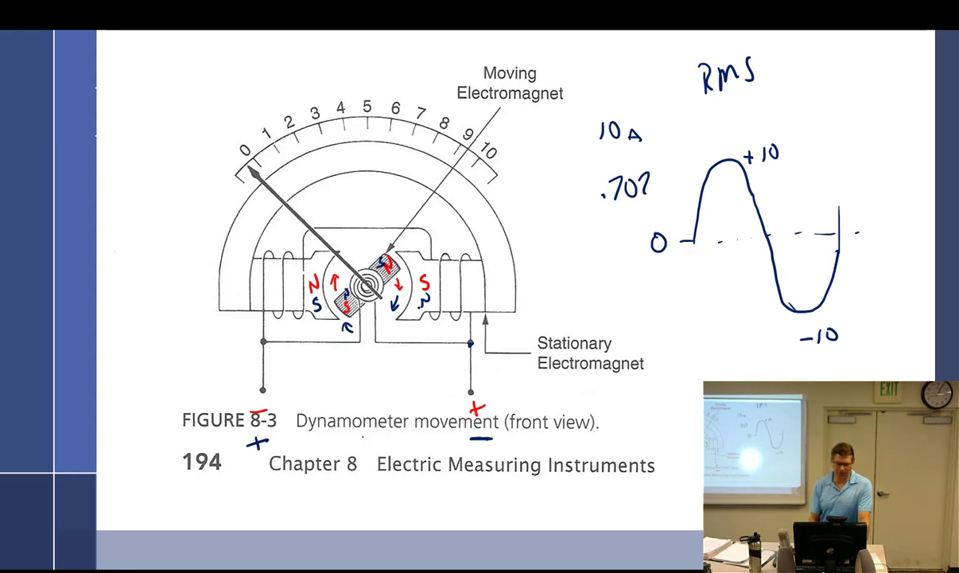
- Finish point b: connected in either series or parallel with the electromagnet
key("alt+Tab")
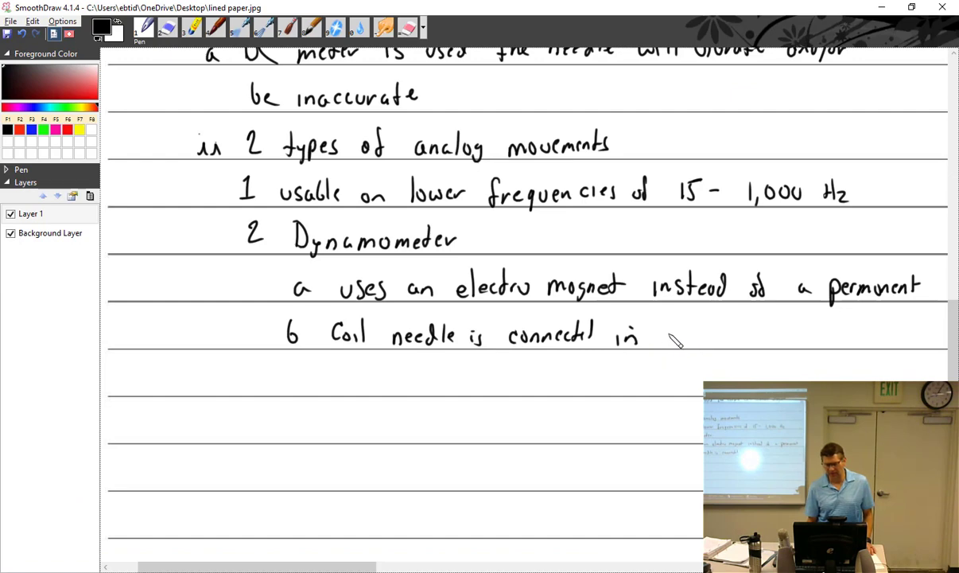
mouse_move(674, 330)
left_mouse_down()
mouse_move(678, 340)
mouse_move(694, 328)
mouse_move(709, 343)
mouse_move(926, 338)
left_mouse_up()
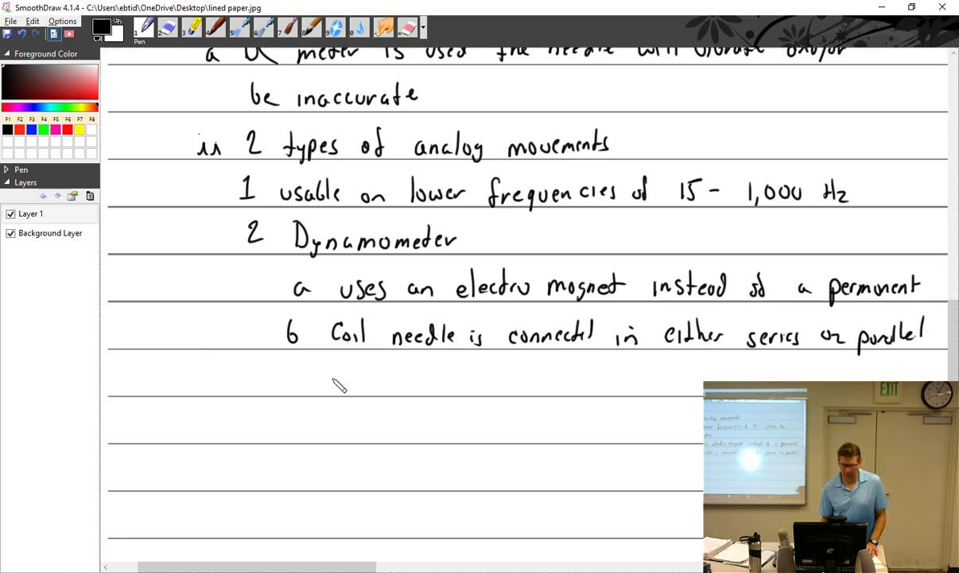
mouse_move(325, 381)
left_mouse_down()
mouse_move(360, 368)
mouse_move(390, 390)
mouse_move(411, 388)
mouse_move(422, 374)
mouse_move(463, 362)
mouse_move(472, 386)
mouse_move(499, 376)
mouse_move(552, 379)
left_mouse_up()
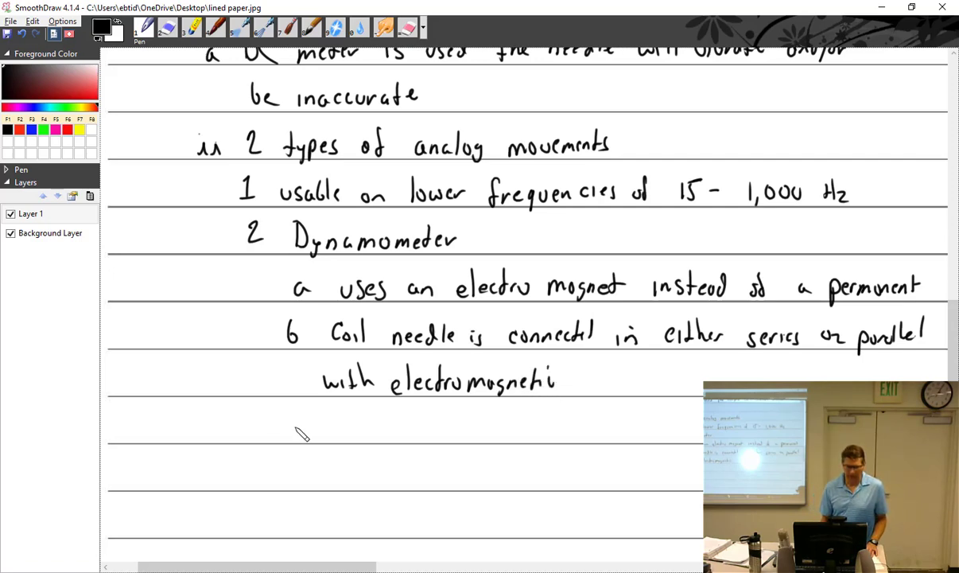
- Add point c, needle always moves one direction regardless of polarity, and begin '1 Because polarity of'
mouse_move(302, 416)
left_mouse_down()
mouse_move(303, 434)
mouse_move(416, 432)
left_mouse_up()
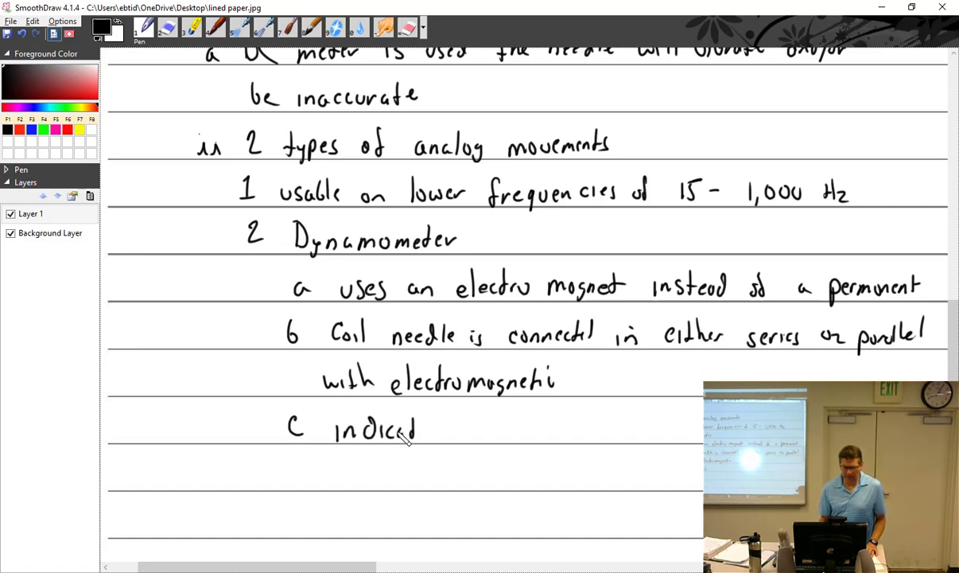
mouse_move(431, 434)
left_mouse_down()
mouse_move(448, 447)
mouse_move(553, 418)
mouse_move(659, 430)
left_mouse_up()
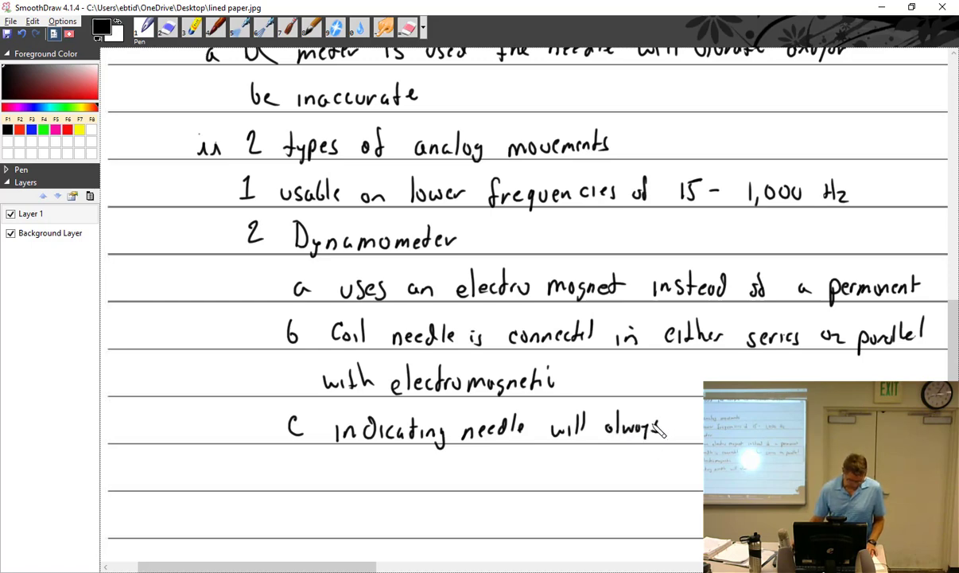
scroll(659, 430, "down", 3)
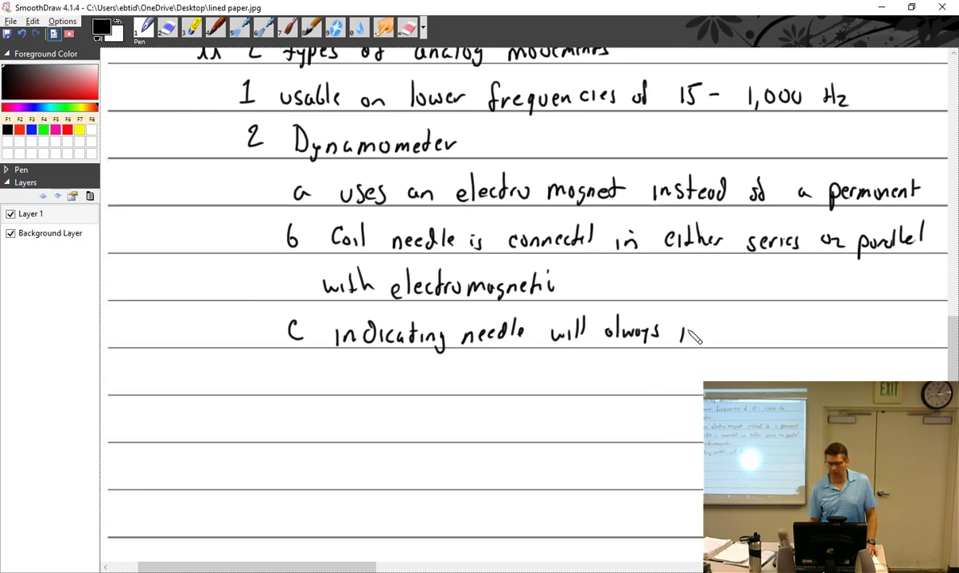
left_click_drag(690, 333, 840, 332)
mouse_move(321, 377)
left_mouse_down()
mouse_move(317, 386)
mouse_move(423, 375)
mouse_move(443, 393)
mouse_move(561, 367)
mouse_move(670, 391)
left_mouse_up()
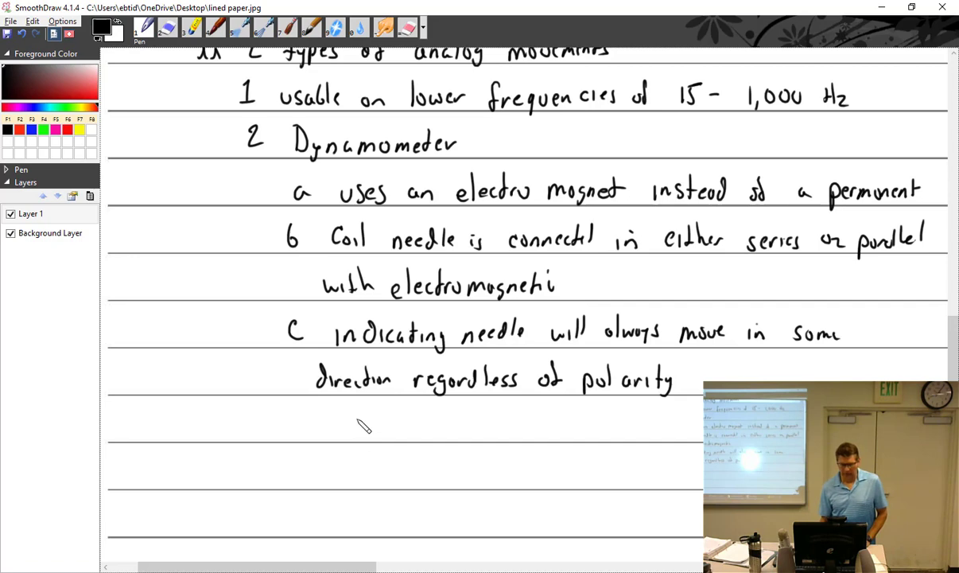
left_click_drag(355, 414, 359, 430)
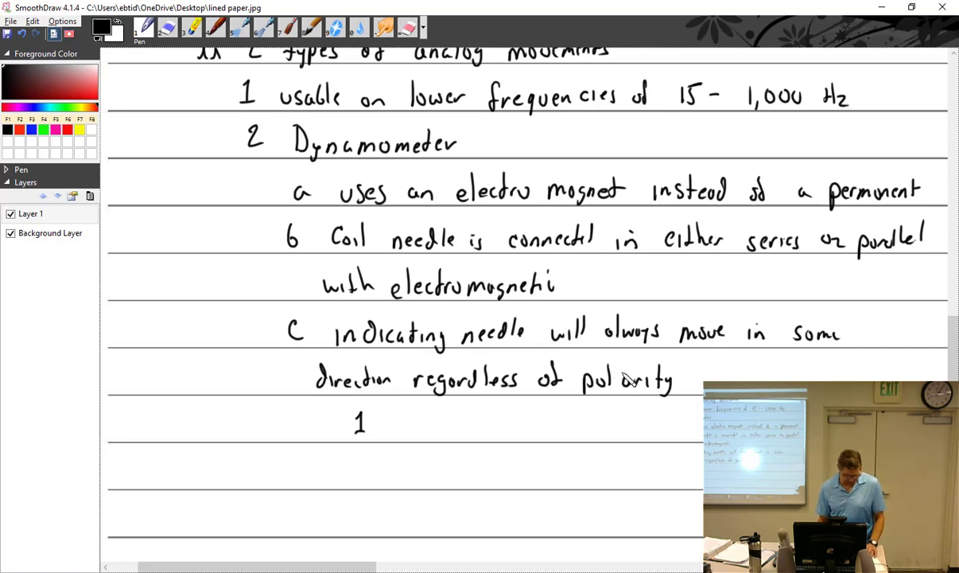
mouse_move(396, 417)
left_mouse_down()
mouse_move(507, 441)
mouse_move(537, 418)
mouse_move(546, 439)
mouse_move(578, 422)
mouse_move(591, 443)
mouse_move(641, 436)
left_mouse_up()
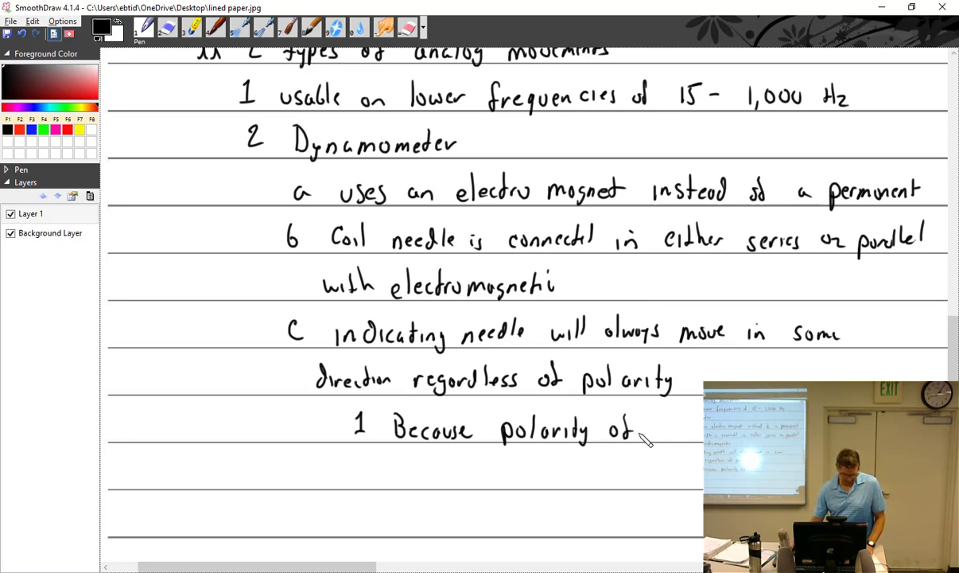
- Complete sub-point 1 with 'both needle and coil change together'
scroll(643, 439, "down", 2)
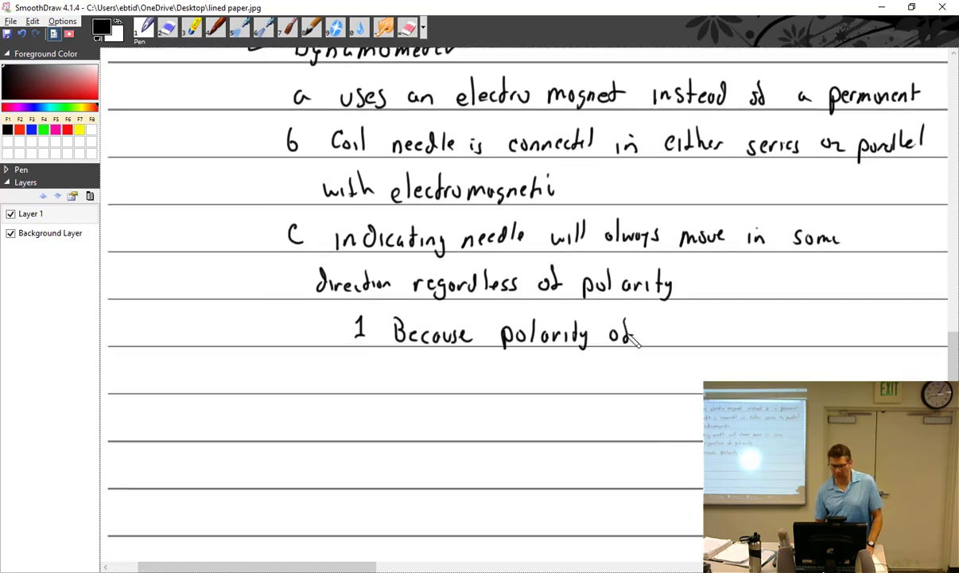
mouse_move(657, 319)
left_mouse_down()
mouse_move(669, 337)
mouse_move(778, 341)
mouse_move(788, 321)
mouse_move(824, 337)
mouse_move(850, 336)
mouse_move(852, 322)
mouse_move(912, 335)
left_mouse_up()
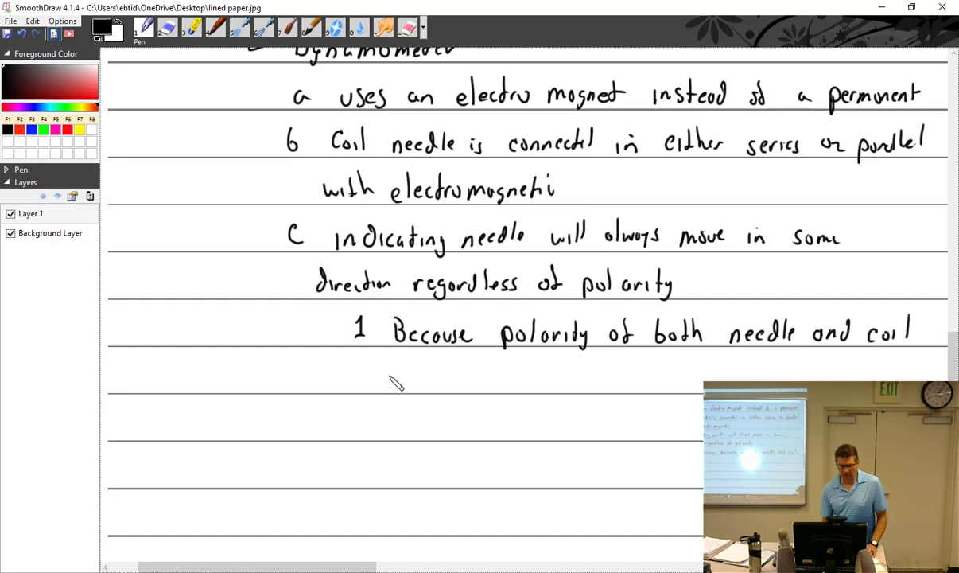
mouse_move(390, 372)
left_mouse_down()
mouse_move(443, 385)
mouse_move(540, 374)
mouse_move(549, 390)
mouse_move(563, 374)
mouse_move(585, 381)
left_mouse_up()
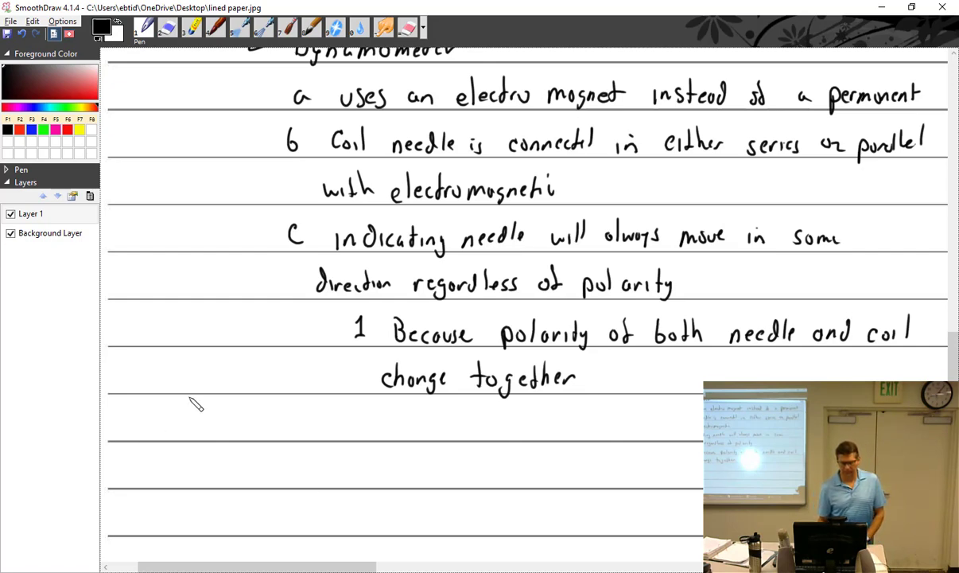
- Add heading '3 Iron-Vane' and begin sub-point 'a Needle' below it
left_click_drag(227, 408, 228, 427)
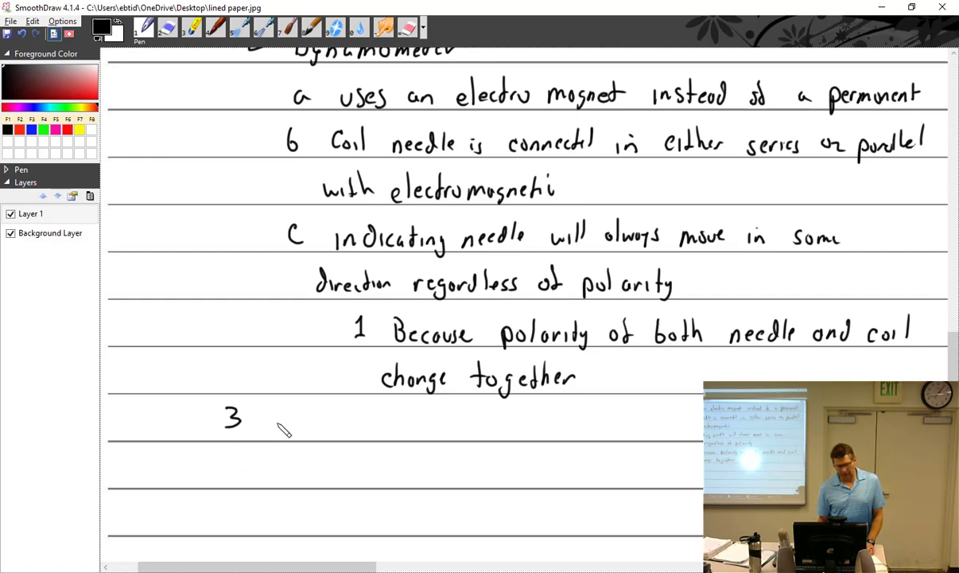
mouse_move(263, 394)
left_mouse_down()
mouse_move(272, 420)
mouse_move(298, 430)
mouse_move(332, 438)
mouse_move(374, 416)
mouse_move(409, 429)
left_mouse_up()
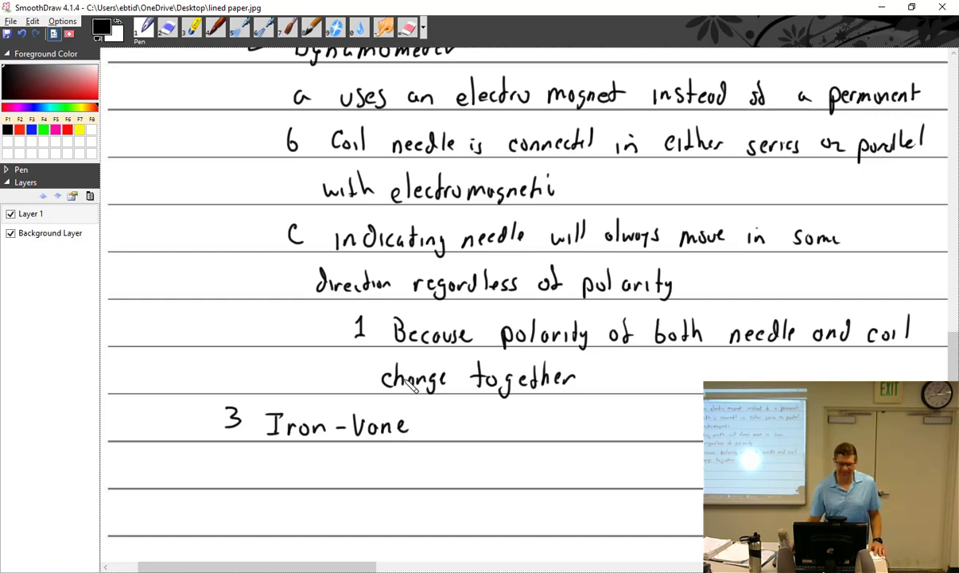
scroll(408, 382, "down", 2)
scroll(446, 399, "down", 1)
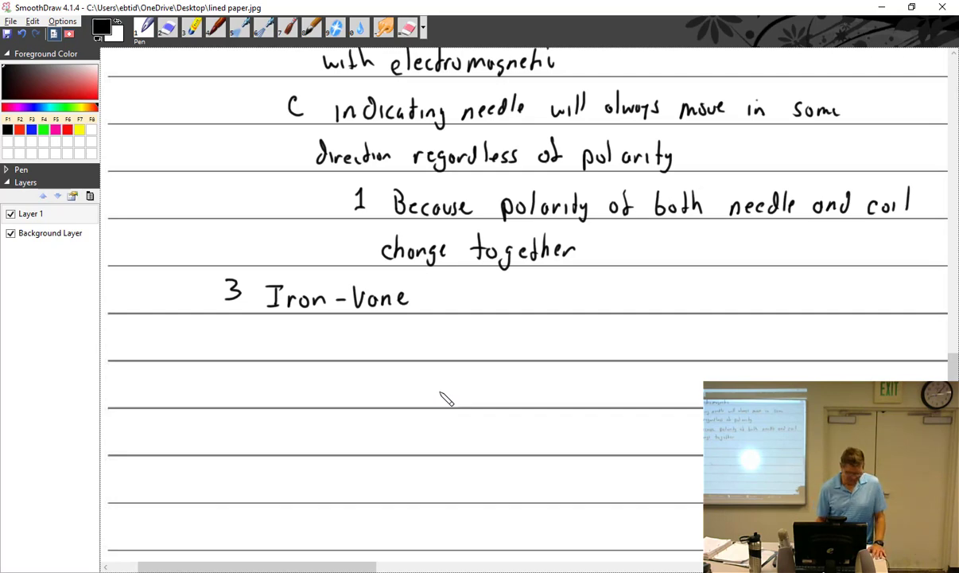
left_click_drag(283, 342, 289, 350)
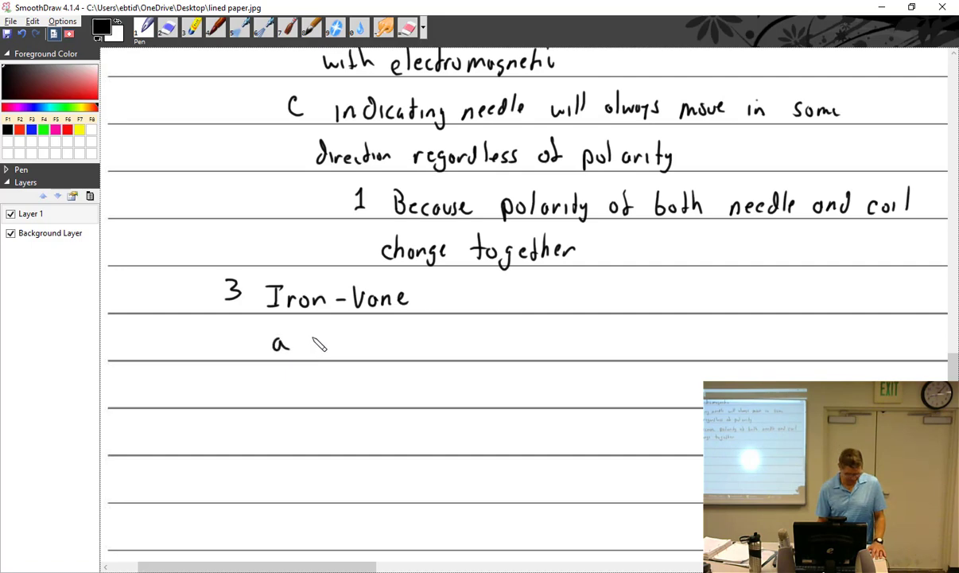
left_click_drag(334, 354, 402, 349)
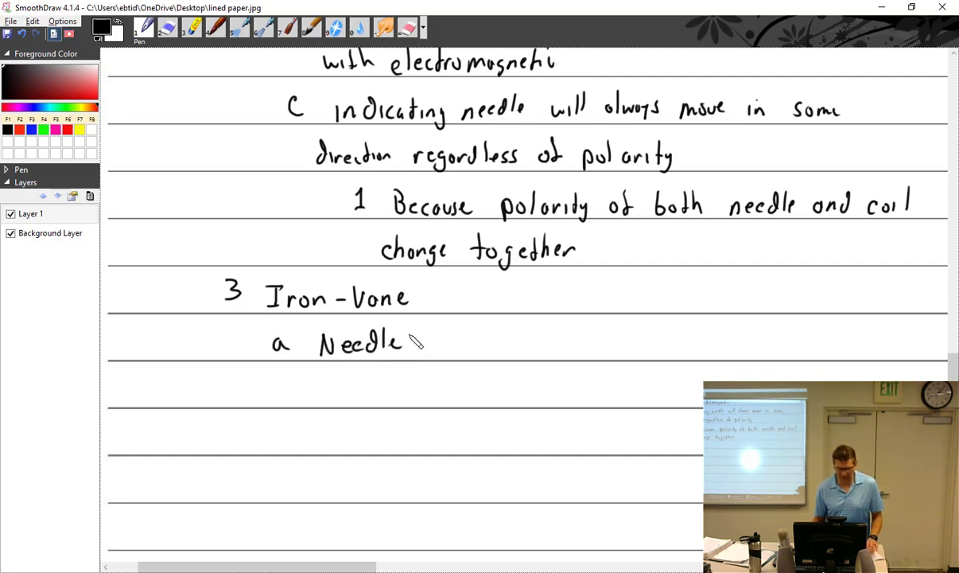
- Show the Figure 8-4 iron-vane slide, then return to the SmoothDraw notes
key("alt+Tab")
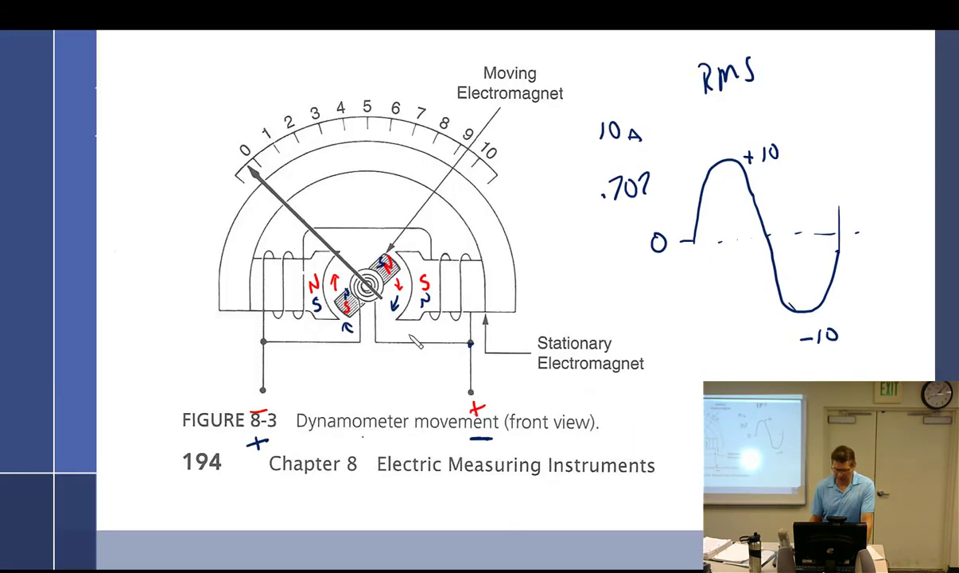
key("Right")
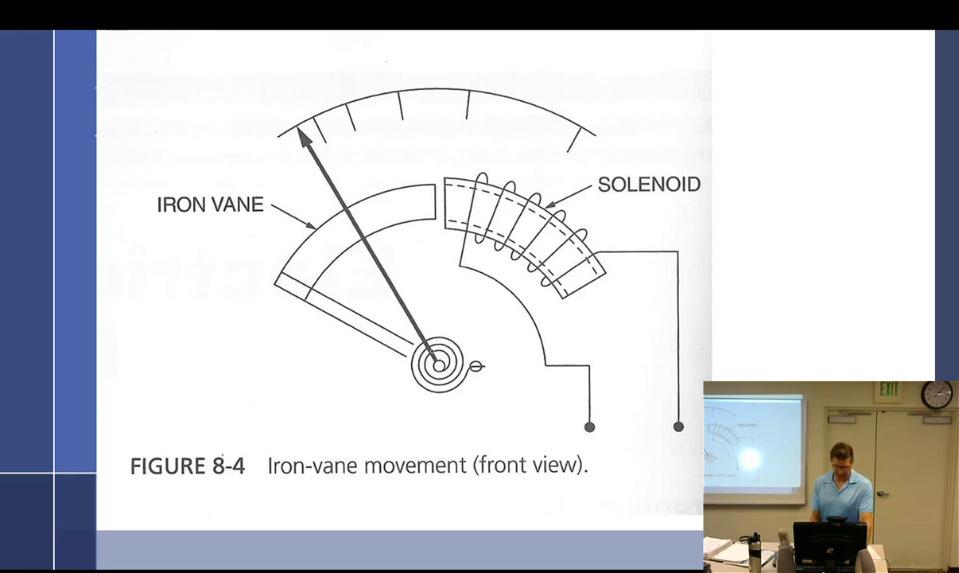
key("alt+Tab")
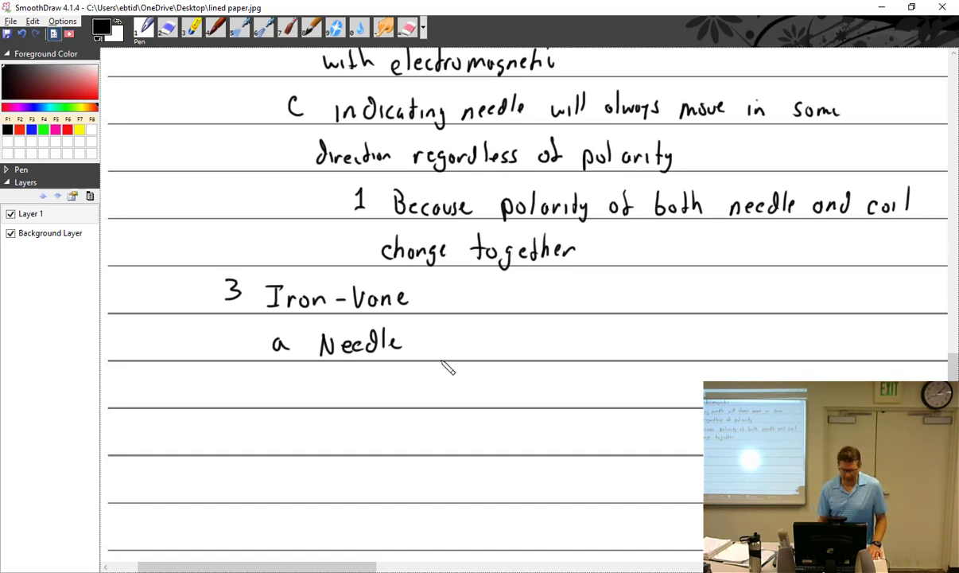
- Handwrite "is attached to an iron vane" after Needle
left_click_drag(431, 341, 435, 354)
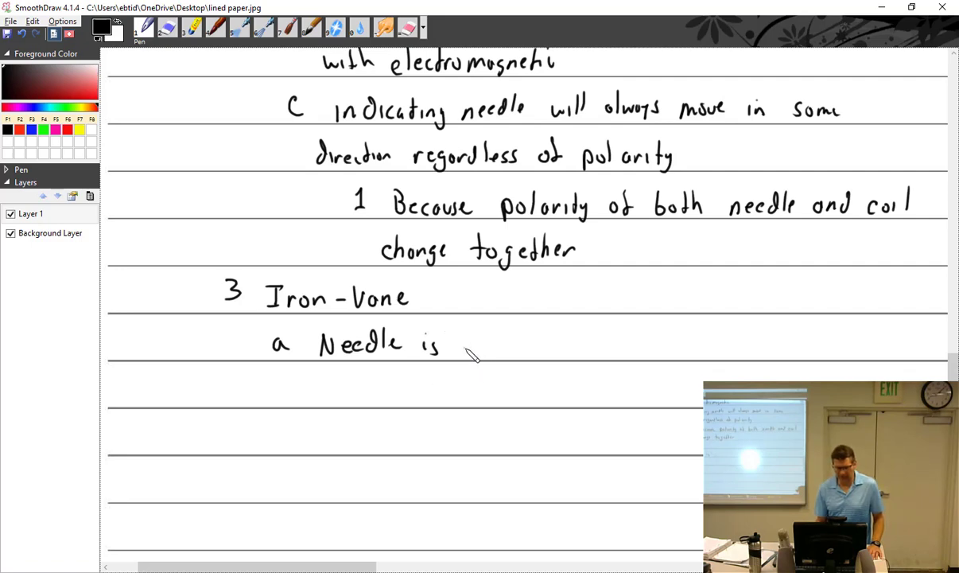
mouse_move(471, 347)
left_mouse_down()
mouse_move(461, 351)
mouse_move(544, 354)
mouse_move(581, 335)
mouse_move(722, 360)
mouse_move(809, 348)
left_mouse_up()
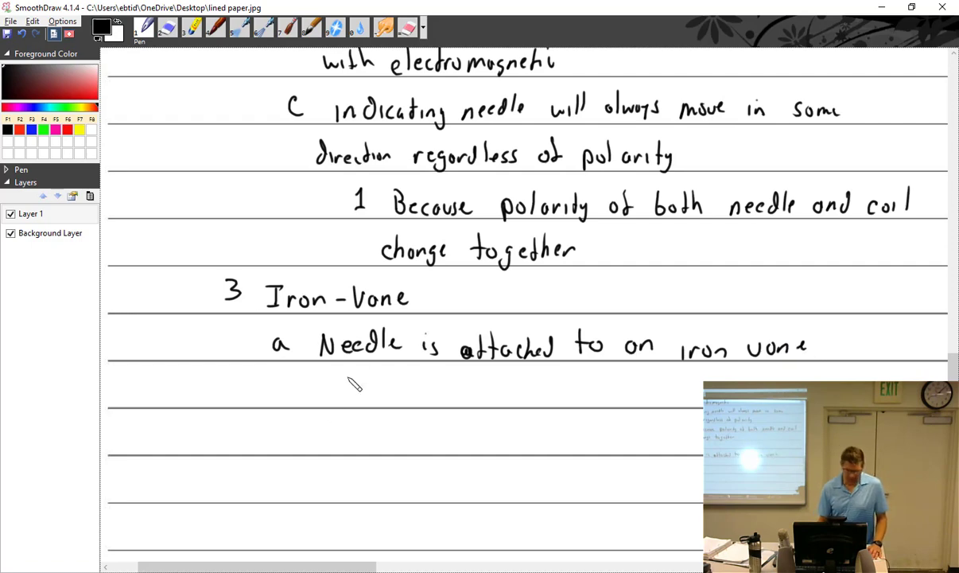
mouse_move(273, 379)
left_mouse_down()
mouse_move(282, 396)
mouse_move(280, 387)
left_mouse_up()
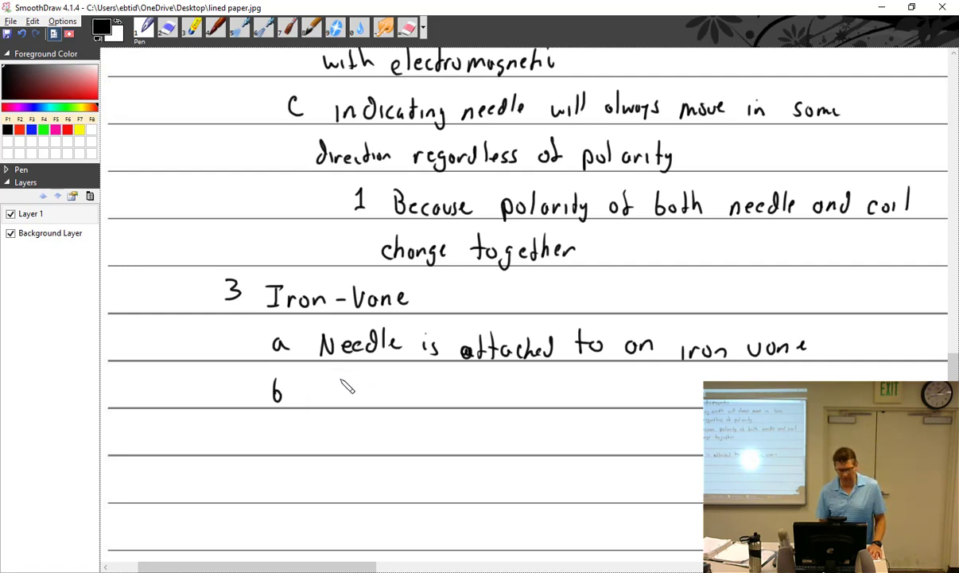
- Start point b, "as current flows through the", undoing one stray stroke
mouse_move(327, 388)
left_mouse_down()
mouse_move(328, 402)
mouse_move(370, 404)
mouse_move(377, 385)
left_mouse_up()
left_click_drag(377, 380, 377, 388)
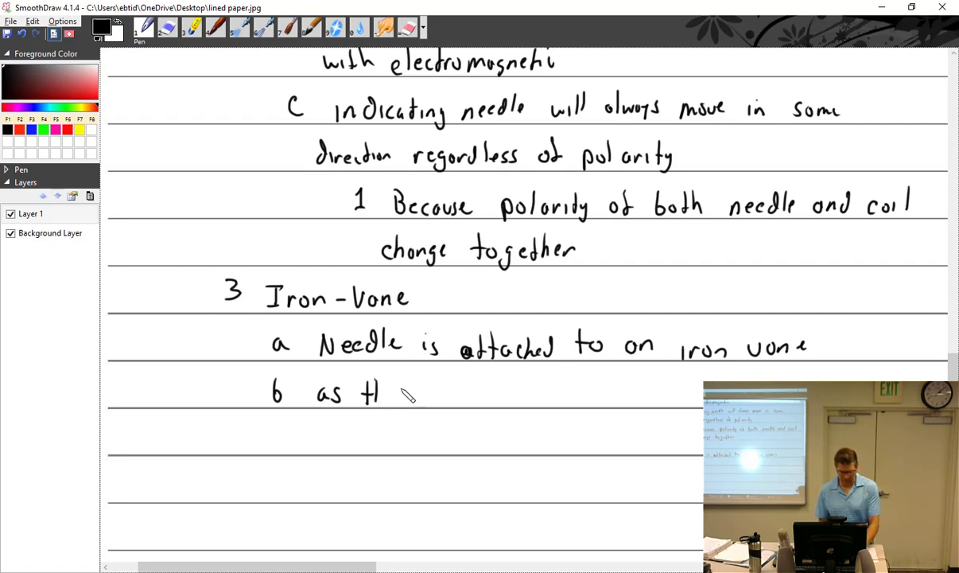
key("ctrl+z")
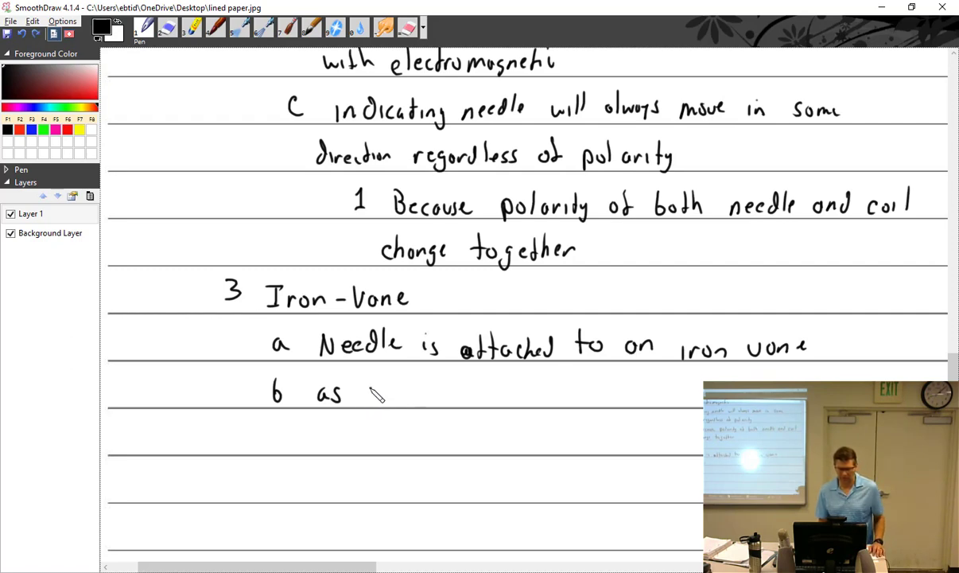
left_click_drag(374, 388, 370, 402)
left_click_drag(379, 388, 422, 401)
mouse_move(424, 401)
left_mouse_down()
mouse_move(442, 402)
mouse_move(448, 389)
mouse_move(474, 400)
left_mouse_up()
mouse_move(472, 388)
left_mouse_down()
mouse_move(485, 387)
mouse_move(487, 399)
left_mouse_up()
left_click_drag(500, 389, 547, 402)
left_click_drag(544, 389, 557, 387)
left_click_drag(561, 377, 572, 401)
left_click_drag(576, 390, 593, 390)
left_click_drag(601, 389, 613, 407)
mouse_move(621, 372)
left_mouse_down()
mouse_move(629, 401)
mouse_move(659, 402)
mouse_move(666, 388)
left_mouse_up()
mouse_move(673, 372)
left_mouse_down()
mouse_move(680, 402)
mouse_move(692, 397)
left_mouse_up()
- Finish point b: "solenoid, the iron vane is attracted and registers voltage"
scroll(700, 388, "down", 1)
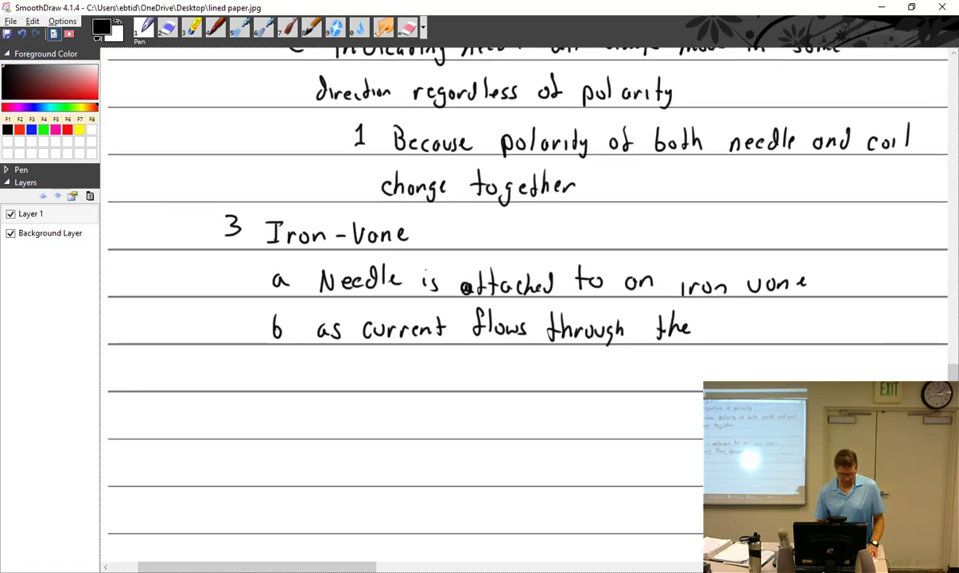
mouse_move(733, 320)
left_mouse_down()
mouse_move(723, 337)
mouse_move(741, 325)
mouse_move(752, 335)
mouse_move(798, 325)
left_mouse_up()
left_click_drag(806, 326, 834, 345)
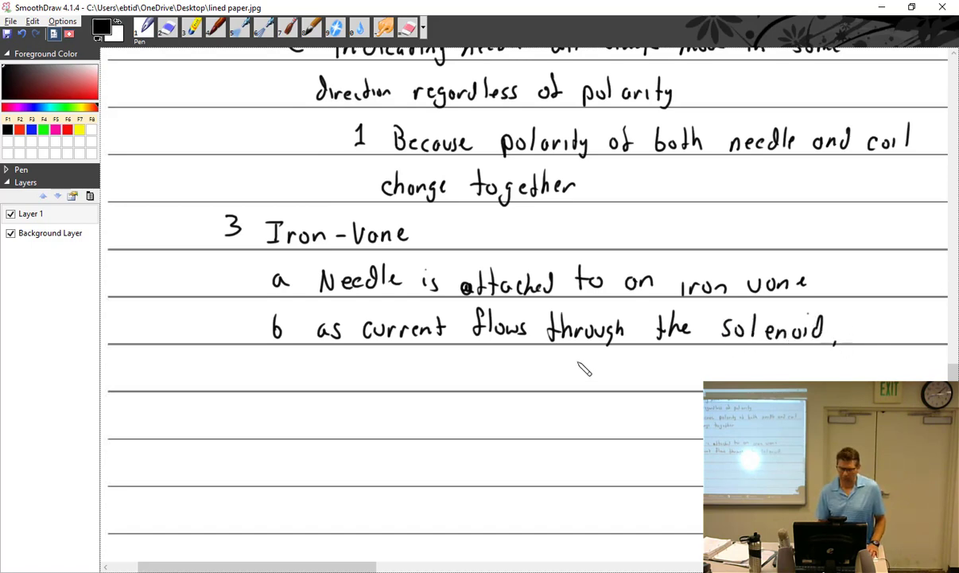
left_click_drag(300, 358, 300, 382)
left_click_drag(294, 367, 342, 379)
mouse_move(347, 369)
left_mouse_down()
mouse_move(347, 382)
mouse_move(375, 373)
left_mouse_up()
mouse_move(380, 382)
left_mouse_down()
mouse_move(425, 370)
mouse_move(450, 384)
mouse_move(497, 383)
left_mouse_up()
mouse_move(513, 372)
left_mouse_down()
mouse_move(505, 384)
mouse_move(567, 383)
left_mouse_up()
mouse_move(554, 367)
left_mouse_down()
mouse_move(574, 366)
mouse_move(598, 383)
left_mouse_up()
mouse_move(614, 372)
left_mouse_down()
mouse_move(610, 384)
mouse_move(622, 384)
left_mouse_up()
mouse_move(617, 370)
left_mouse_down()
mouse_move(637, 383)
mouse_move(694, 383)
left_mouse_up()
left_click_drag(700, 373, 703, 383)
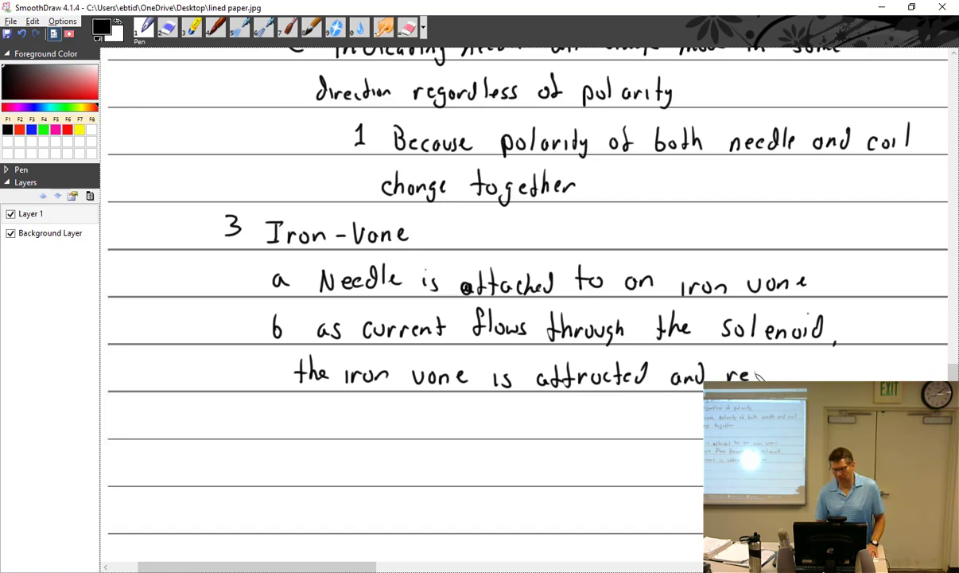
left_click_drag(782, 362, 785, 381)
mouse_move(778, 371)
left_mouse_down()
mouse_move(810, 381)
mouse_move(854, 372)
left_mouse_up()
mouse_move(865, 360)
left_mouse_down()
mouse_move(866, 380)
mouse_move(876, 382)
left_mouse_up()
left_click_drag(870, 368, 890, 379)
mouse_move(899, 369)
left_mouse_down()
mouse_move(897, 384)
mouse_move(907, 369)
left_mouse_up()
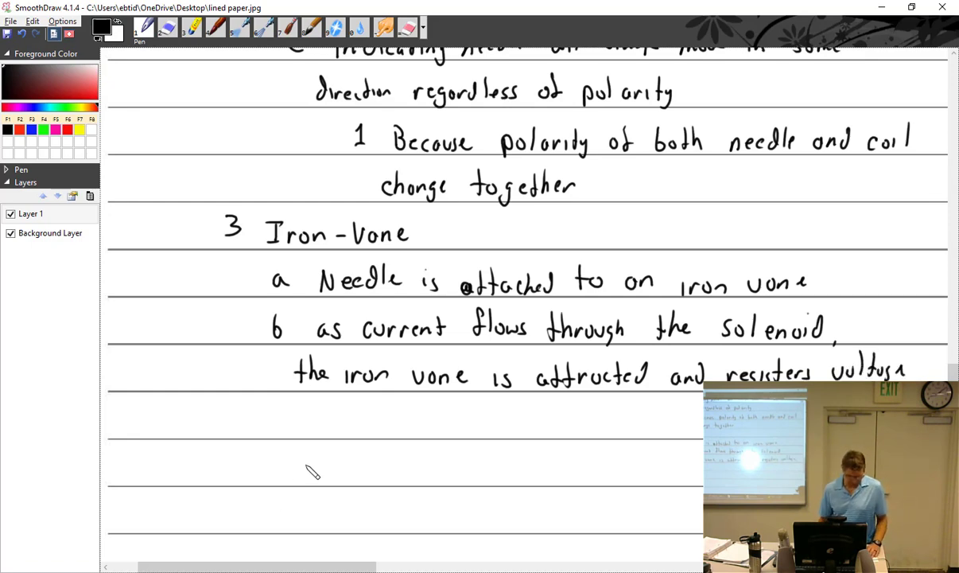
scroll(312, 472, "down", 2)
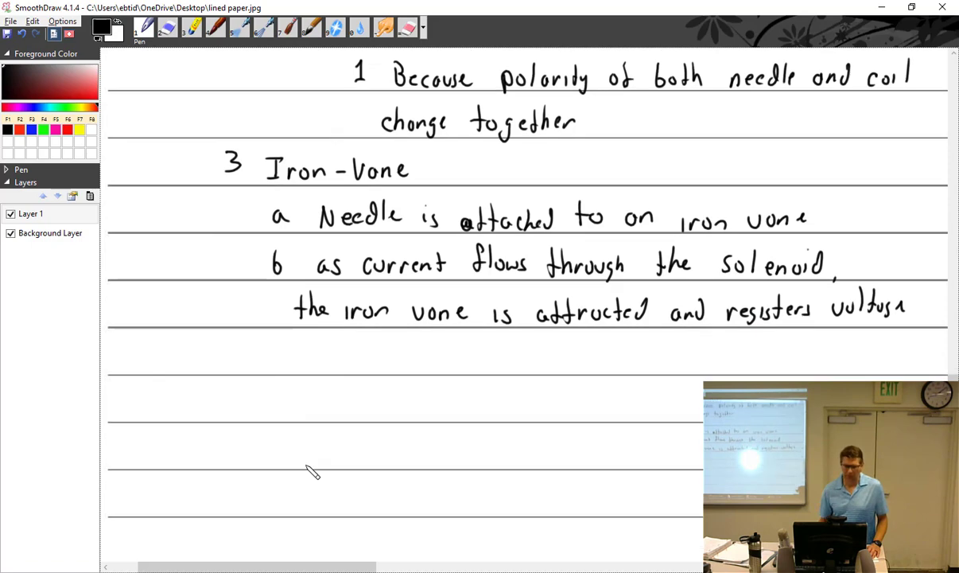
- Write point c, "electromotive forces are counter balanced by a spring", then start point d, "Rectifier type"
mouse_move(285, 348)
left_mouse_down()
mouse_move(287, 361)
mouse_move(538, 362)
left_mouse_up()
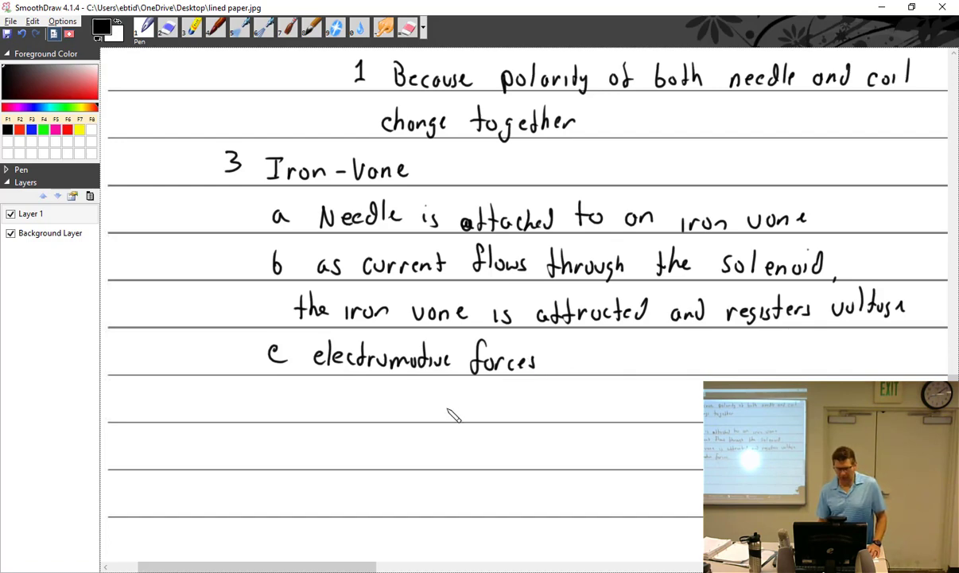
mouse_move(572, 363)
left_mouse_down()
mouse_move(643, 377)
mouse_move(636, 366)
mouse_move(696, 368)
mouse_move(709, 355)
mouse_move(749, 366)
mouse_move(767, 354)
mouse_move(777, 364)
mouse_move(816, 362)
mouse_move(818, 343)
mouse_move(873, 372)
left_mouse_up()
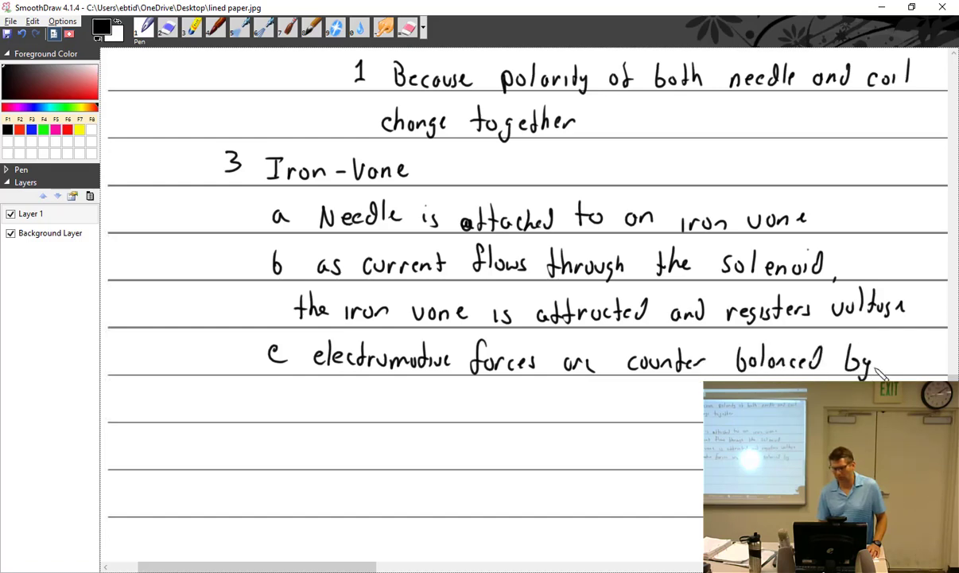
mouse_move(323, 405)
left_mouse_down()
mouse_move(328, 415)
mouse_move(394, 417)
mouse_move(419, 410)
mouse_move(413, 403)
left_mouse_up()
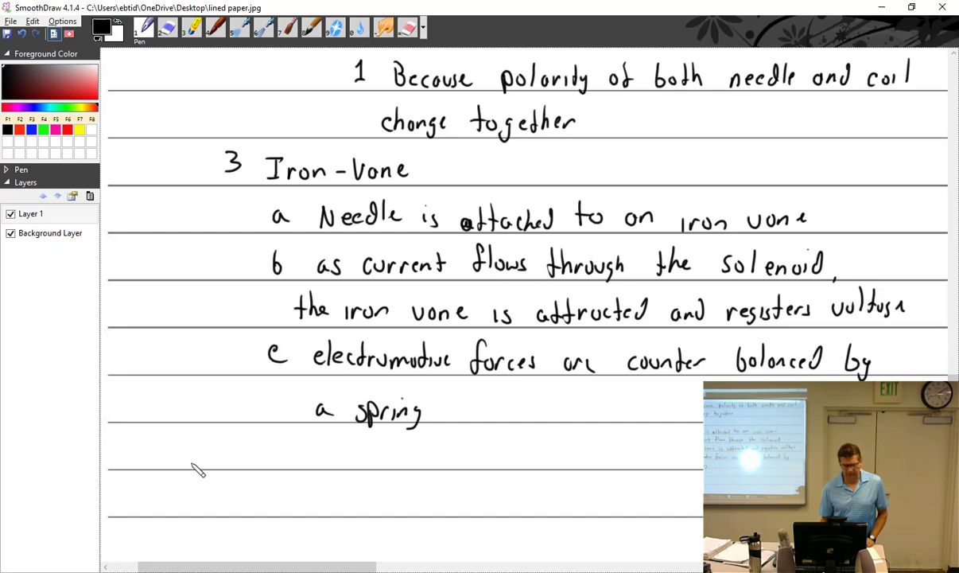
mouse_move(189, 462)
left_mouse_down()
mouse_move(216, 449)
mouse_move(258, 461)
mouse_move(305, 443)
mouse_move(311, 458)
mouse_move(341, 457)
mouse_move(406, 434)
mouse_move(421, 454)
mouse_move(472, 453)
left_mouse_up()
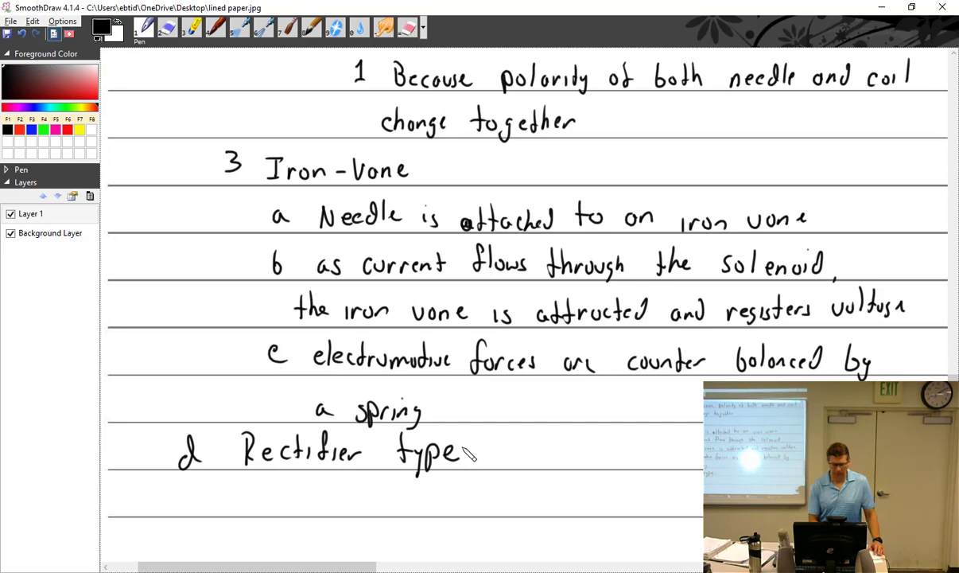
key("alt+Tab")
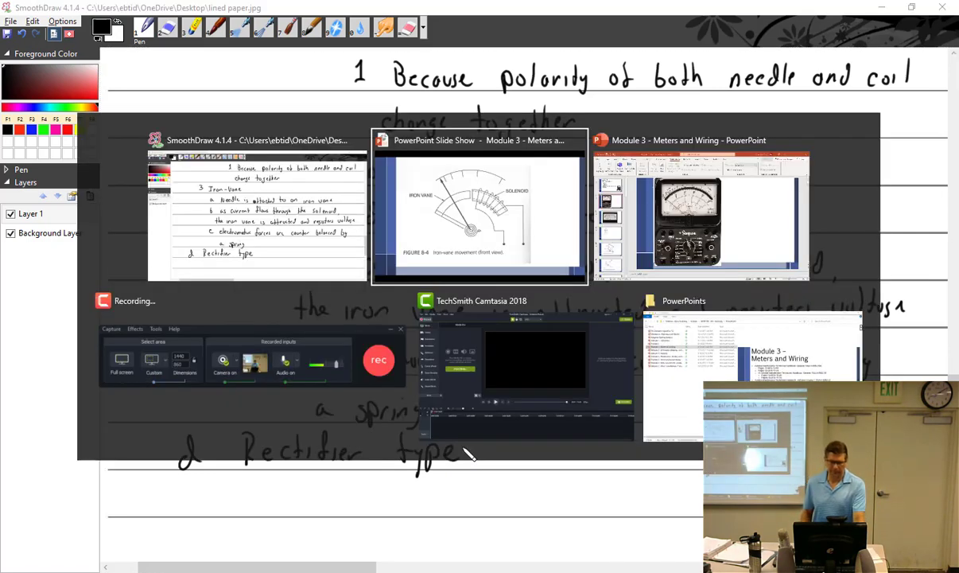
- Advance the slide show to the half- and full-wave rectifier slide and switch to the laser pointer
key("Right")
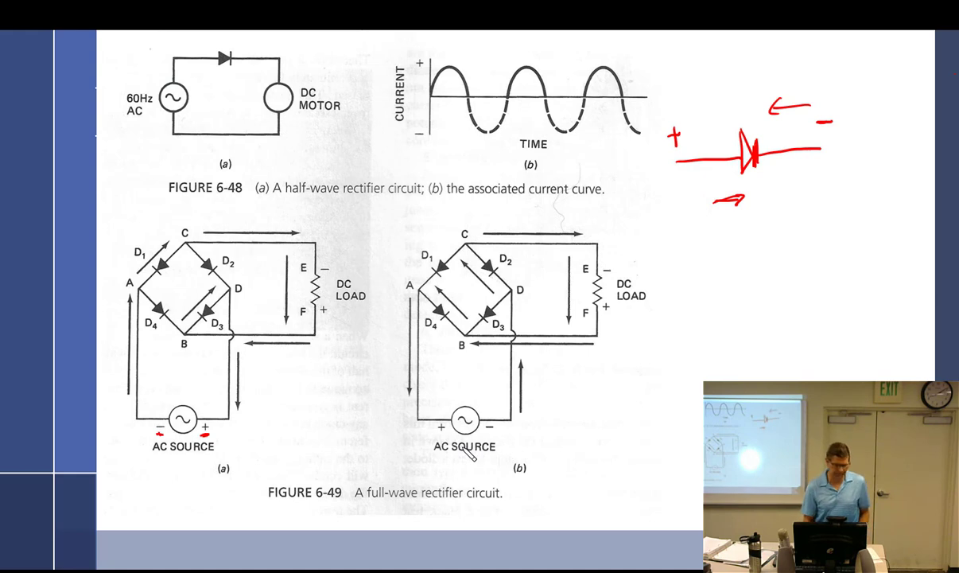
left_click(63, 556)
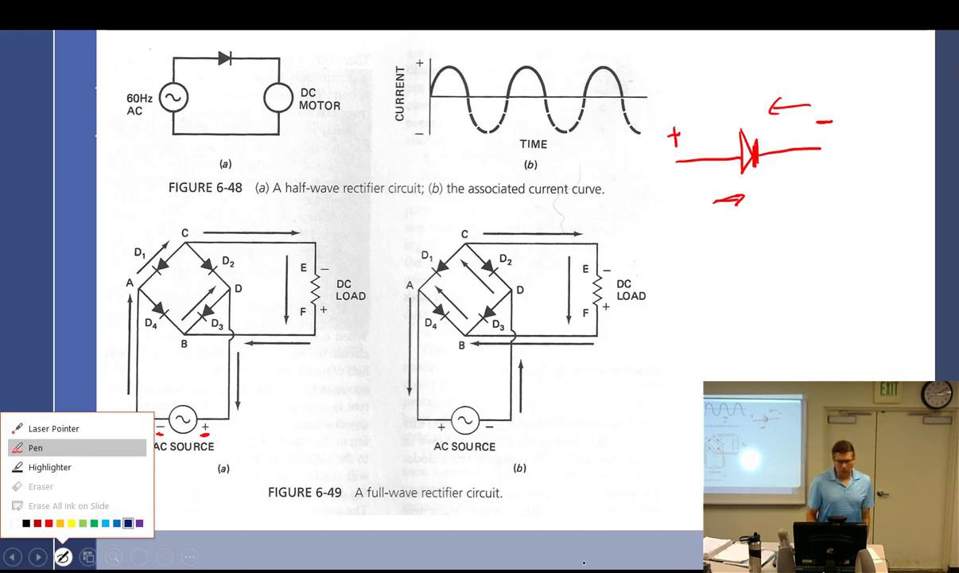
left_click(46, 428)
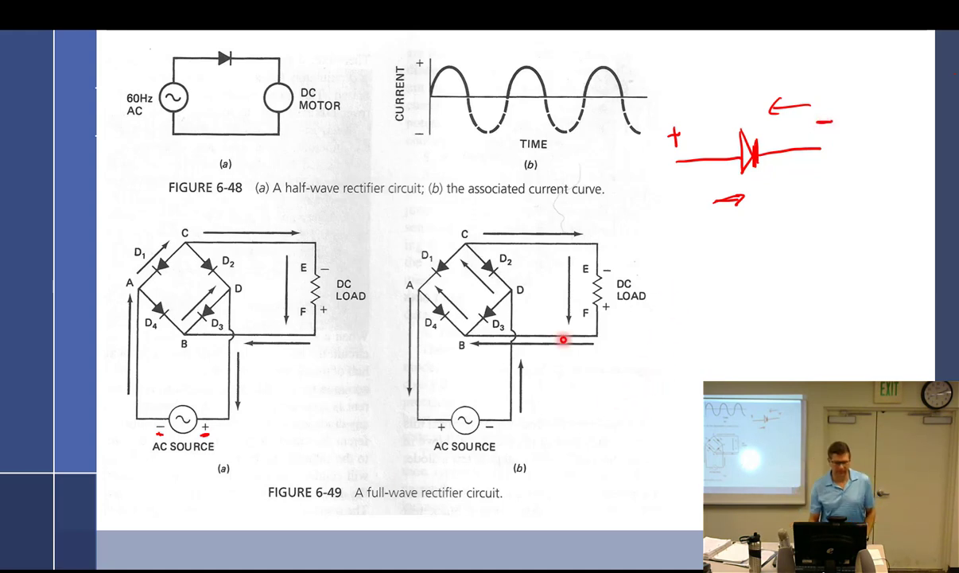
left_click(63, 557)
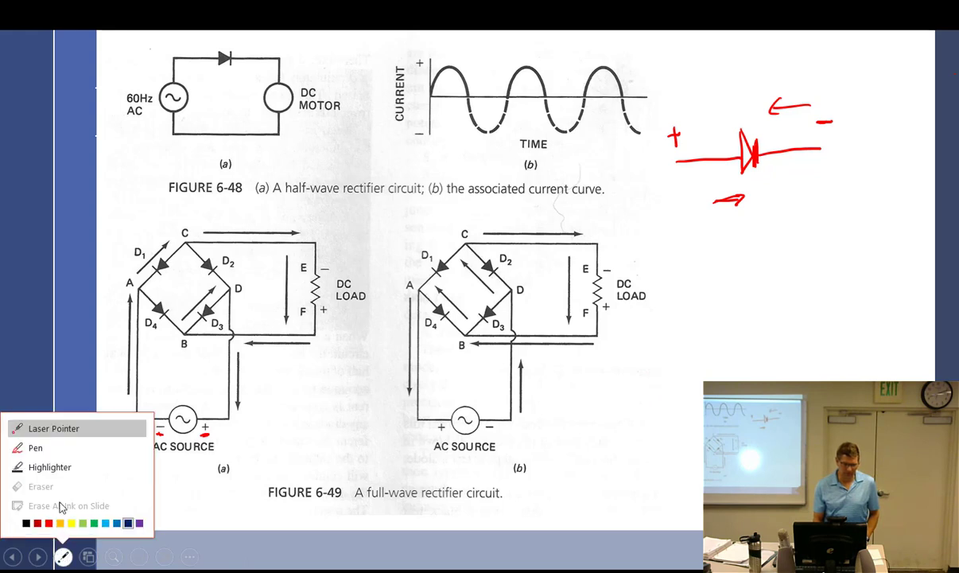
- Handwrite "ON Forward Bias" below the red diode sketch in ink
left_click(38, 449)
left_click_drag(753, 233, 788, 229)
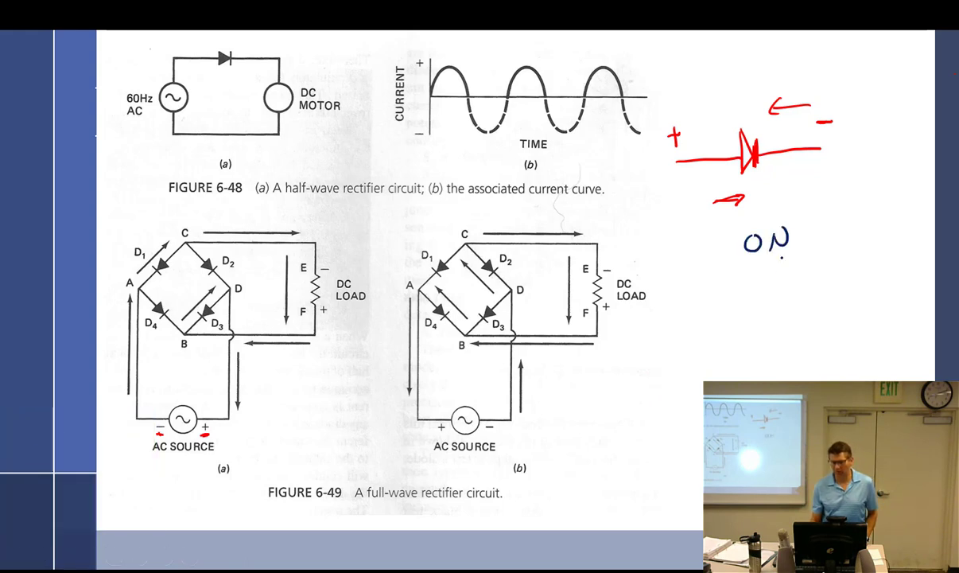
mouse_move(733, 274)
left_mouse_down()
mouse_move(742, 286)
mouse_move(817, 296)
left_mouse_up()
mouse_move(758, 305)
left_mouse_down()
mouse_move(767, 326)
mouse_move(796, 328)
left_mouse_up()
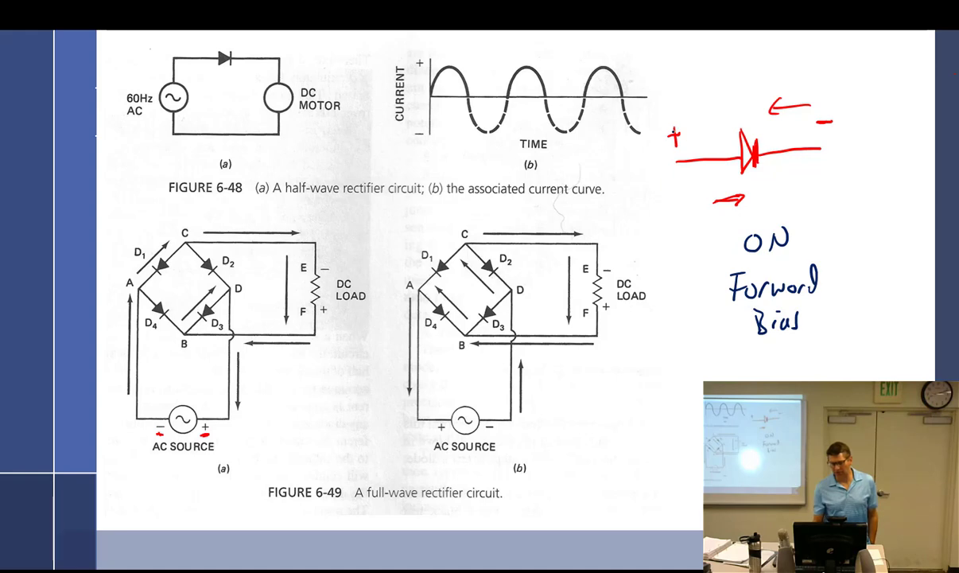
- Retrace the diode's + and − signs bolder and sketch a hump over a negative half-cycle
left_click_drag(676, 125, 677, 148)
left_click_drag(666, 137, 687, 136)
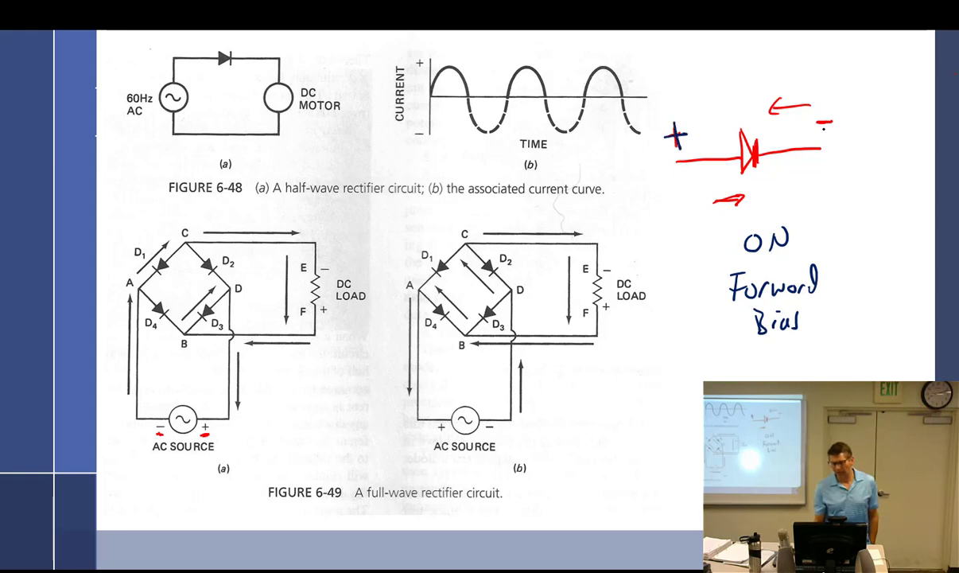
left_click_drag(816, 124, 832, 122)
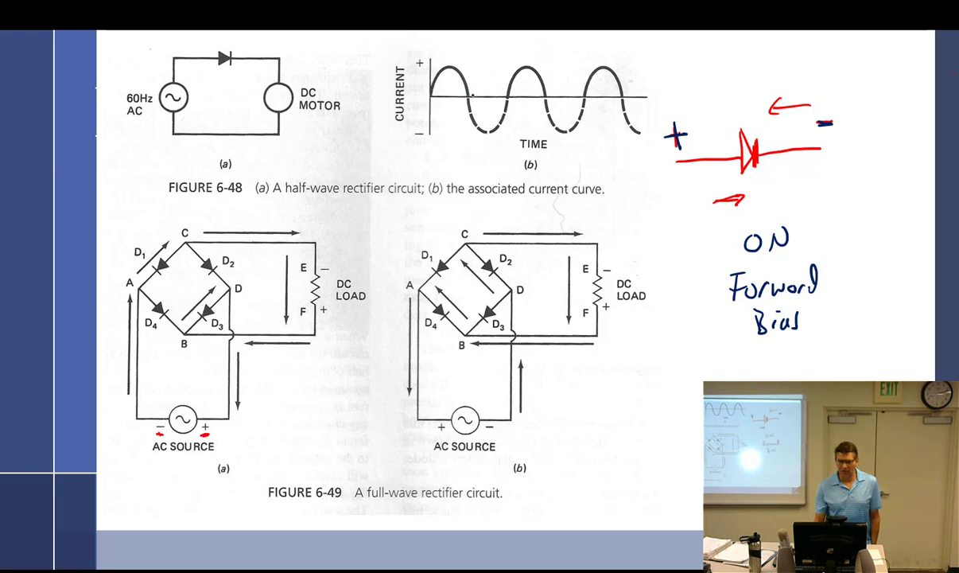
mouse_move(473, 94)
left_mouse_down()
mouse_move(483, 70)
mouse_move(503, 95)
mouse_move(563, 70)
mouse_move(579, 95)
mouse_move(652, 95)
left_mouse_up()
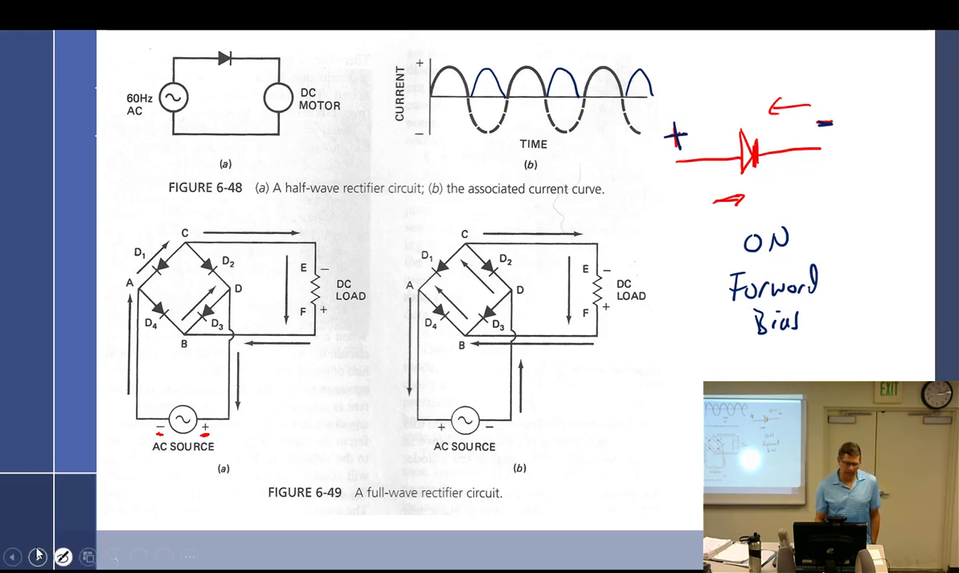
- Erase all ink on the slide and sketch three half-wave humps along a baseline
left_click(63, 556)
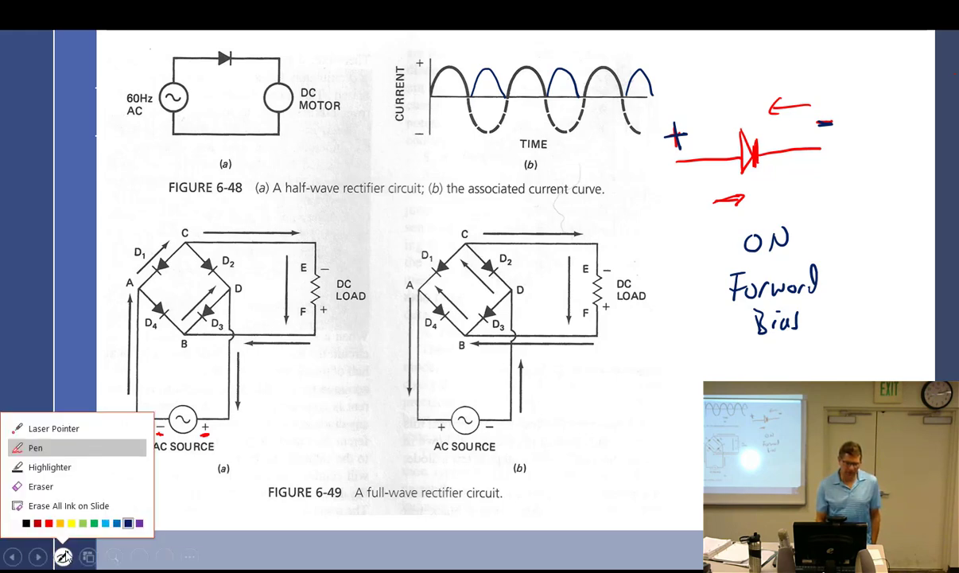
left_click(63, 505)
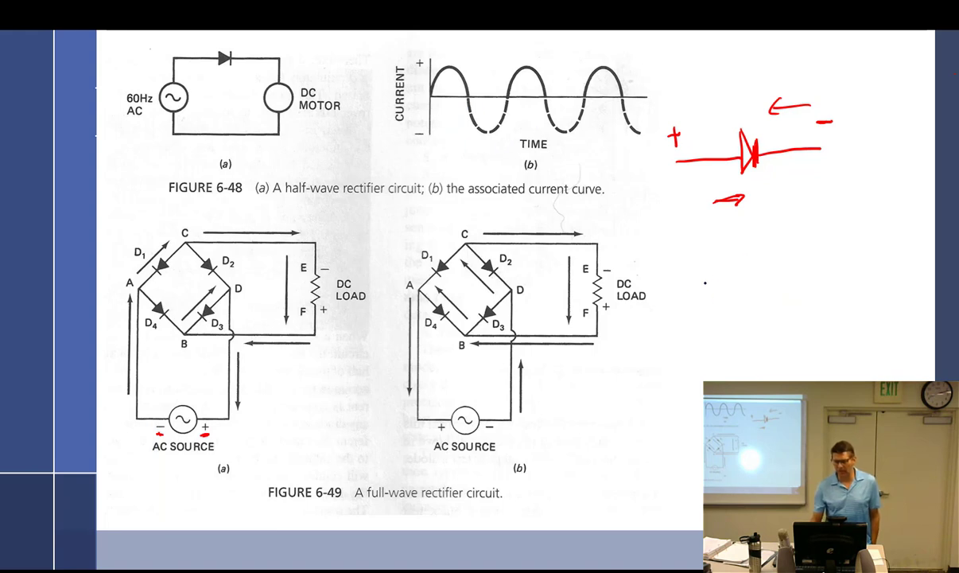
mouse_move(699, 293)
left_mouse_down()
mouse_move(710, 267)
mouse_move(731, 293)
mouse_move(789, 267)
mouse_move(809, 292)
mouse_move(867, 268)
mouse_move(879, 286)
left_mouse_up()
left_click_drag(700, 296, 865, 293)
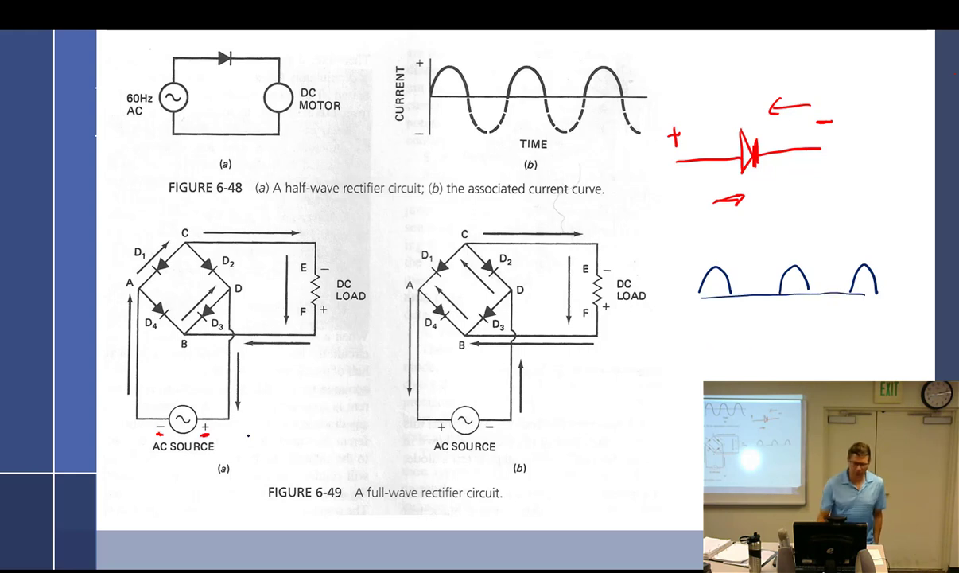
left_click(63, 556)
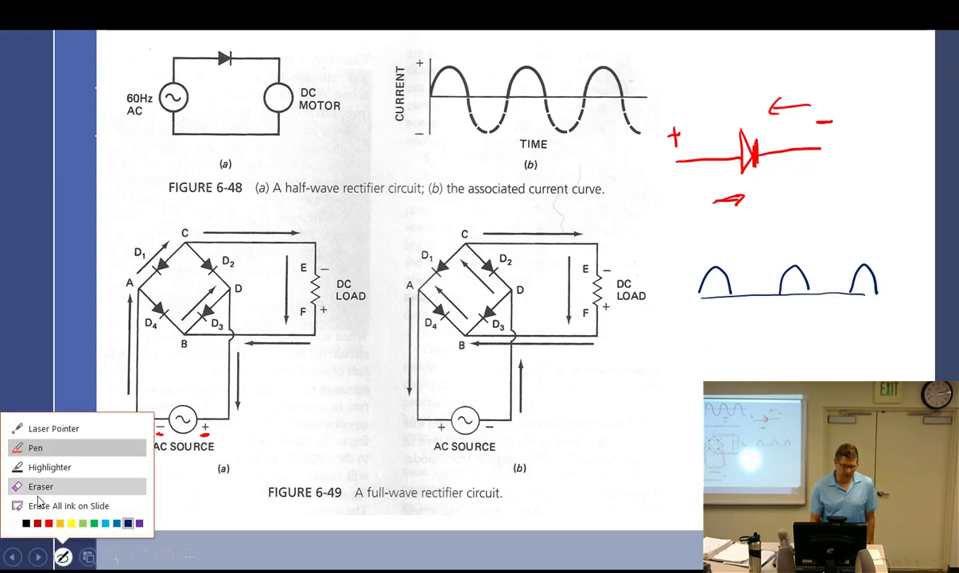
- In red ink, circle the source's − and + signs and trace current via A, D1, C into the load
left_click(49, 523)
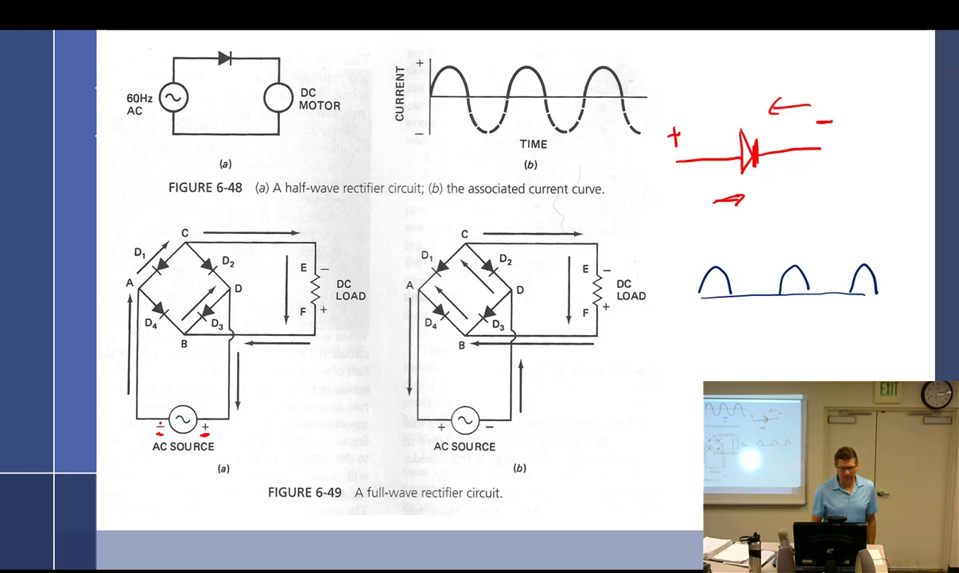
left_click_drag(164, 416, 156, 437)
left_click_drag(205, 416, 210, 438)
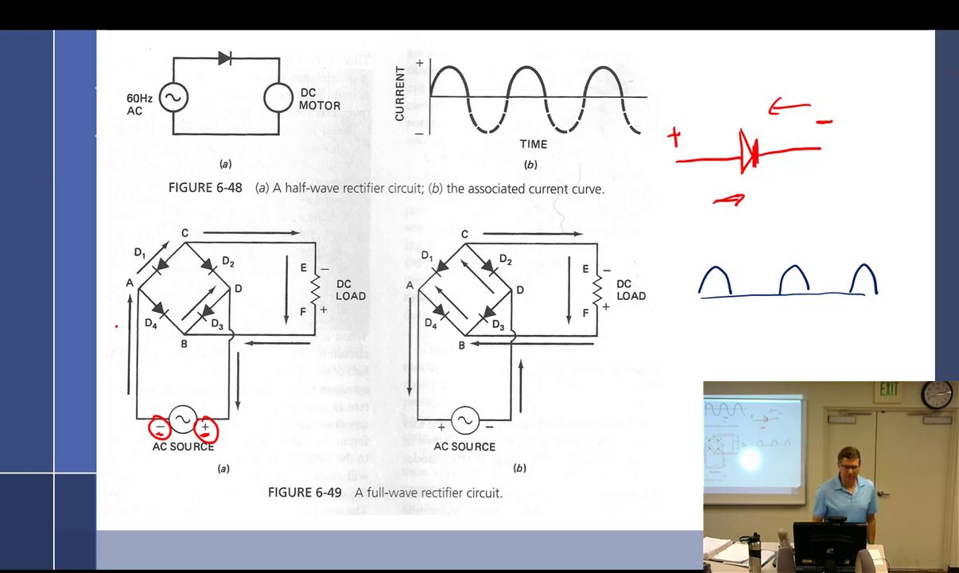
mouse_move(151, 414)
left_mouse_down()
mouse_move(138, 414)
mouse_move(140, 288)
left_mouse_up()
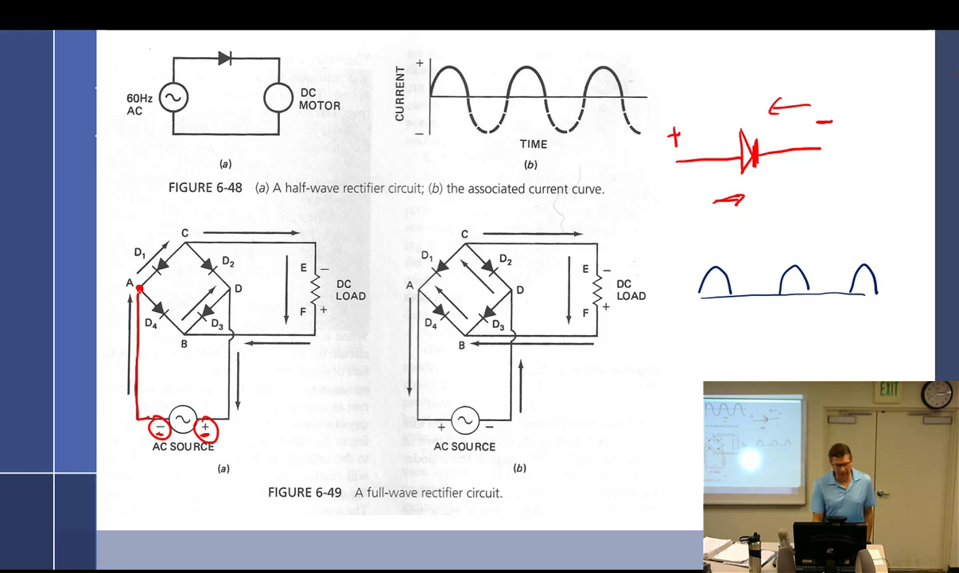
left_click_drag(139, 288, 187, 243)
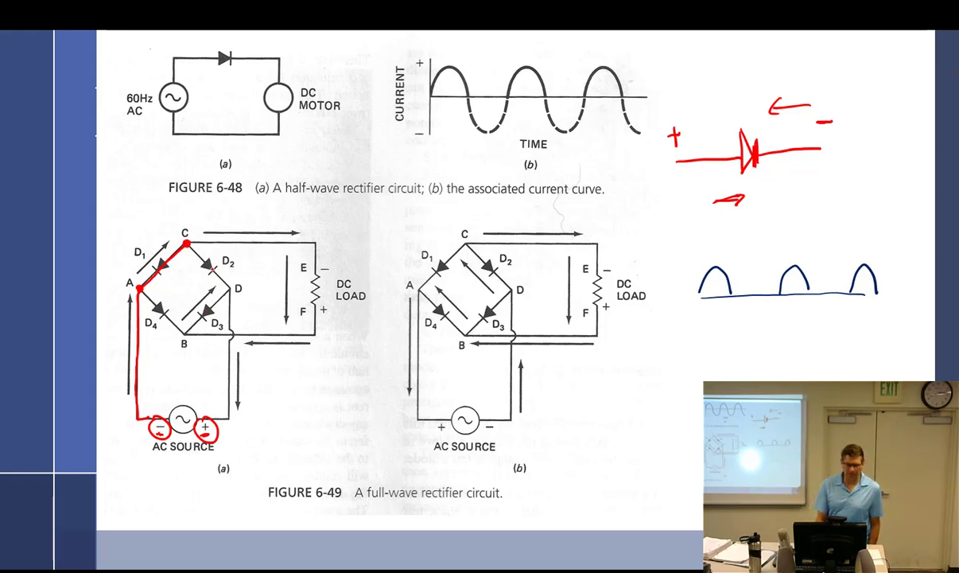
mouse_move(186, 240)
left_mouse_down()
mouse_move(295, 239)
mouse_move(318, 259)
mouse_move(318, 331)
mouse_move(186, 333)
left_mouse_up()
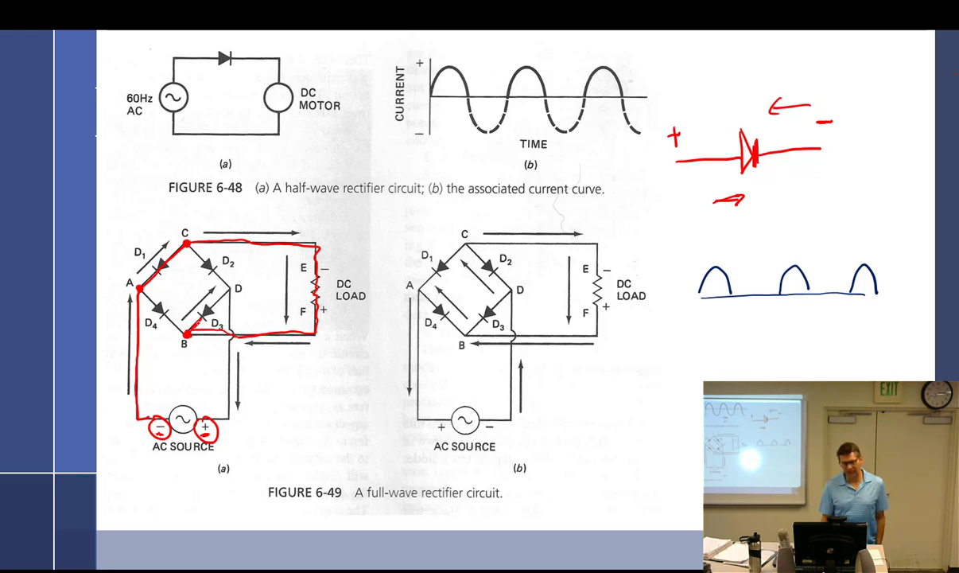
- Trace circuit (a)'s current from B through D3 back to the source, and mark circuit (b)'s source polarity
left_click_drag(197, 324, 228, 291)
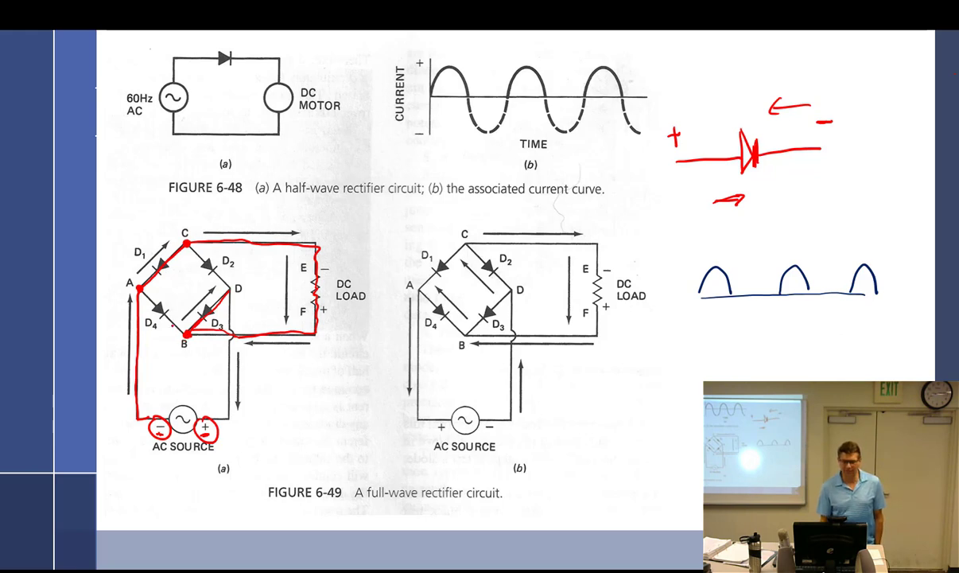
left_click_drag(120, 266, 104, 292)
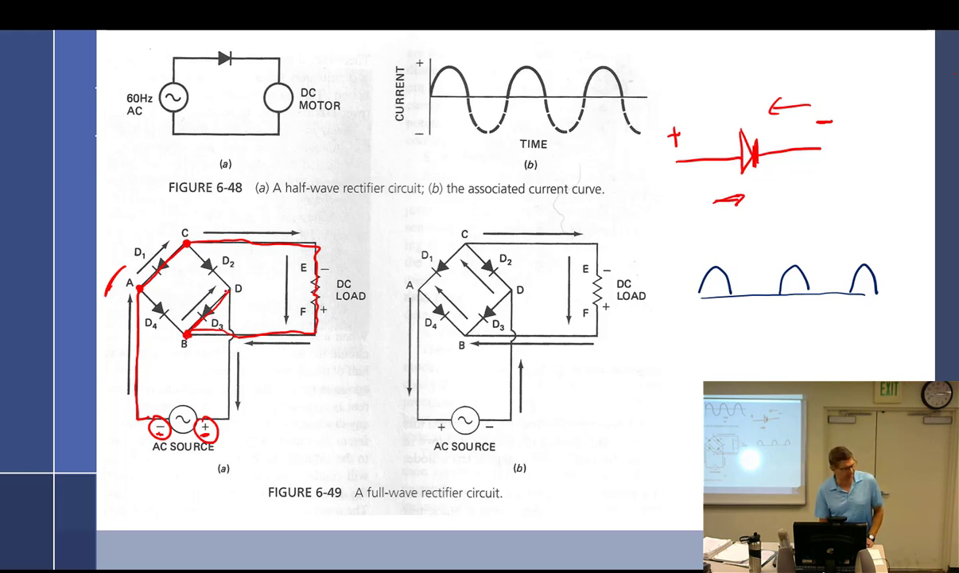
mouse_move(173, 319)
left_mouse_down()
mouse_move(222, 271)
mouse_move(230, 395)
mouse_move(209, 415)
left_mouse_up()
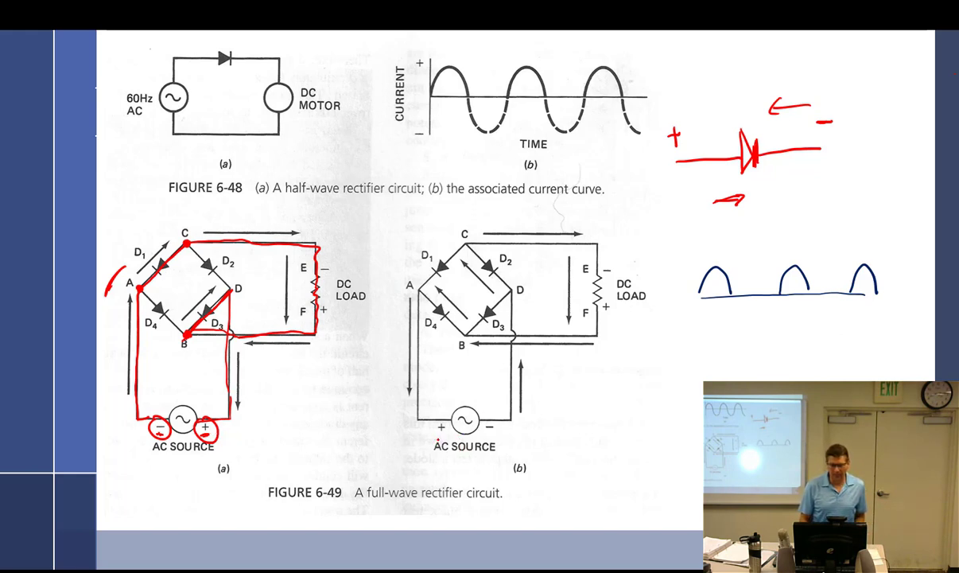
left_click_drag(491, 446, 496, 446)
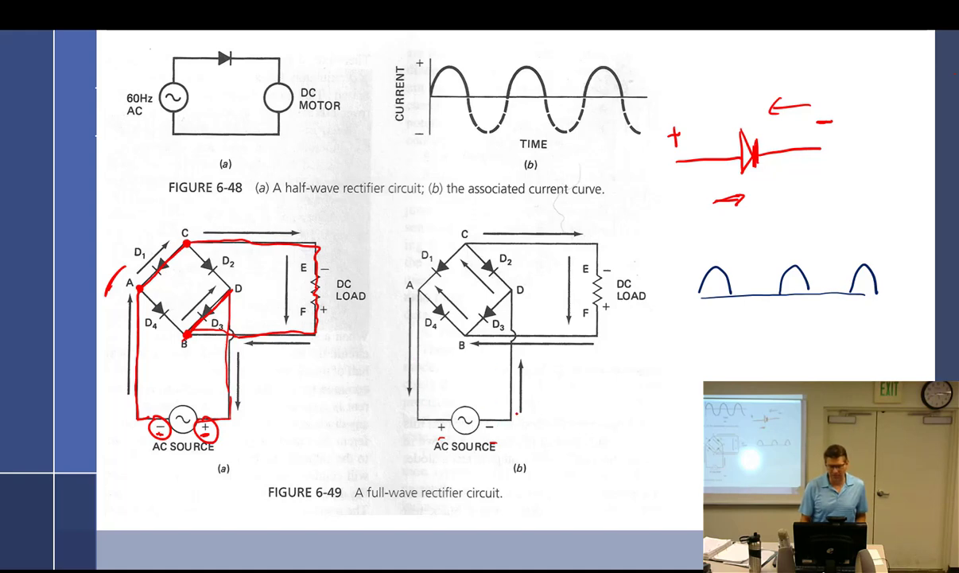
left_click_drag(517, 413, 521, 405)
mouse_move(511, 291)
left_mouse_down()
mouse_move(465, 341)
mouse_move(585, 333)
mouse_move(590, 251)
mouse_move(548, 252)
left_mouse_up()
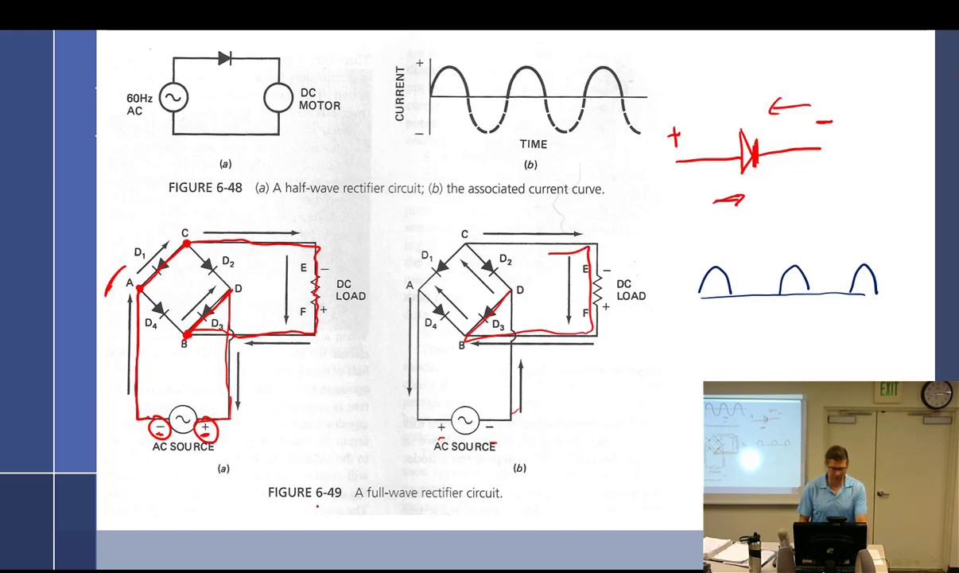
- Erase the mistaken red trace on circuit (b) with the eraser, then return to the pen
left_click(62, 556)
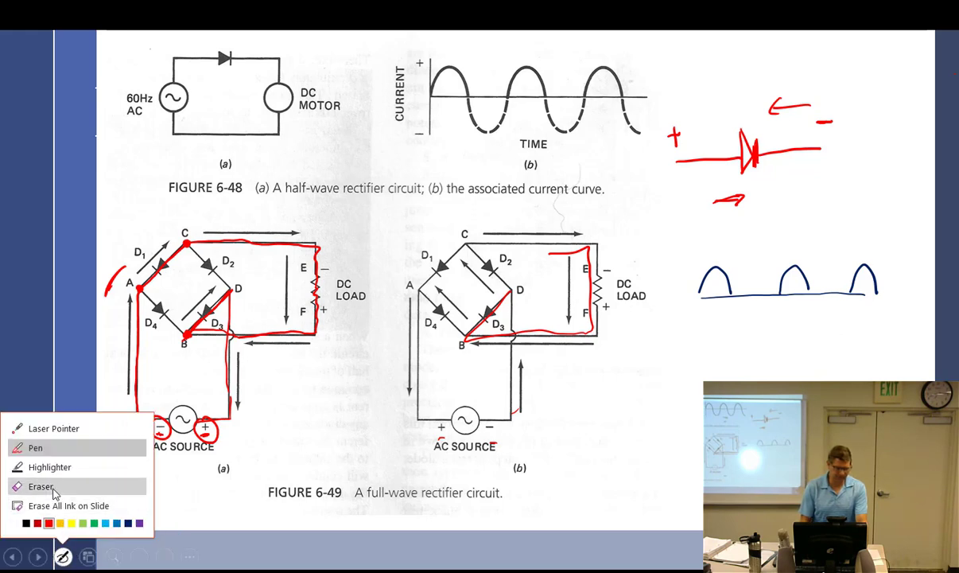
left_click(54, 487)
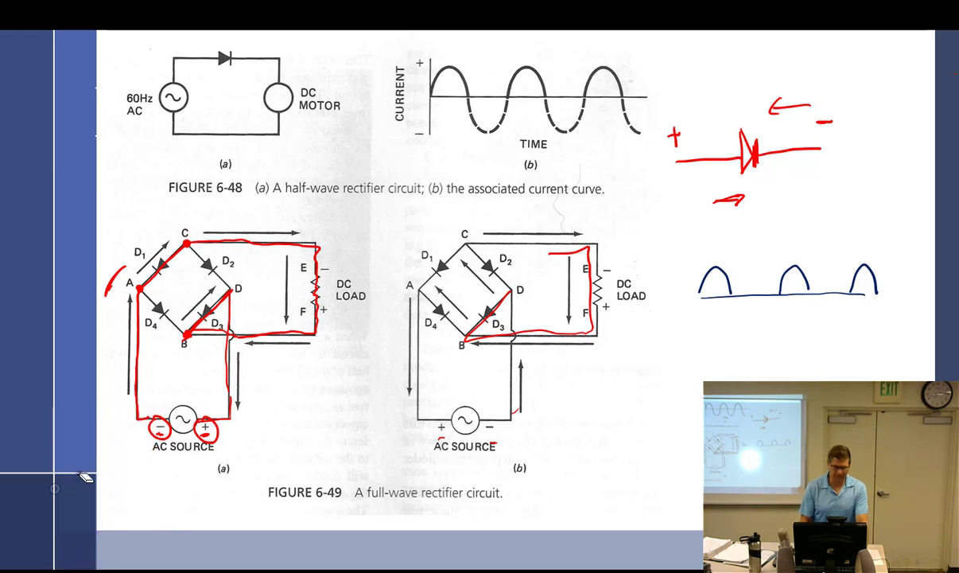
left_click(501, 322)
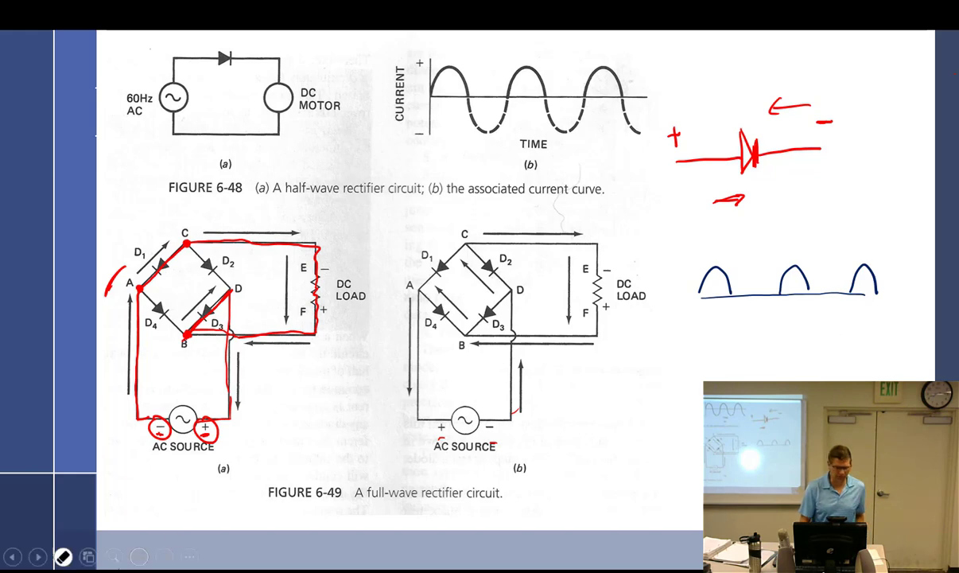
left_click(63, 556)
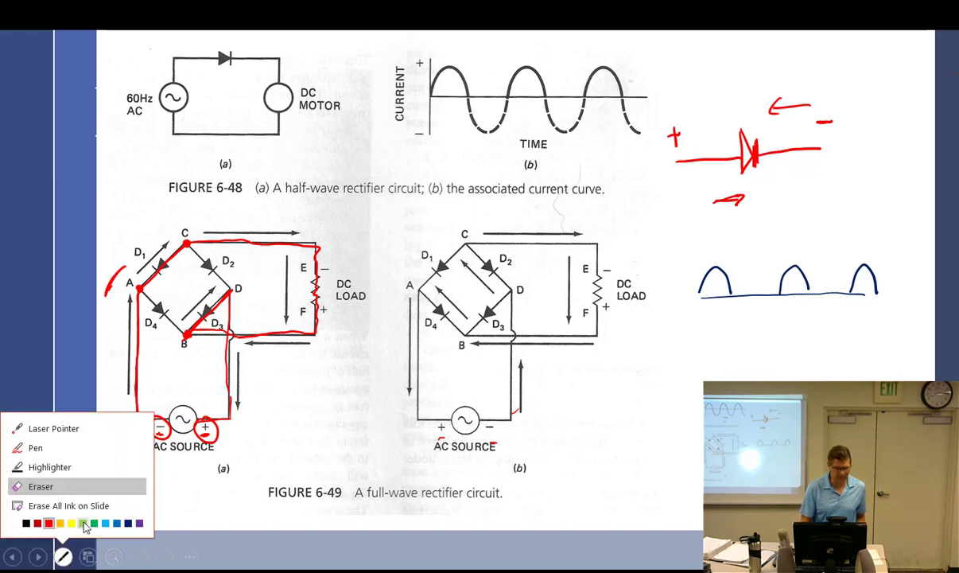
left_click(44, 428)
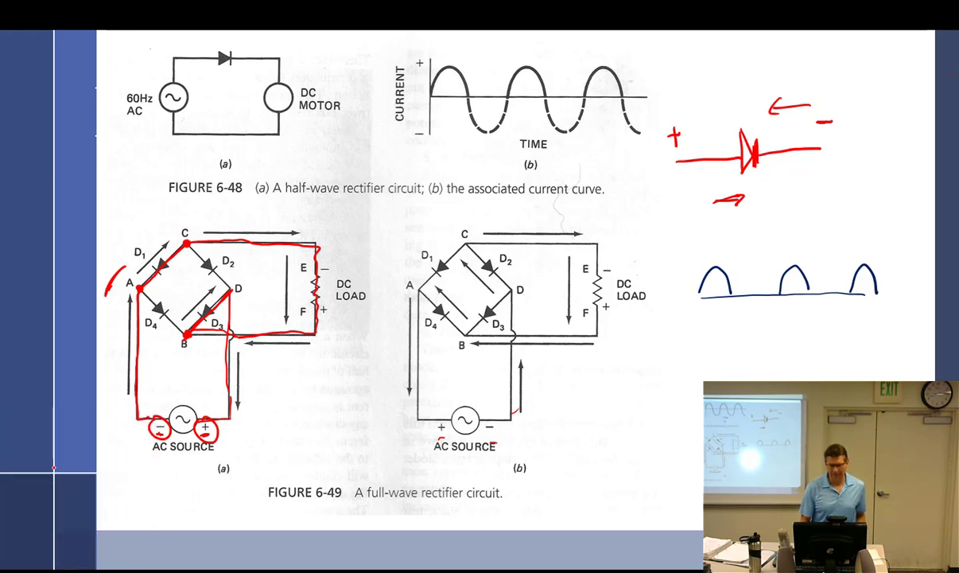
- Trace circuit (b)'s red current path through D2, the load and D4, then draw a resistor line below the humps
left_click_drag(513, 415, 509, 291)
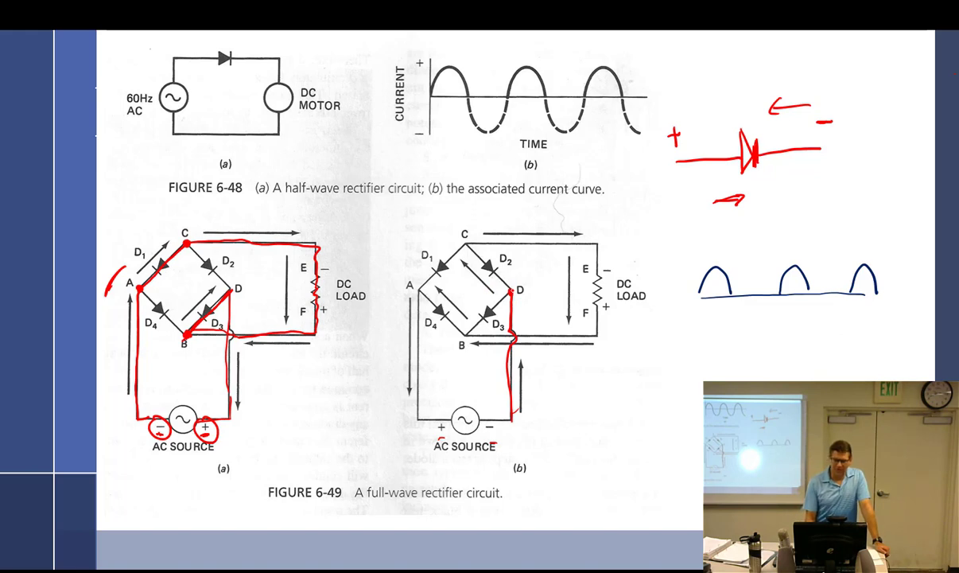
mouse_move(509, 289)
left_mouse_down()
mouse_move(467, 239)
mouse_move(571, 244)
mouse_move(598, 299)
mouse_move(586, 331)
mouse_move(466, 336)
left_mouse_up()
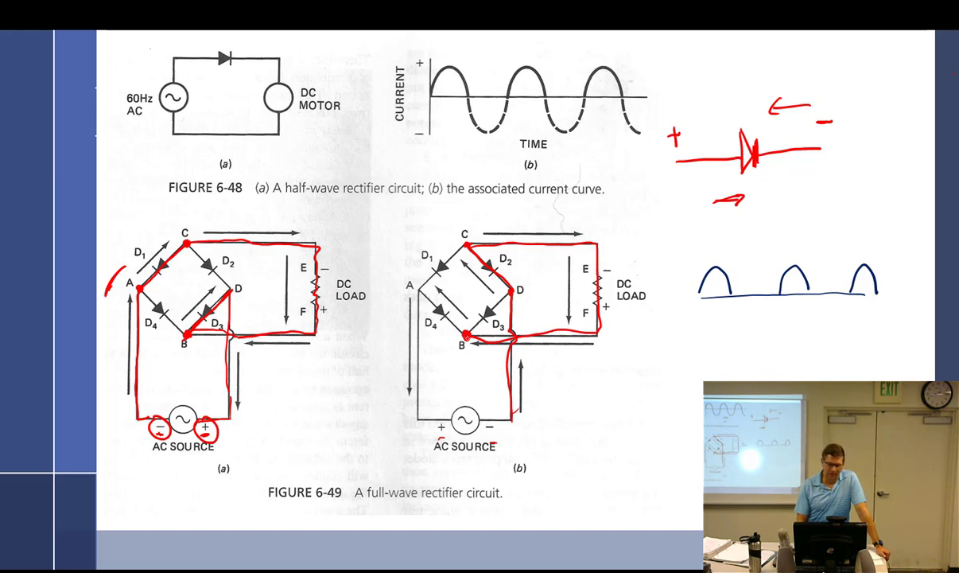
mouse_move(466, 335)
left_mouse_down()
mouse_move(419, 289)
mouse_move(415, 385)
mouse_move(443, 416)
mouse_move(461, 420)
left_mouse_up()
right_click(405, 283)
key("Escape")
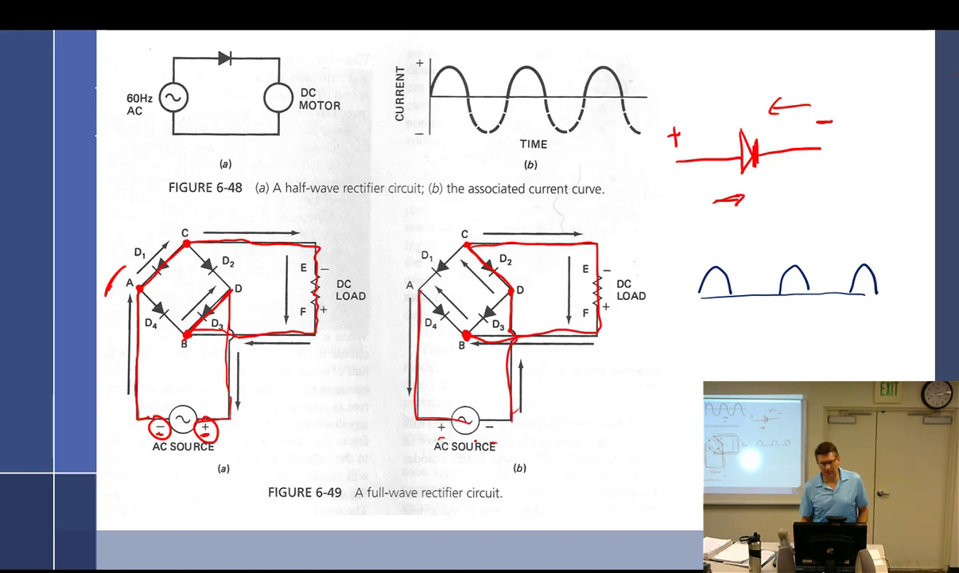
left_click_drag(662, 350, 895, 339)
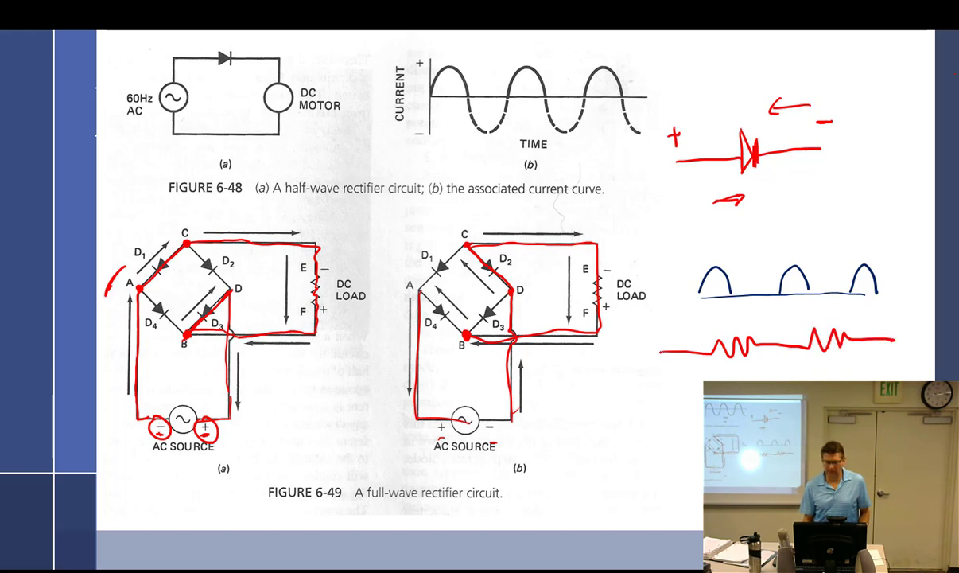
- Extend the sketch with a wire down to a source symbol and tick marks at the line's right end
mouse_move(661, 350)
left_mouse_down()
mouse_move(657, 412)
mouse_move(636, 413)
mouse_move(675, 413)
mouse_move(661, 426)
left_mouse_up()
left_click(660, 442)
mouse_move(634, 446)
left_mouse_down()
mouse_move(659, 442)
mouse_move(651, 476)
mouse_move(660, 496)
left_mouse_up()
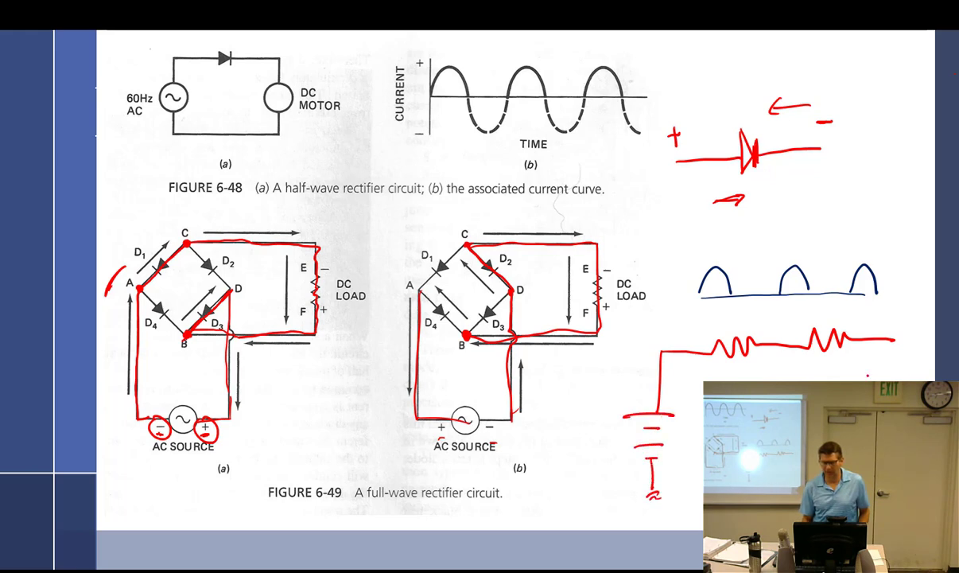
mouse_move(900, 331)
left_mouse_down()
mouse_move(899, 347)
mouse_move(915, 343)
left_mouse_up()
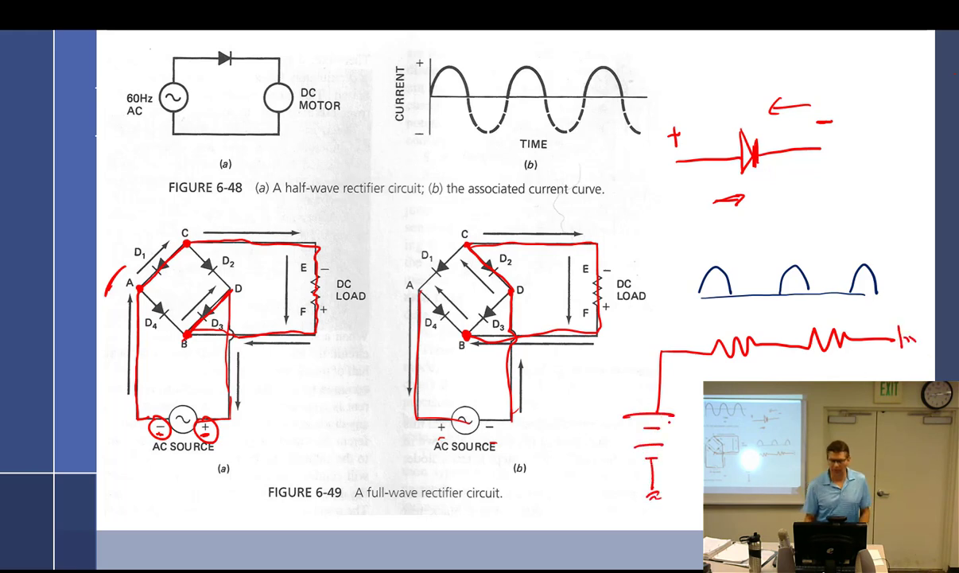
- Label the sketch R1, A and B, and mark point A with a plus sign
left_click(736, 313)
left_click_drag(726, 303, 735, 316)
left_click_drag(738, 303, 738, 314)
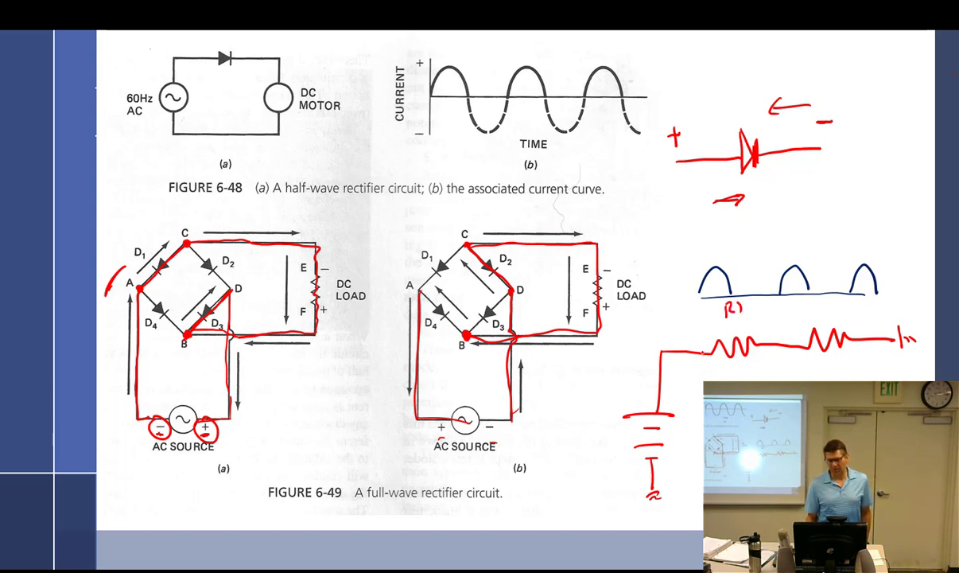
left_click_drag(694, 376, 704, 370)
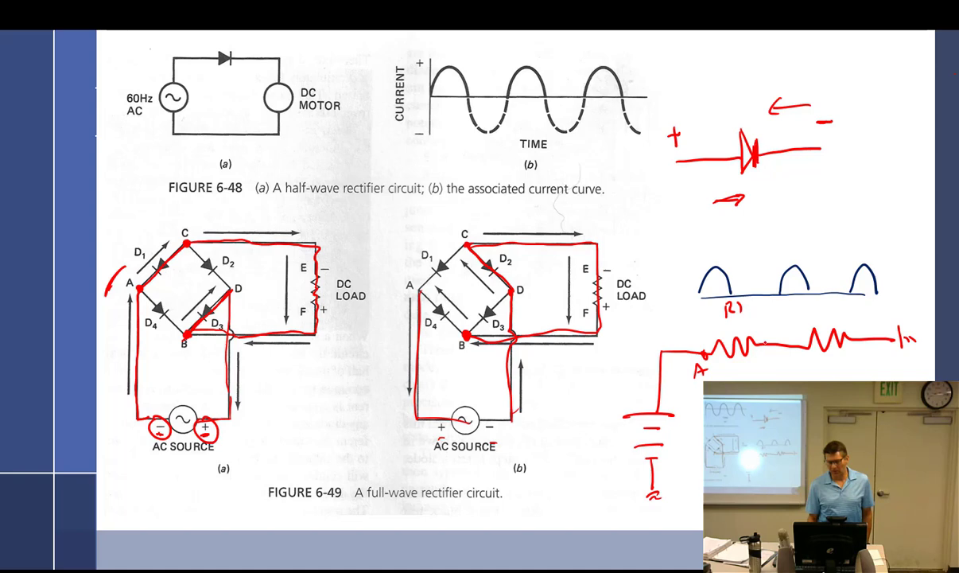
left_click_drag(760, 355, 761, 368)
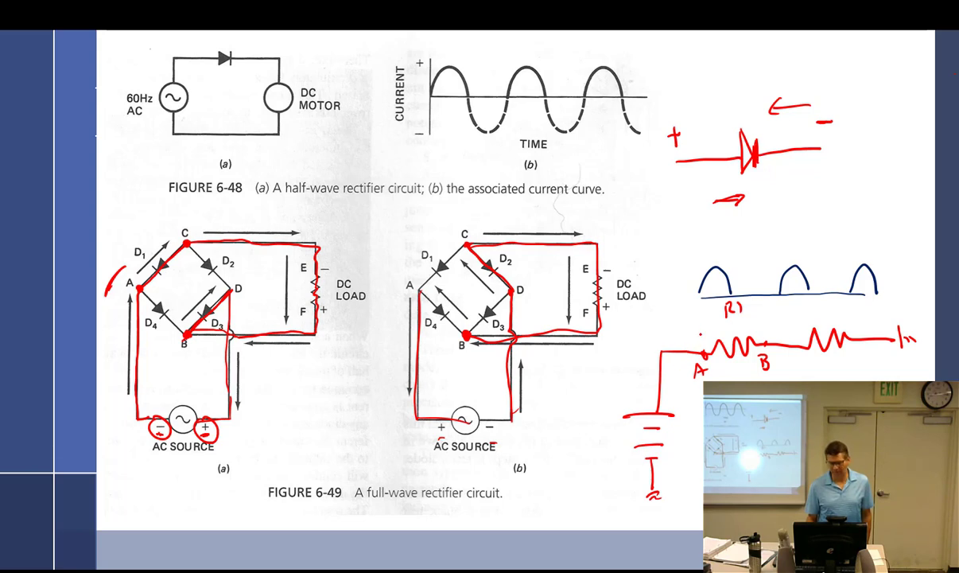
left_click_drag(701, 322, 700, 343)
left_click_drag(693, 332, 708, 332)
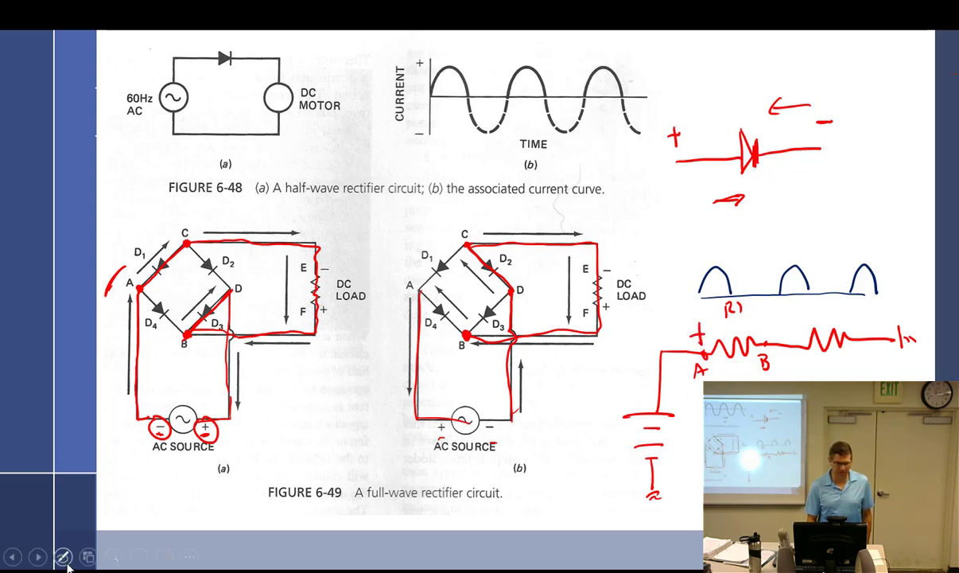
- Mark point B negative with a black minus sign
left_click(63, 556)
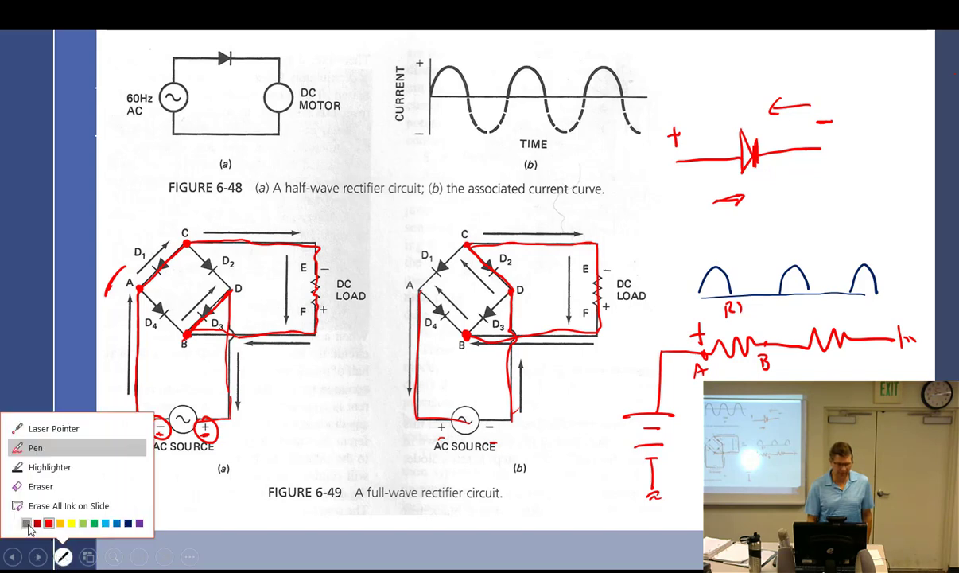
left_click(34, 525)
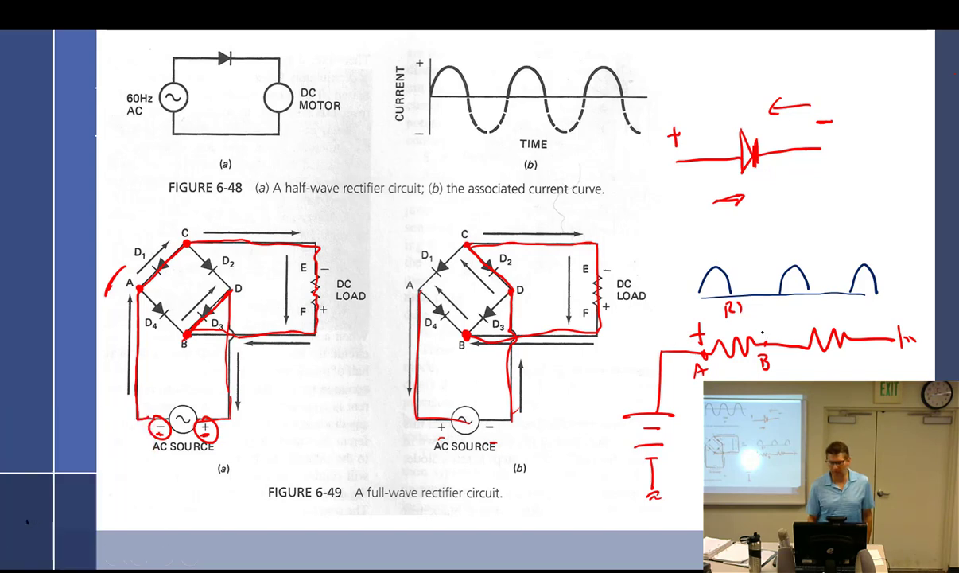
left_click_drag(762, 332, 773, 331)
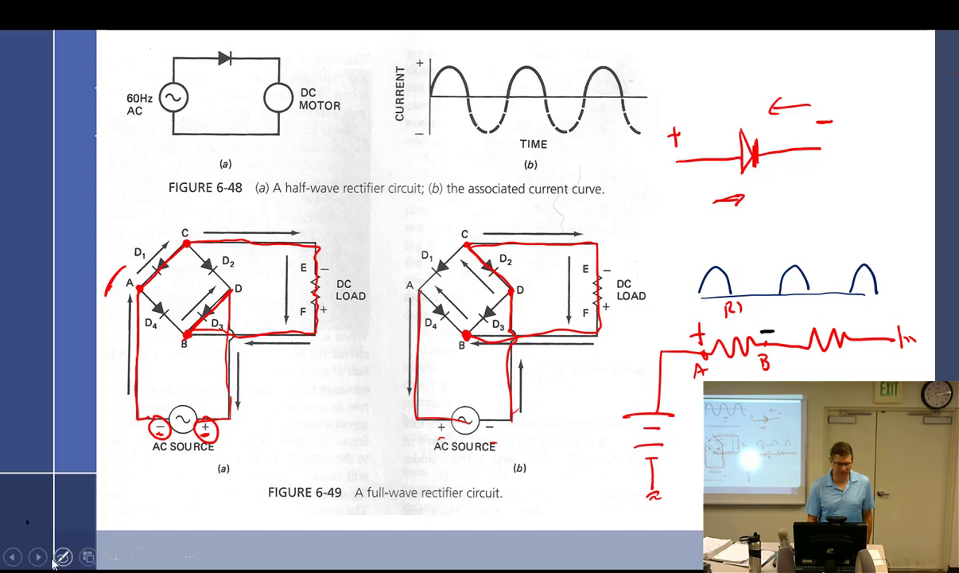
- In red ink, add point C, the R2 label, and a plus sign on the R2 side of B
left_click(64, 557)
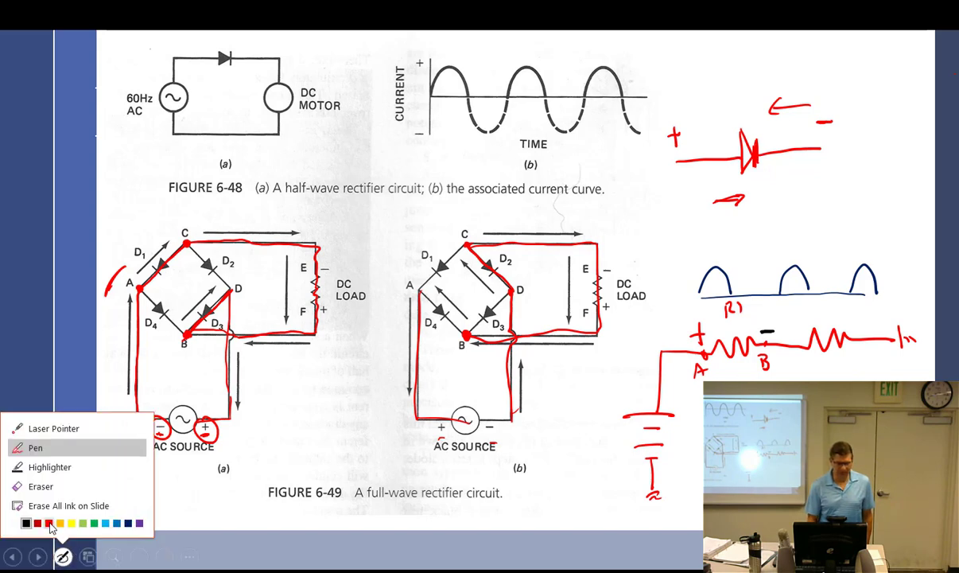
left_click(46, 490)
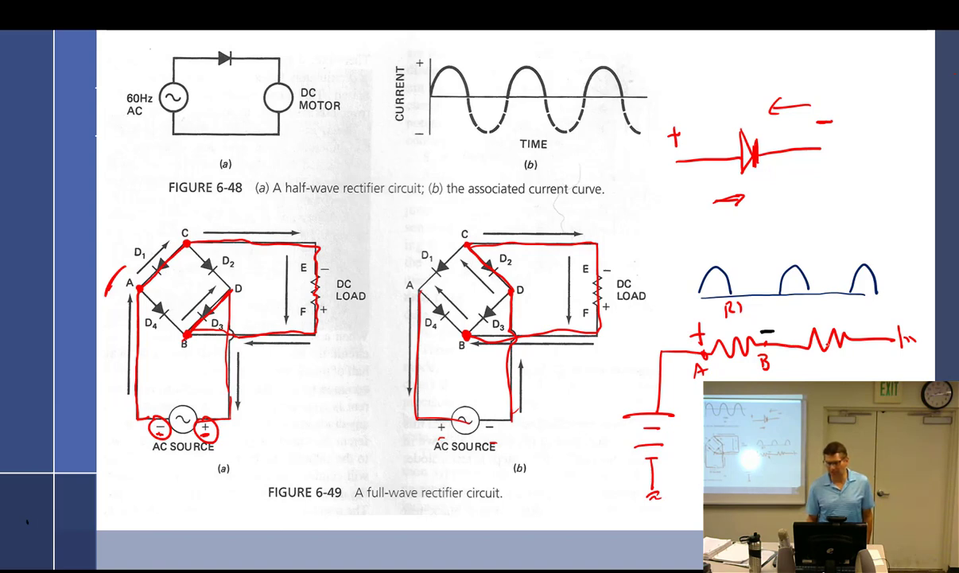
left_click(863, 336)
left_click_drag(869, 348, 871, 360)
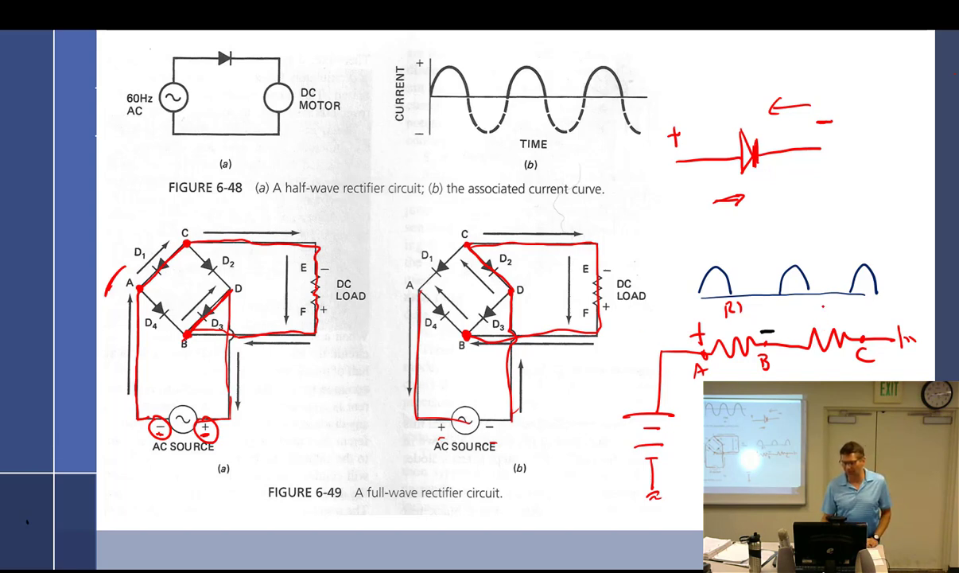
left_click_drag(824, 298, 842, 312)
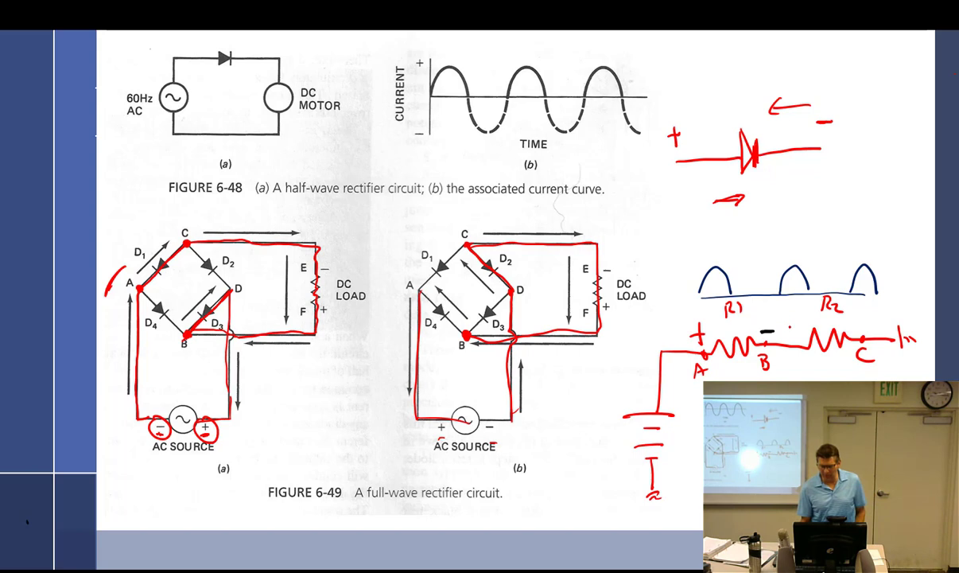
mouse_move(778, 305)
left_mouse_down()
mouse_move(777, 322)
mouse_move(787, 312)
left_mouse_up()
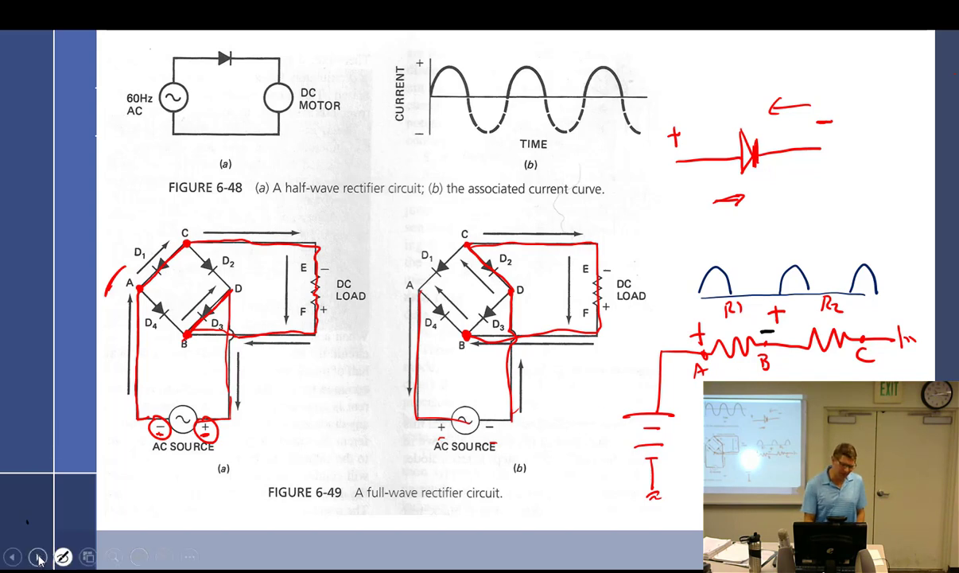
left_click(63, 556)
left_click(26, 523)
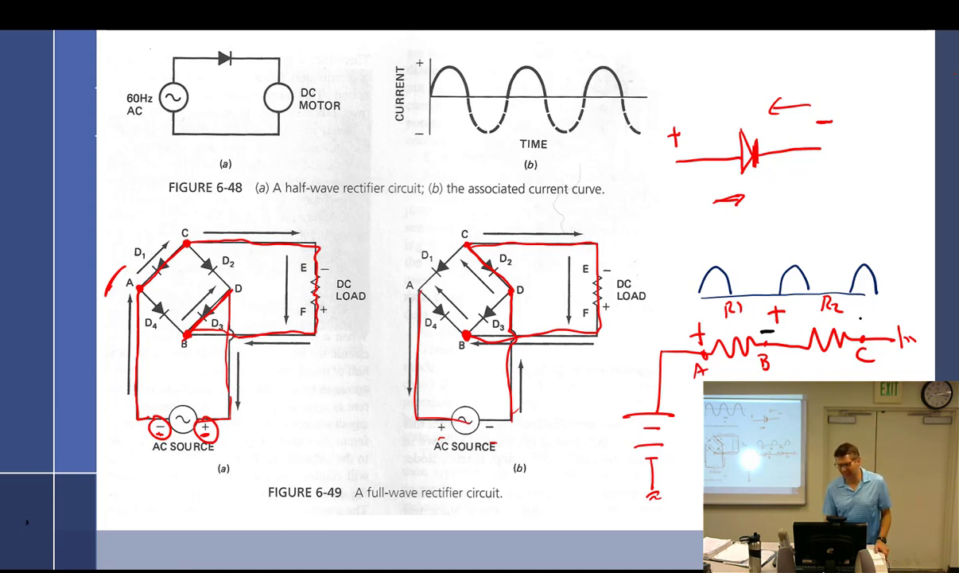
- Mark C negative in black, draw downward arrows beside both Figure 6-49 circuits, then return to SmoothDraw
left_click_drag(859, 315, 867, 315)
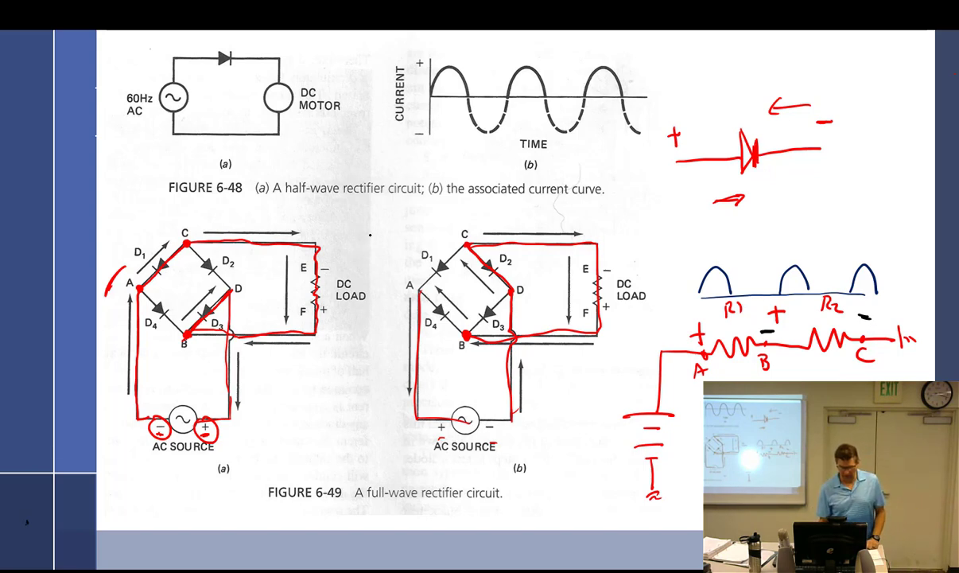
mouse_move(370, 235)
left_mouse_down()
mouse_move(371, 350)
mouse_move(364, 334)
left_mouse_up()
mouse_move(645, 237)
left_mouse_down()
mouse_move(646, 337)
mouse_move(658, 328)
left_mouse_up()
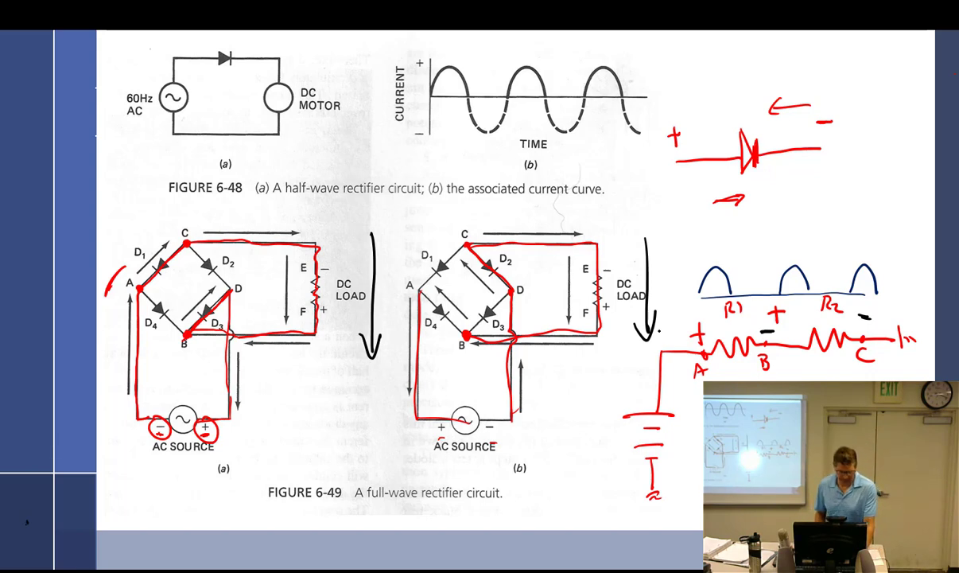
key("alt+Tab")
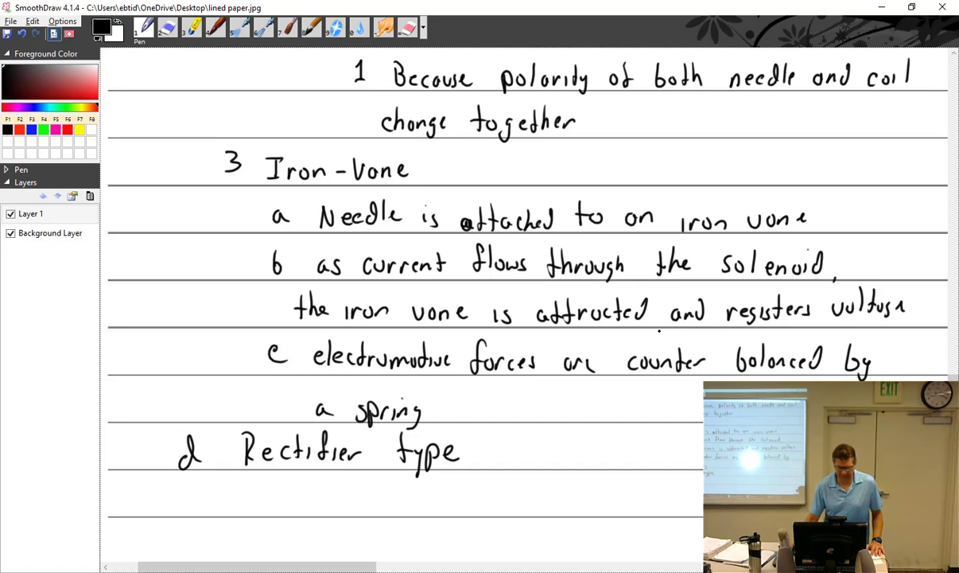
- Under 'Rectifier type', handwrite item i: 'uses a rectifier to send current through'
scroll(720, 330, "down", 1)
scroll(716, 330, "down", 5)
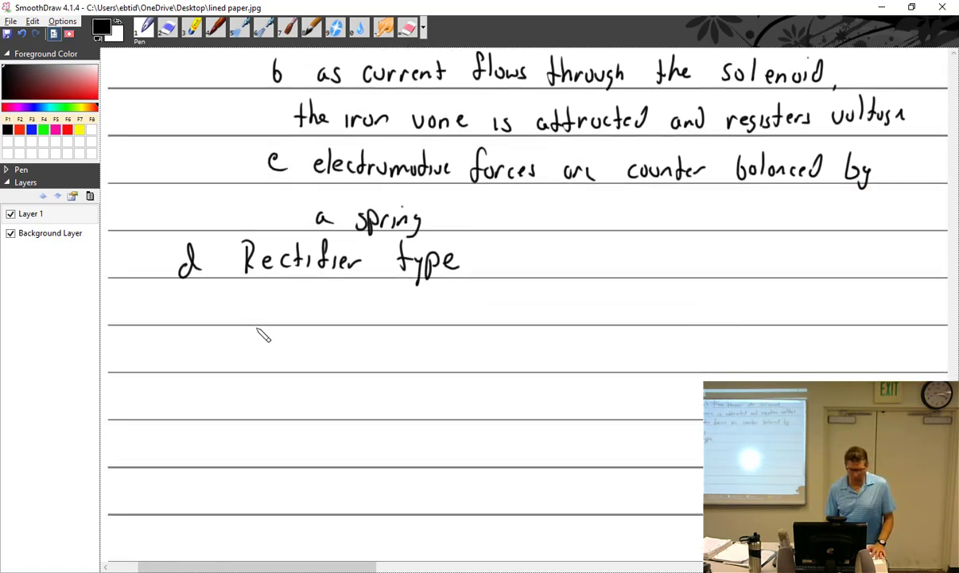
left_click(252, 300)
mouse_move(247, 305)
left_mouse_down()
mouse_move(250, 315)
mouse_move(294, 304)
mouse_move(295, 317)
mouse_move(474, 303)
mouse_move(603, 317)
mouse_move(758, 316)
left_mouse_up()
mouse_move(761, 300)
left_mouse_down()
mouse_move(760, 316)
mouse_move(799, 317)
left_mouse_up()
left_click_drag(792, 307, 877, 315)
- Continue item i on the next line with 'the meter in one direction' and begin item ii
left_click_drag(251, 341, 251, 370)
mouse_move(244, 350)
left_mouse_down()
mouse_move(263, 350)
mouse_move(276, 368)
left_mouse_up()
left_click_drag(278, 361, 323, 367)
left_click_drag(325, 360, 340, 367)
left_click_drag(333, 355, 358, 363)
left_click_drag(358, 356, 470, 364)
mouse_move(472, 356)
left_mouse_down()
mouse_move(482, 365)
mouse_move(547, 368)
left_mouse_up()
mouse_move(553, 354)
left_mouse_down()
mouse_move(574, 364)
mouse_move(595, 349)
mouse_move(610, 360)
mouse_move(618, 350)
left_mouse_up()
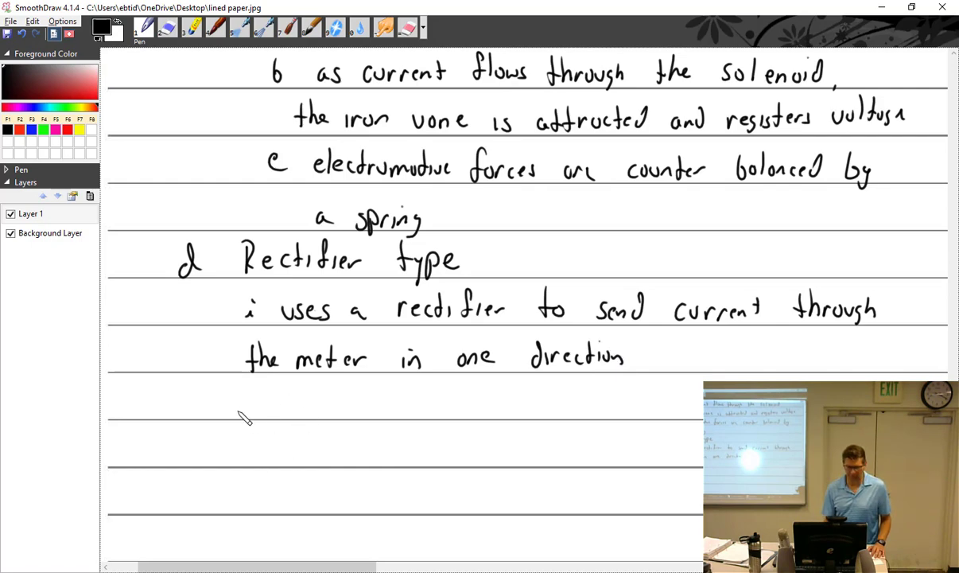
mouse_move(241, 414)
left_mouse_down()
mouse_move(245, 402)
mouse_move(261, 411)
left_mouse_up()
- Handwrite 'ii the meter reads RMS' on the next ruled line
left_click(244, 394)
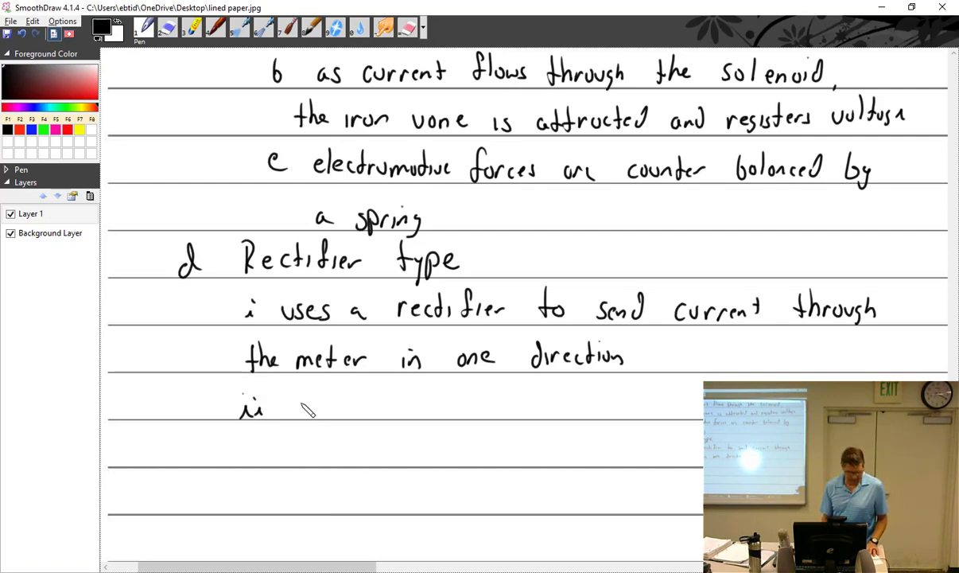
mouse_move(299, 374)
left_mouse_down()
mouse_move(310, 397)
mouse_move(353, 407)
mouse_move(580, 410)
left_mouse_up()
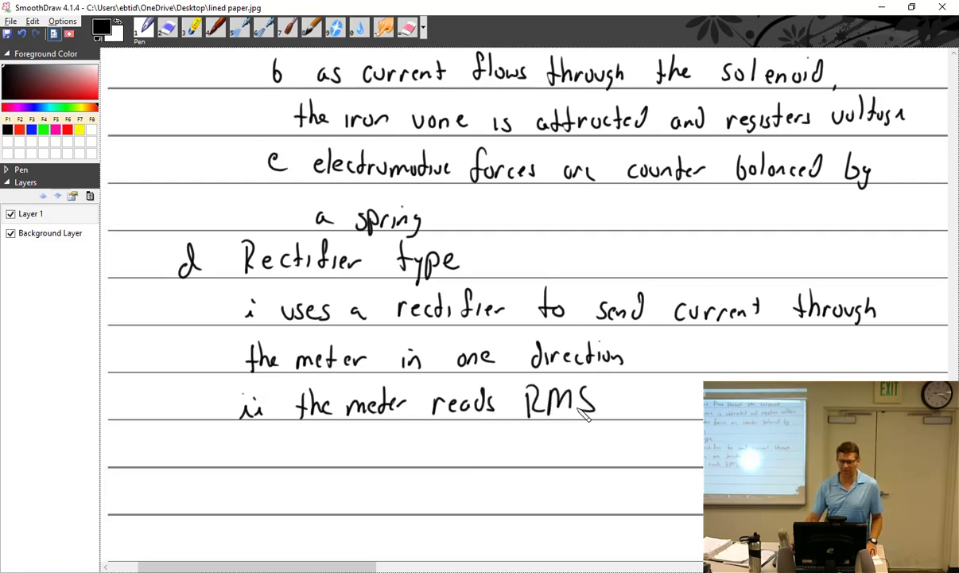
- Write '(root mean square)' in parentheses after RMS
scroll(583, 413, "down", 2)
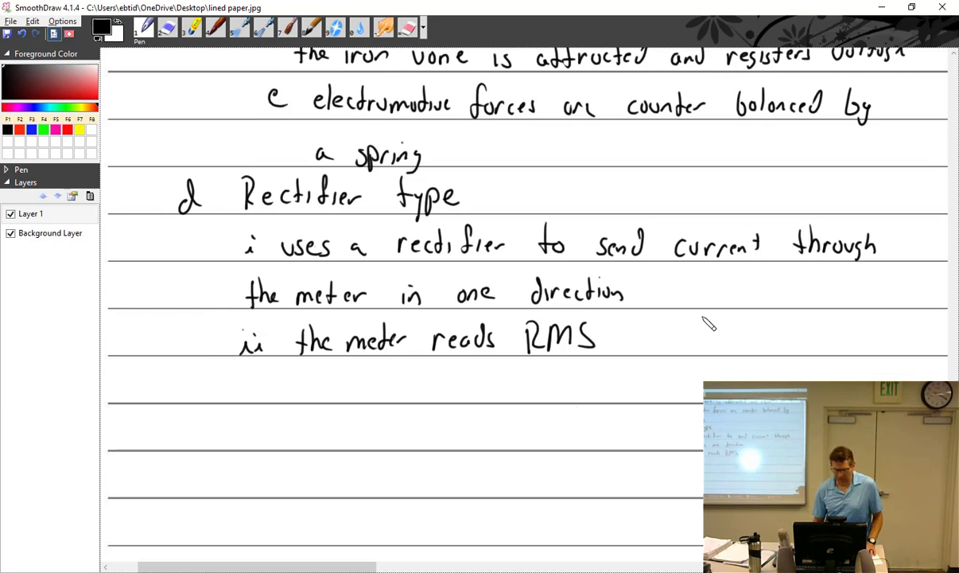
left_click_drag(633, 350, 658, 342)
mouse_move(668, 340)
left_mouse_down()
mouse_move(800, 356)
mouse_move(820, 348)
left_mouse_up()
left_click_drag(832, 339, 836, 347)
left_click_drag(839, 342, 849, 358)
left_click_drag(628, 328, 627, 350)
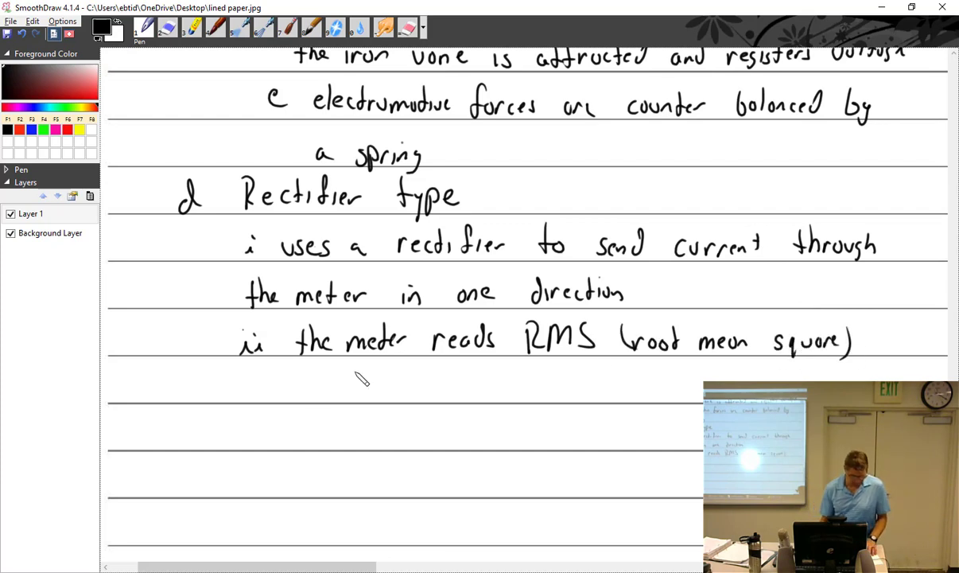
- On the next line, write 'which is .707 times the peak voltage'
left_click_drag(273, 382, 319, 391)
mouse_move(334, 380)
left_mouse_down()
mouse_move(335, 391)
mouse_move(358, 392)
left_mouse_up()
left_click_drag(372, 381, 365, 391)
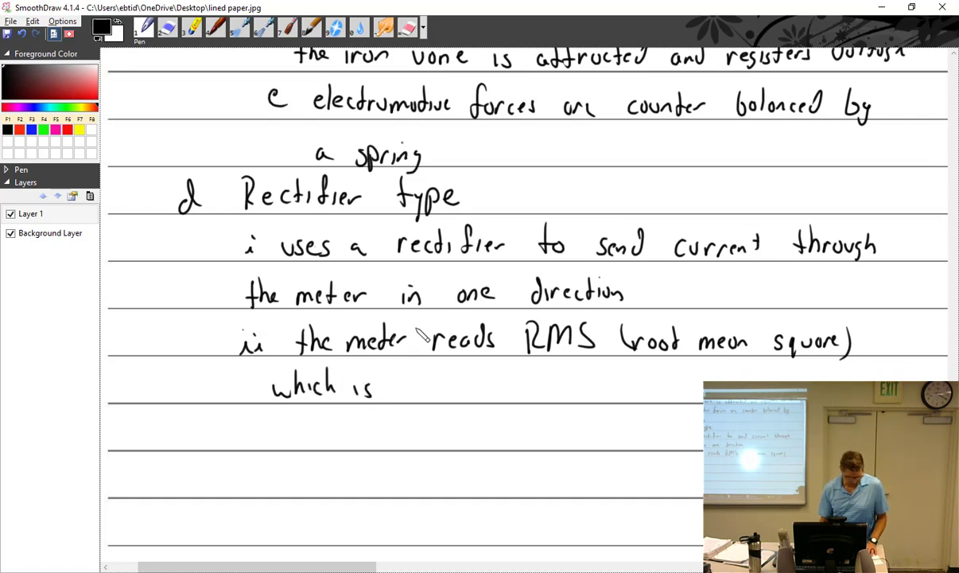
left_click(410, 389)
mouse_move(422, 372)
left_mouse_down()
mouse_move(427, 392)
mouse_move(441, 375)
left_mouse_up()
left_click_drag(454, 371, 457, 392)
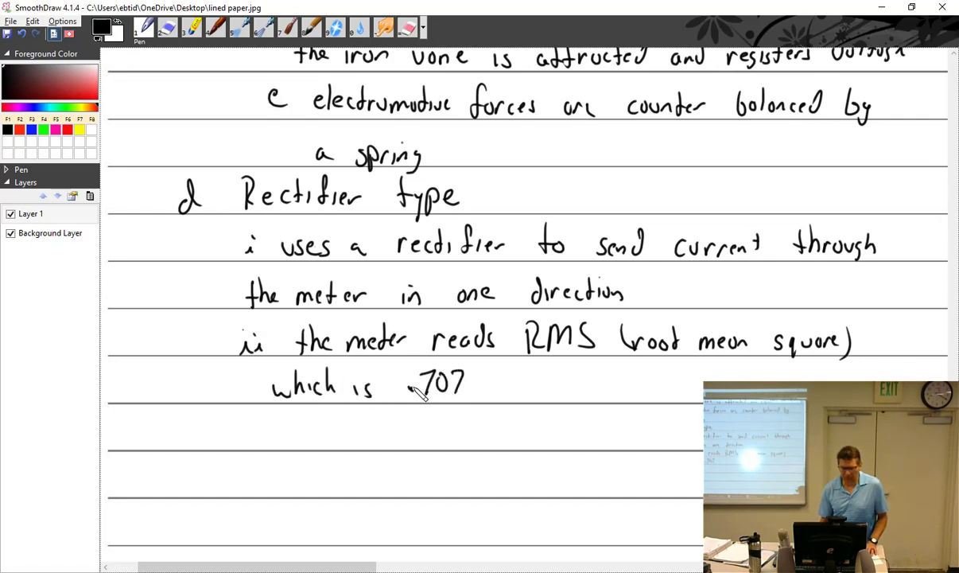
left_click(412, 388)
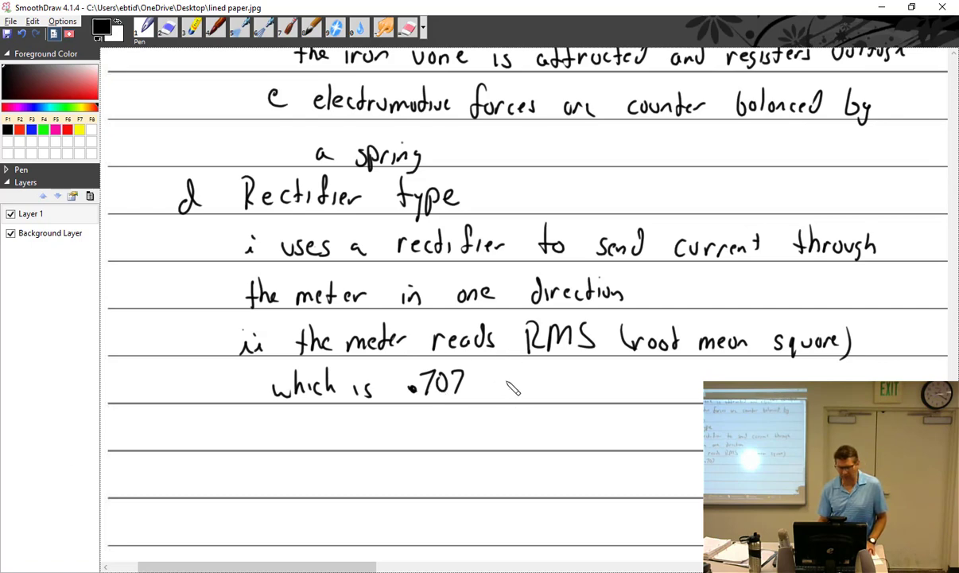
left_click_drag(507, 375, 505, 396)
mouse_move(499, 383)
left_mouse_down()
mouse_move(516, 382)
mouse_move(523, 395)
mouse_move(586, 395)
left_mouse_up()
mouse_move(593, 373)
left_mouse_down()
mouse_move(634, 407)
mouse_move(645, 390)
left_mouse_up()
left_click_drag(649, 386, 674, 391)
mouse_move(677, 370)
left_mouse_down()
mouse_move(678, 392)
mouse_move(787, 374)
left_mouse_up()
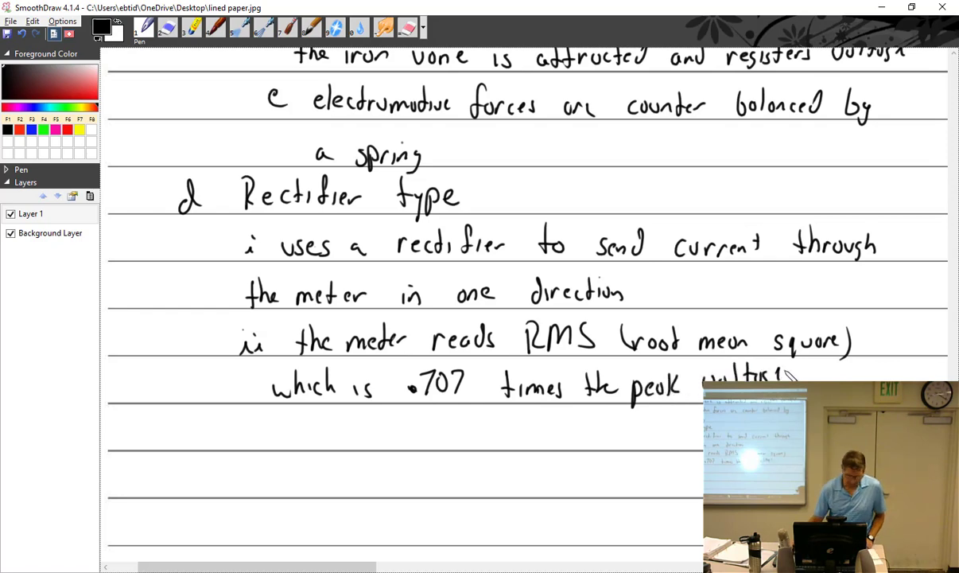
- Switch to the Camtasia editor and bring up the screen recording controls
scroll(789, 375, "down", 2)
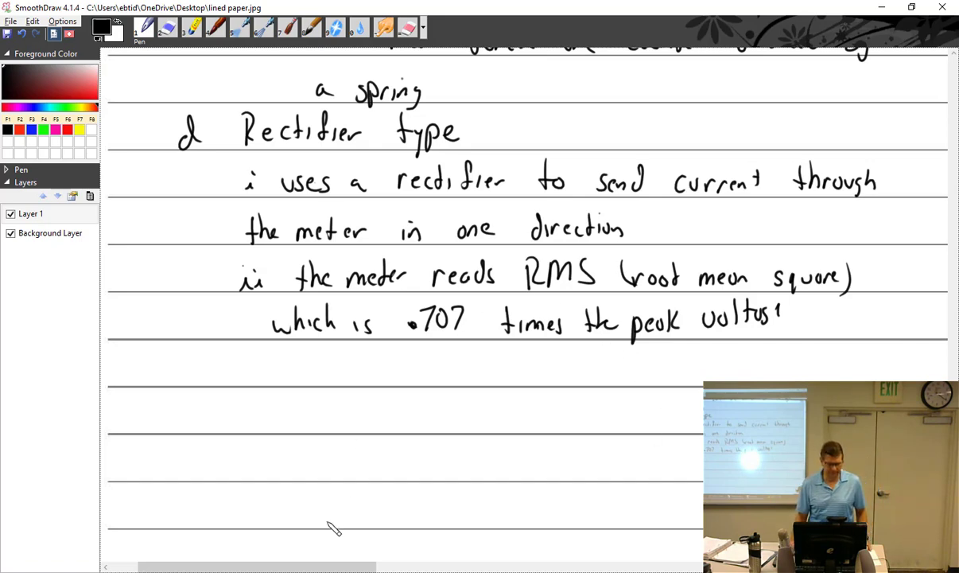
key("alt+Tab")
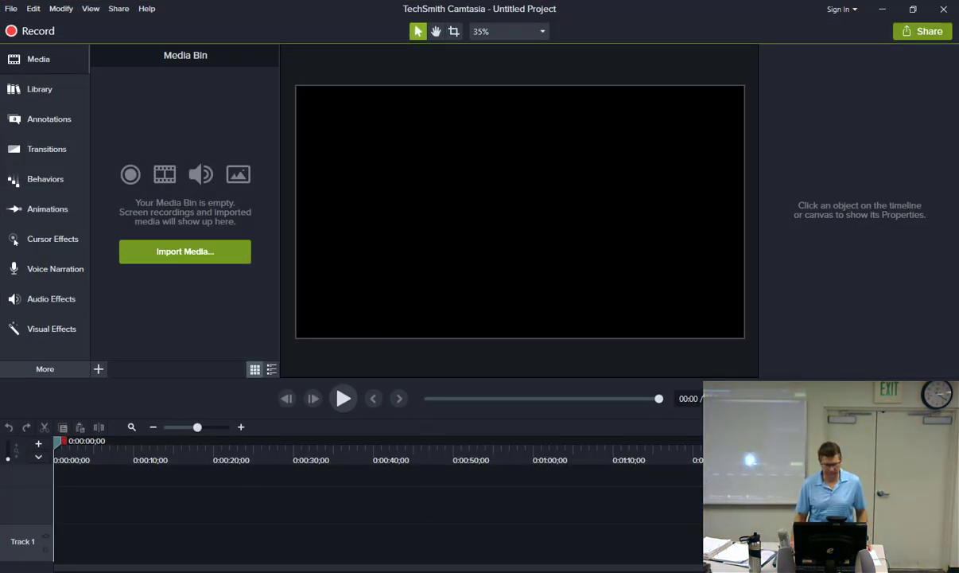
left_click(364, 568)
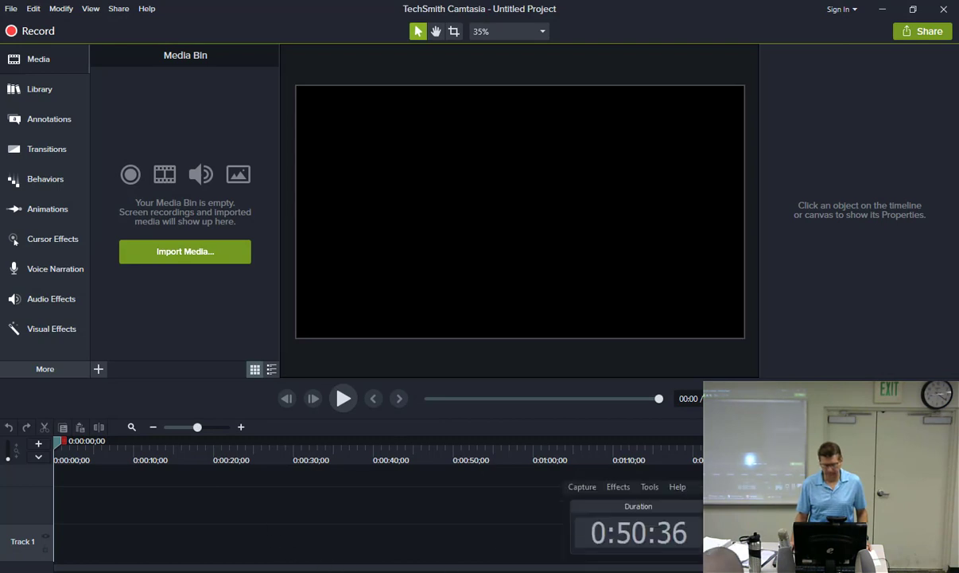